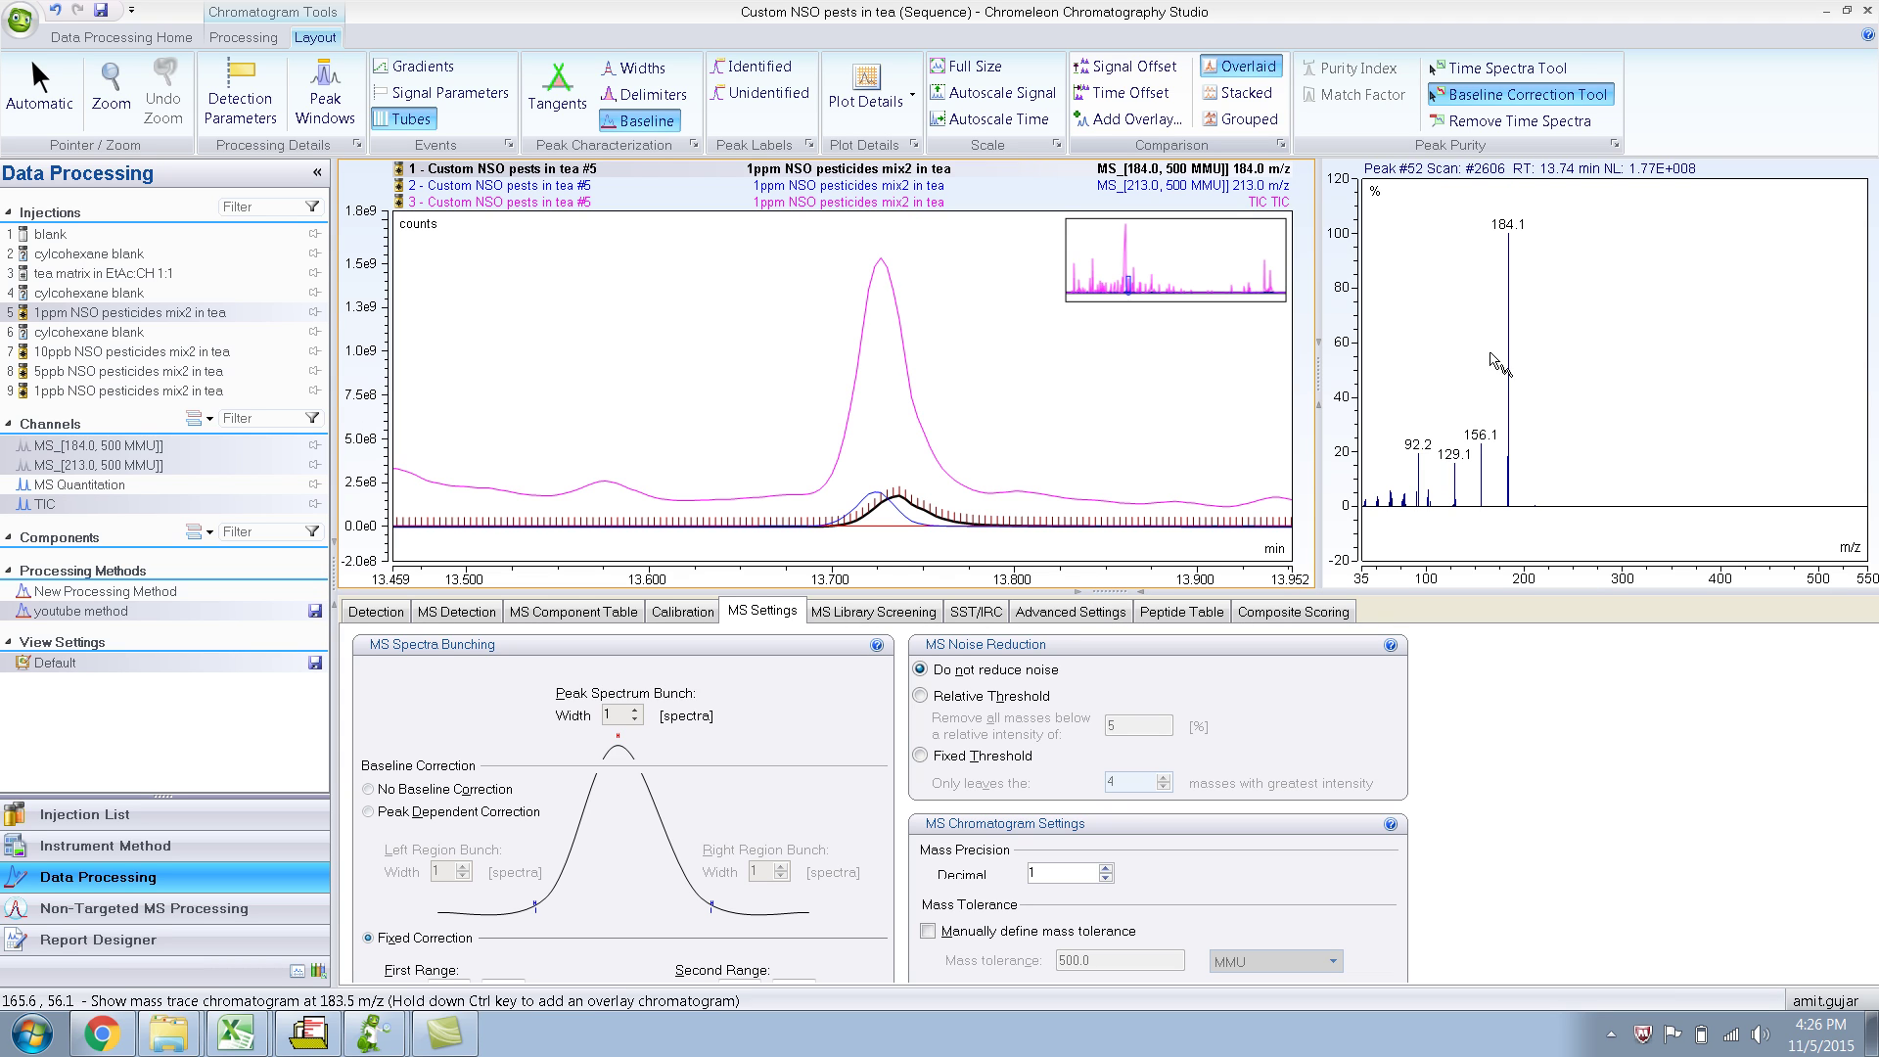
Try the chromatogram's baseline correction tool and toggle the peak baseline display off and on
{"action": "left_click", "coordinate": [1512, 102]}
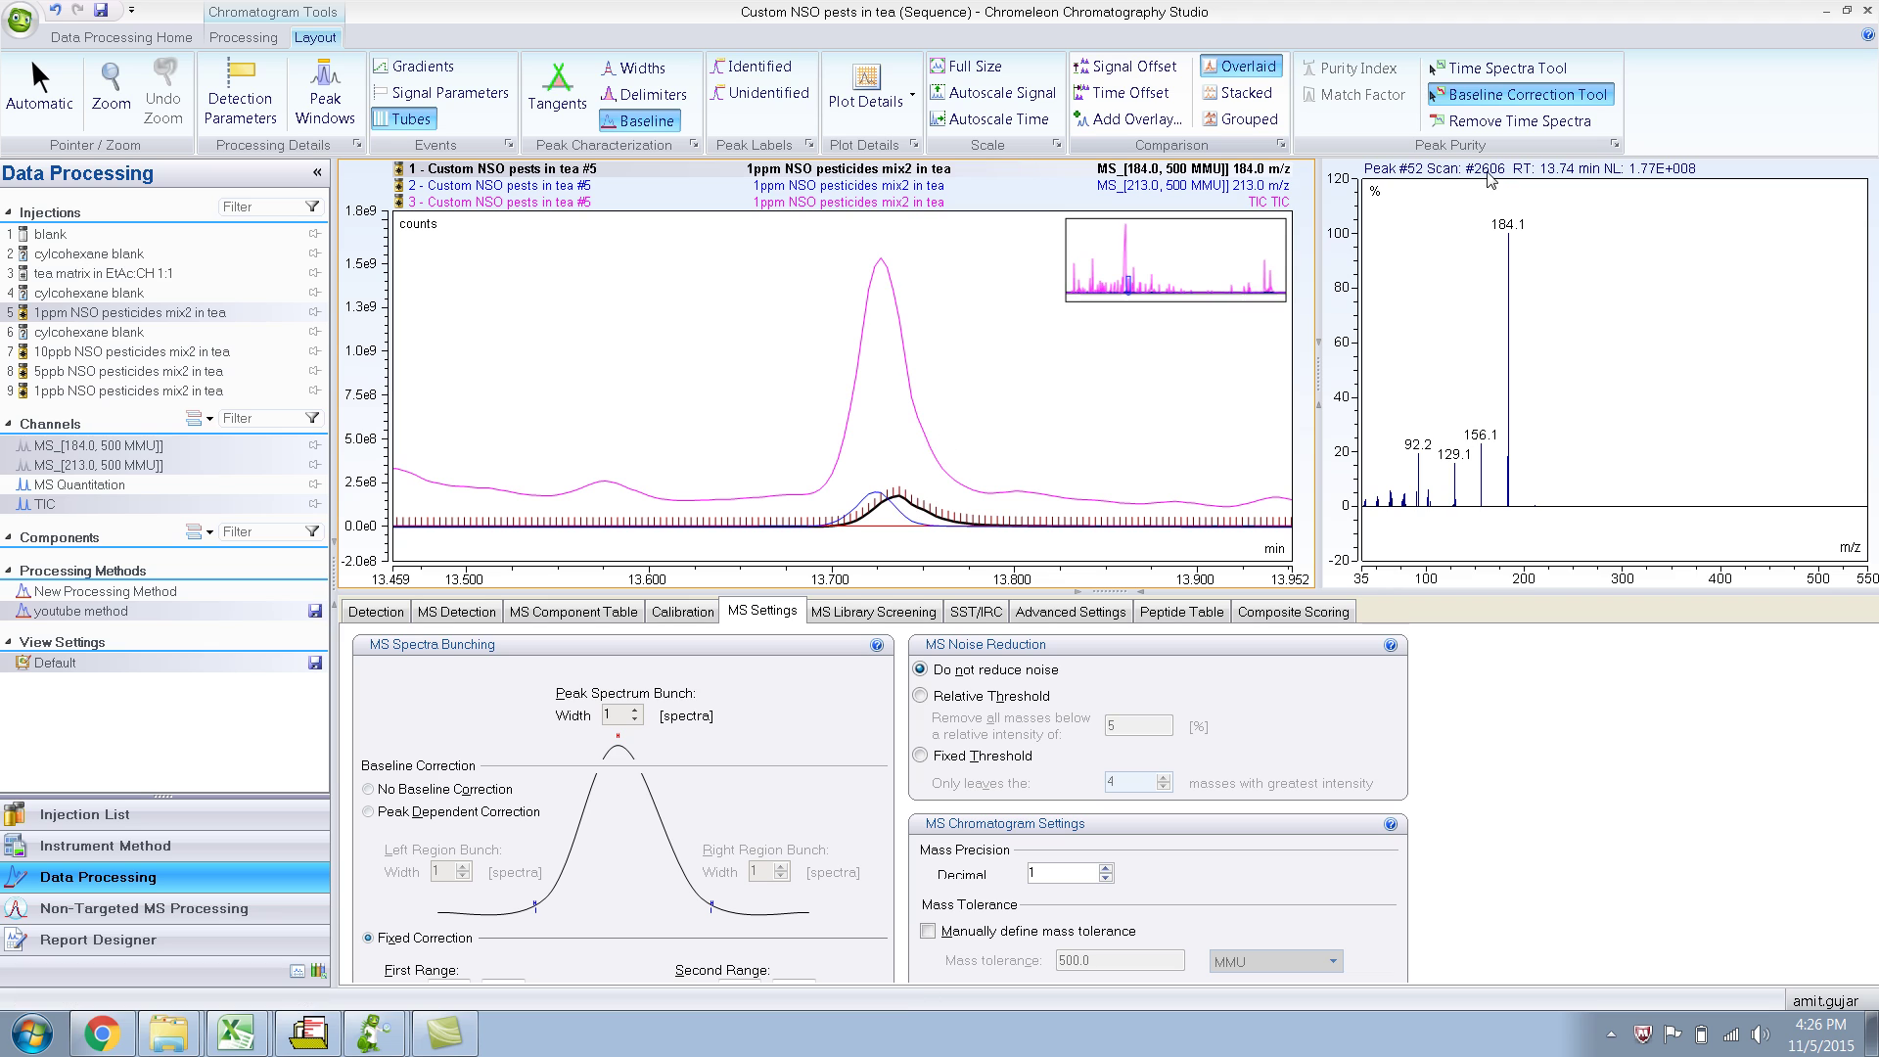
{"action": "left_click", "coordinate": [1486, 105]}
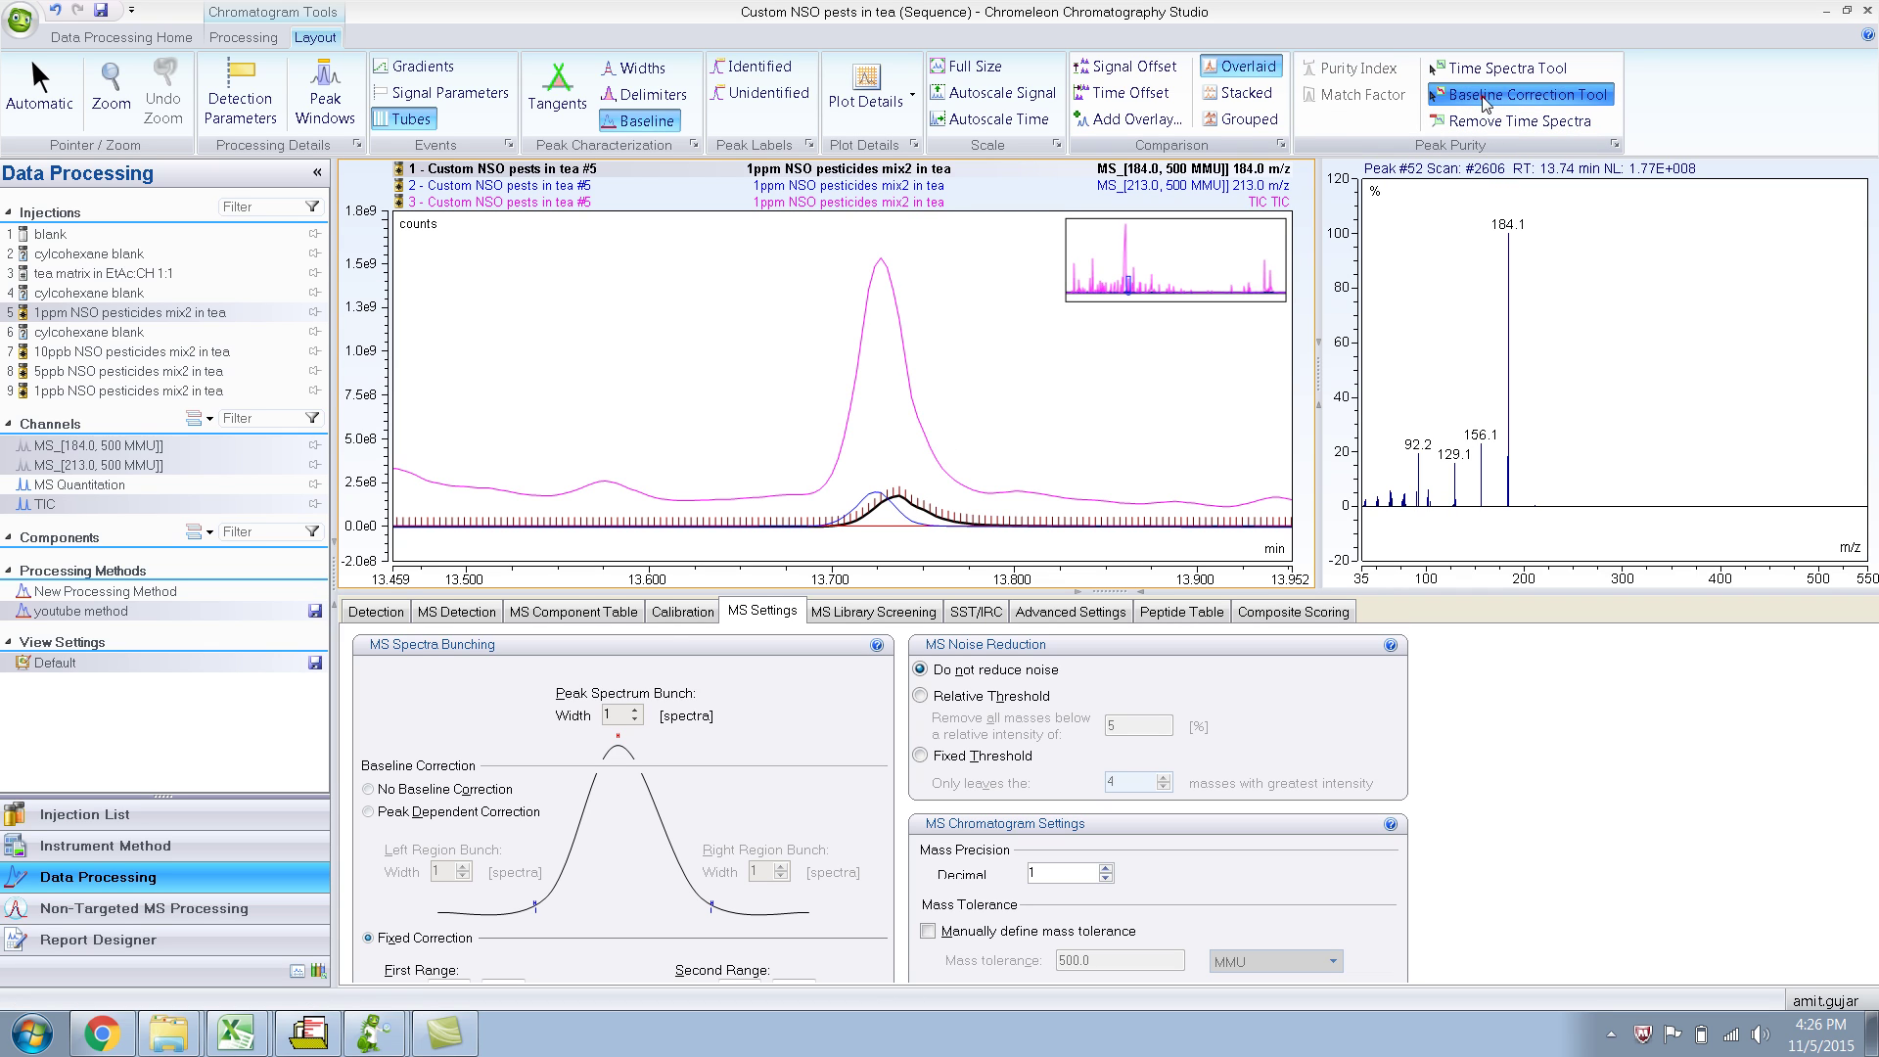
{"action": "left_click", "coordinate": [1486, 103]}
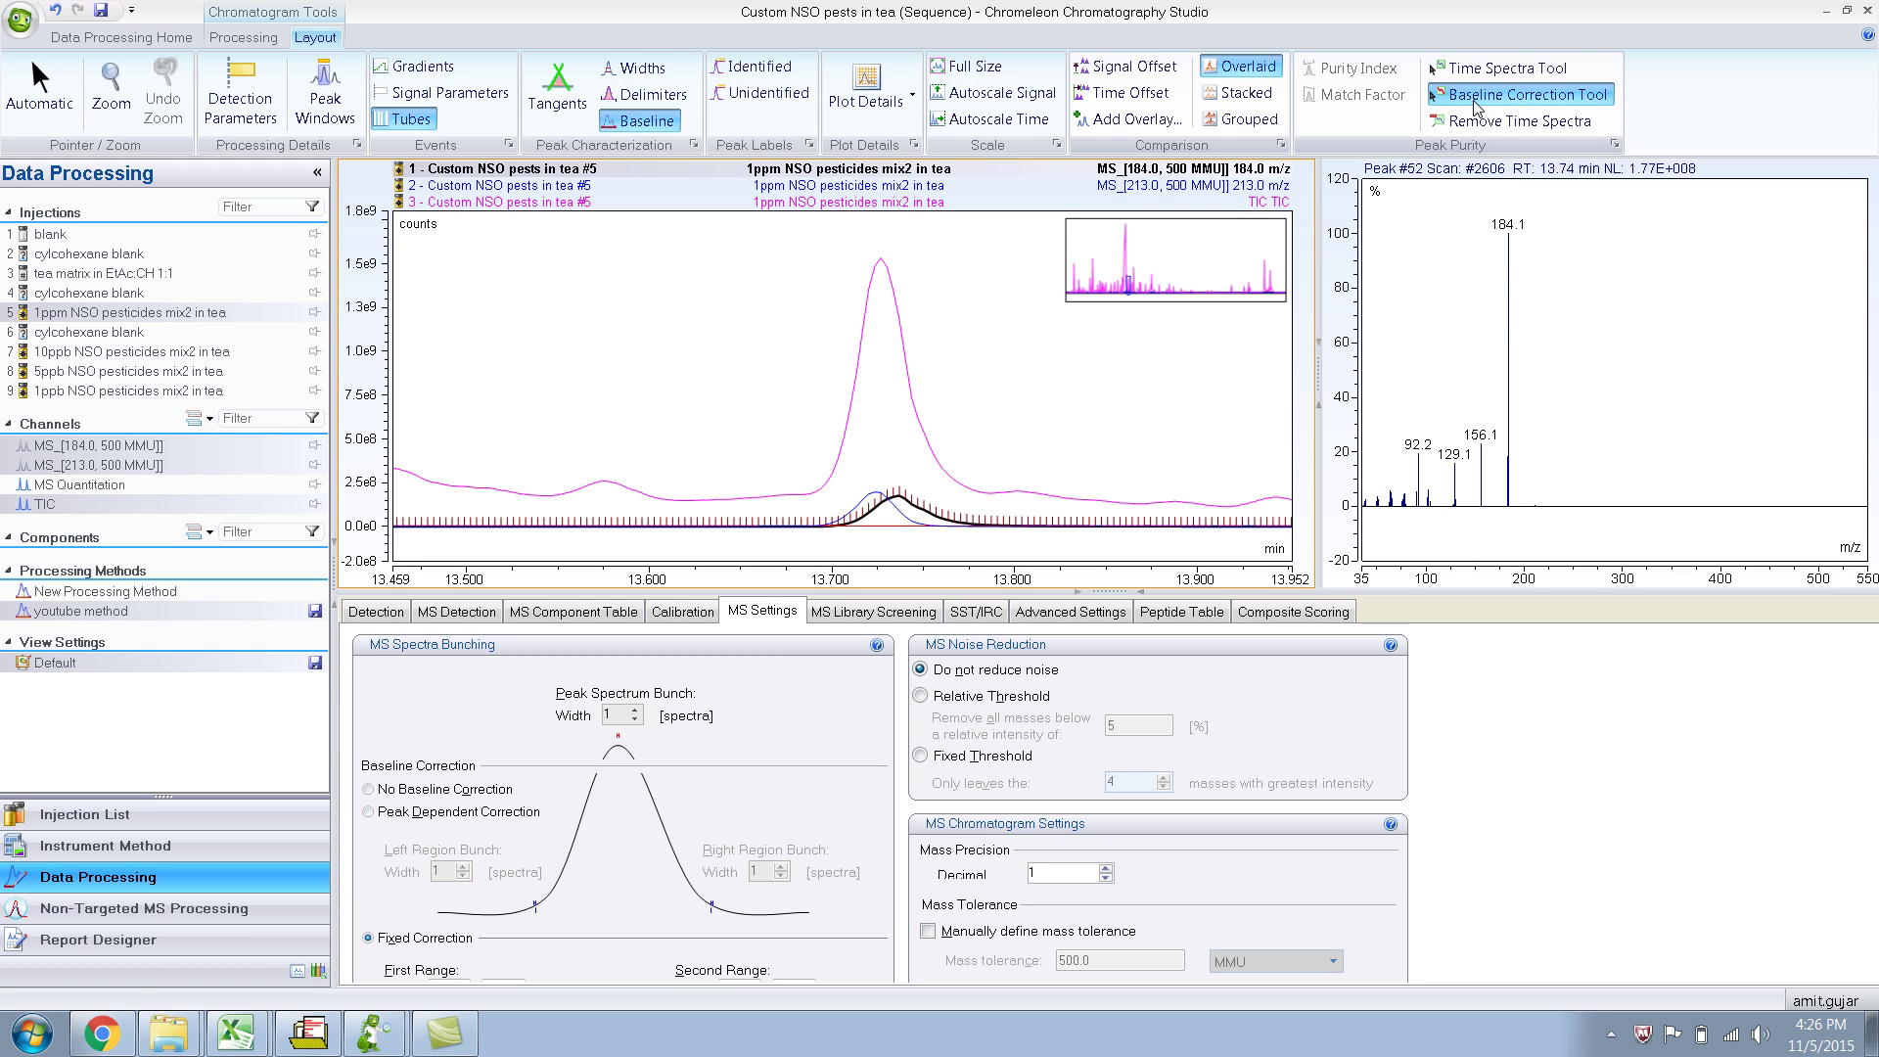
{"action": "left_click", "coordinate": [631, 121]}
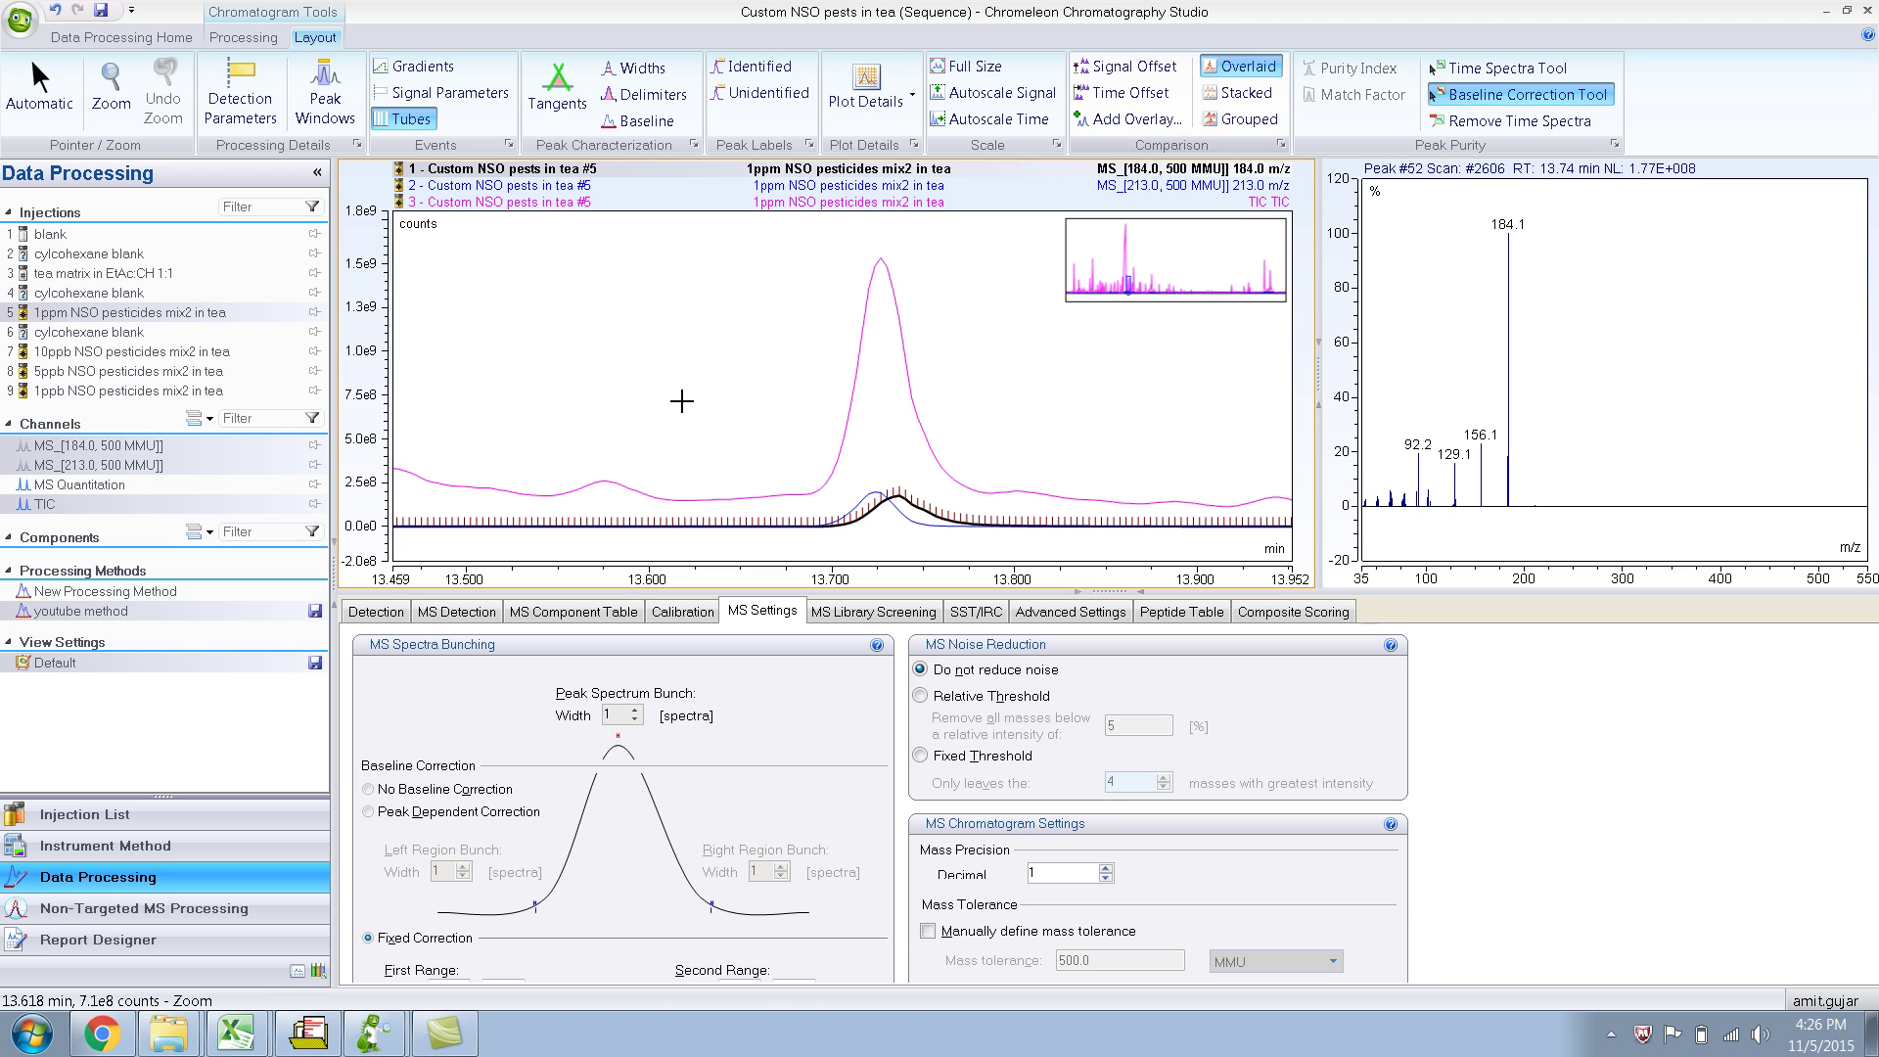
{"action": "left_click", "coordinate": [636, 120]}
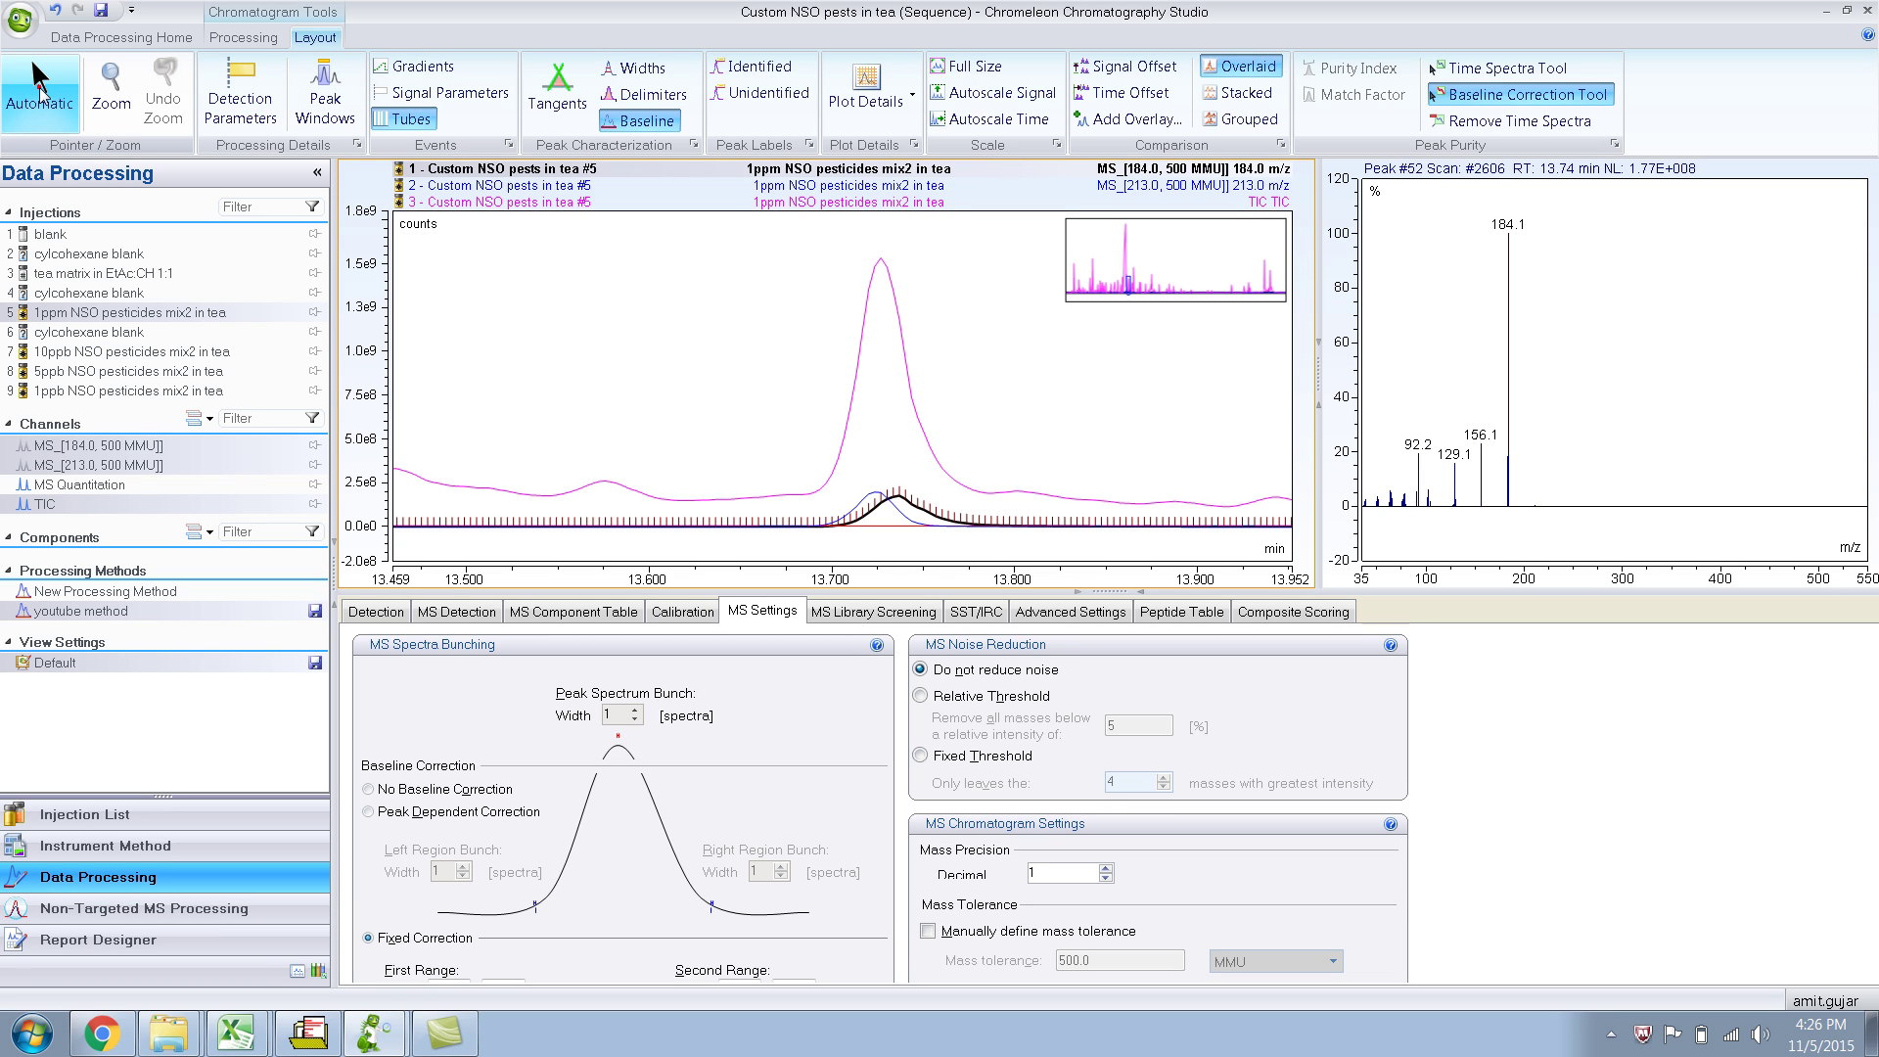
Return to Automatic mode, enlarge the settings area, and set MS spectra to No Baseline Correction
{"action": "left_click", "coordinate": [37, 78]}
{"action": "left_click", "coordinate": [35, 78]}
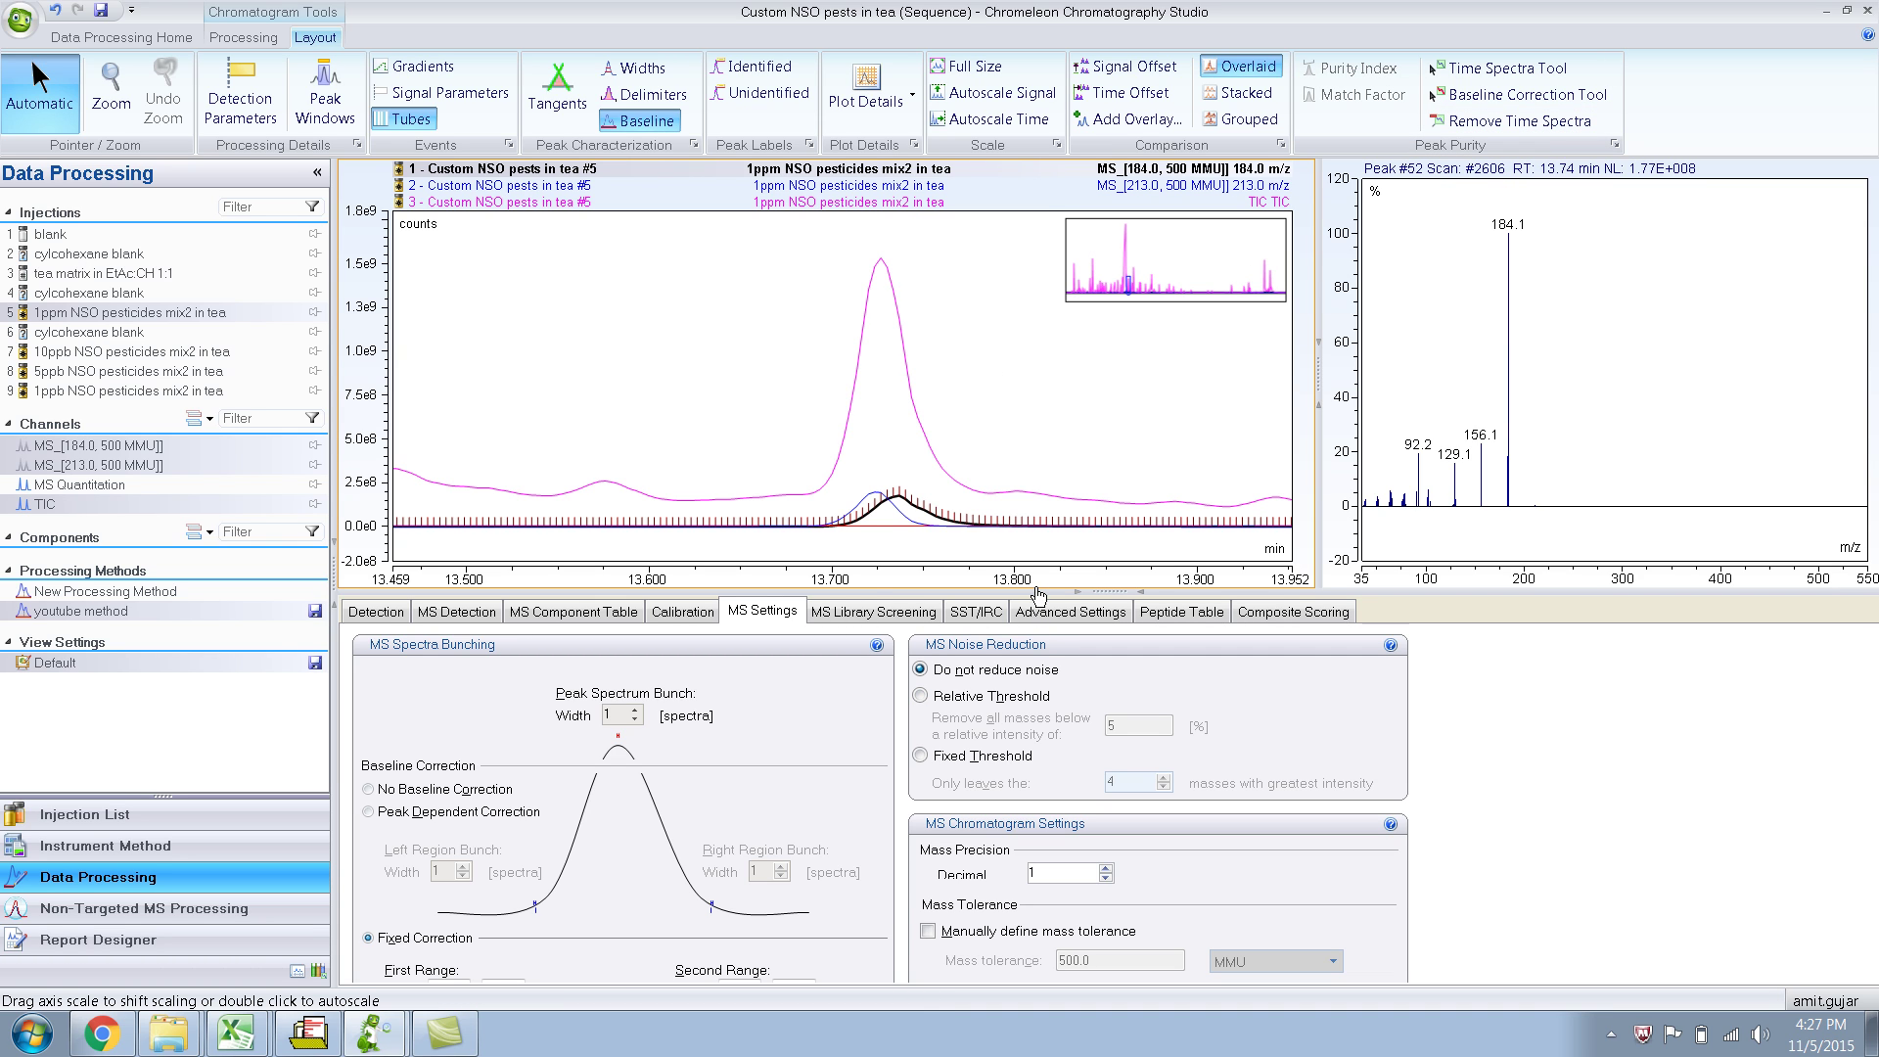
{"action": "left_click_drag", "start_coordinate": [1039, 595], "coordinate": [1041, 541]}
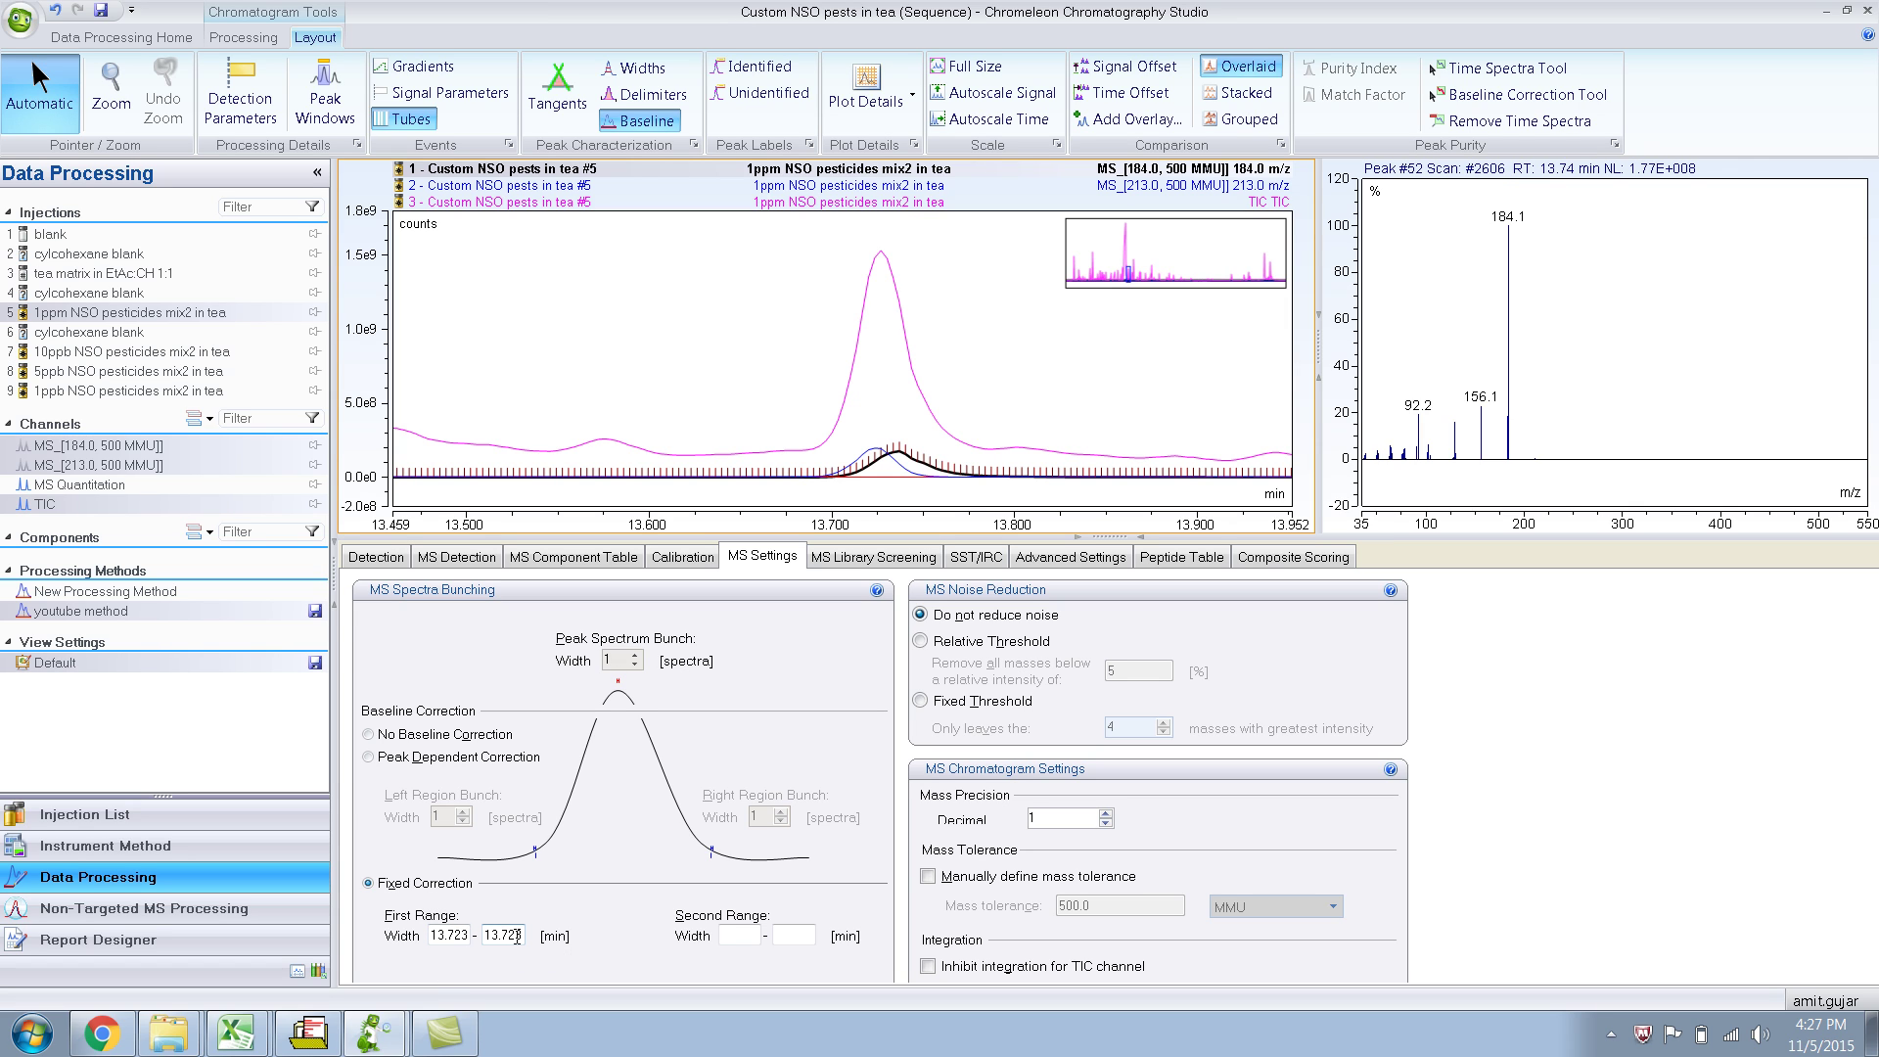
{"action": "left_click", "coordinate": [369, 735]}
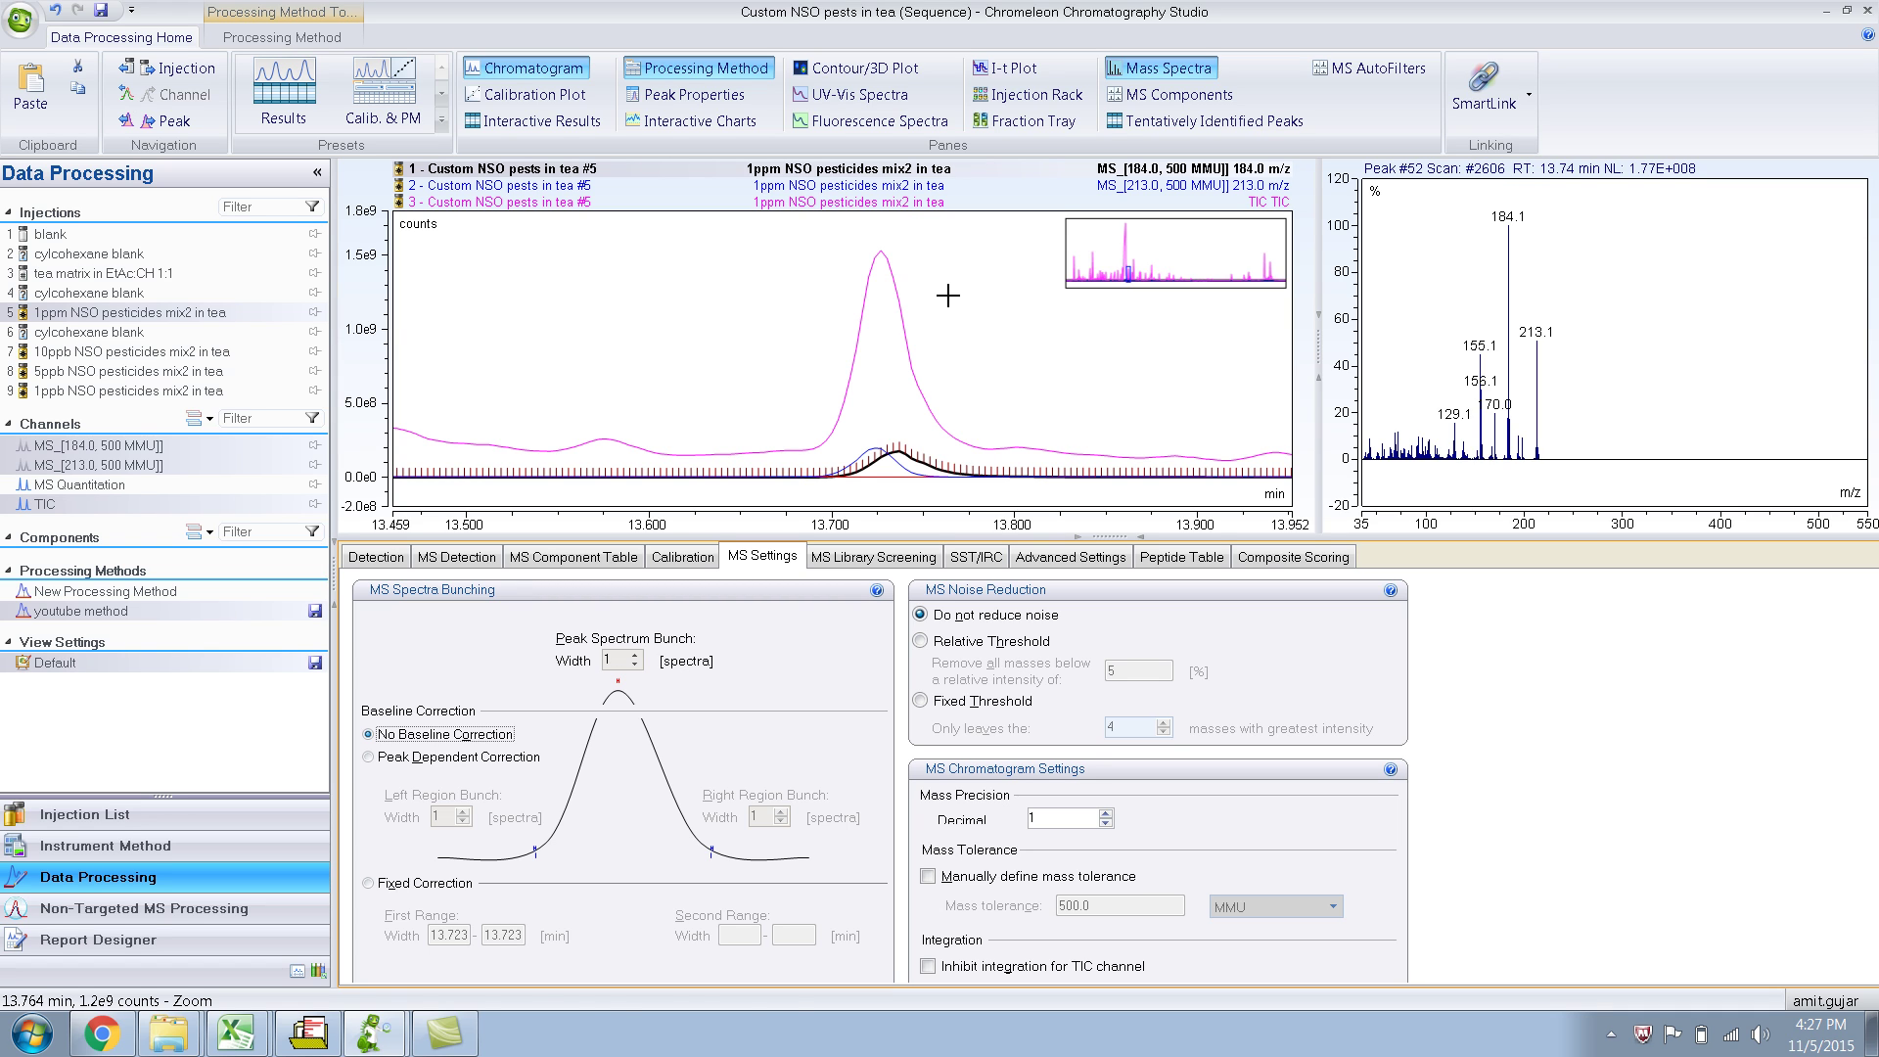
Open the Calibration settings, auto-fit the Name column, and view the calibration Mode choices
{"action": "left_click", "coordinate": [680, 563]}
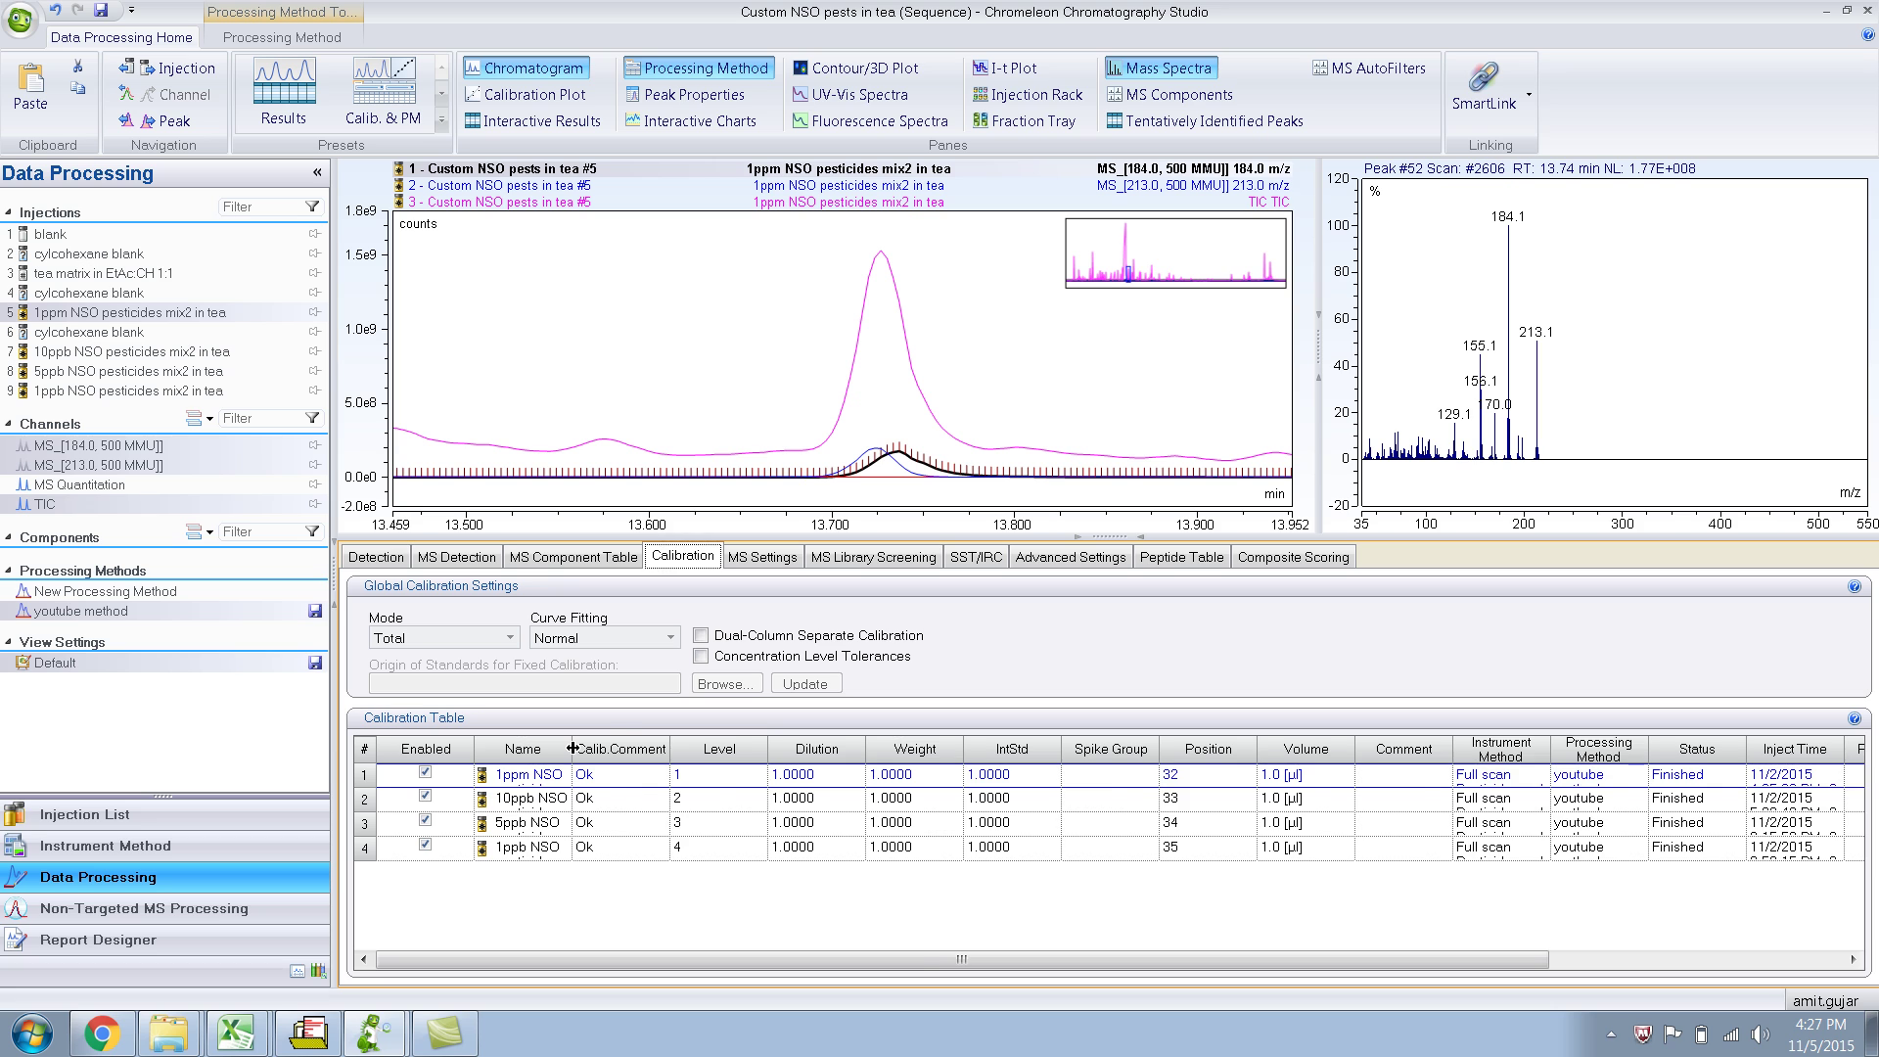
{"action": "double_click", "coordinate": [572, 747]}
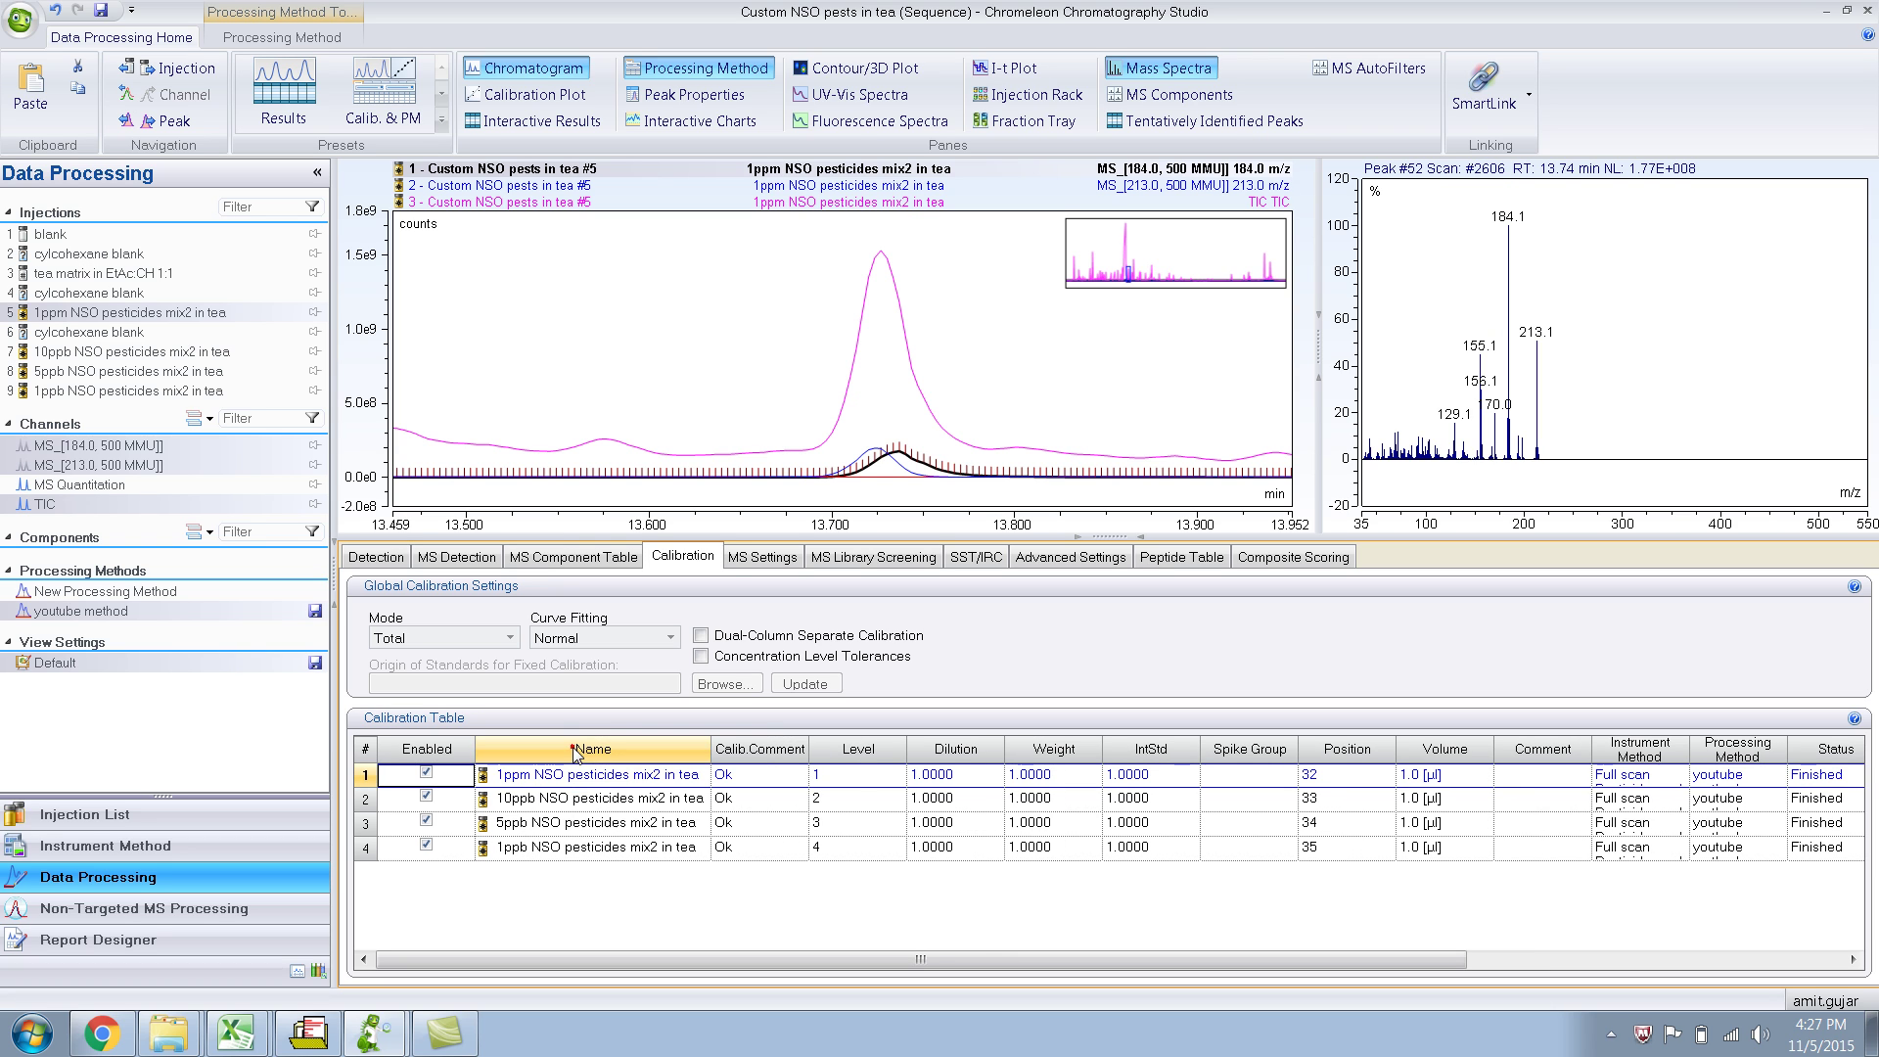
{"action": "left_click", "coordinate": [555, 558]}
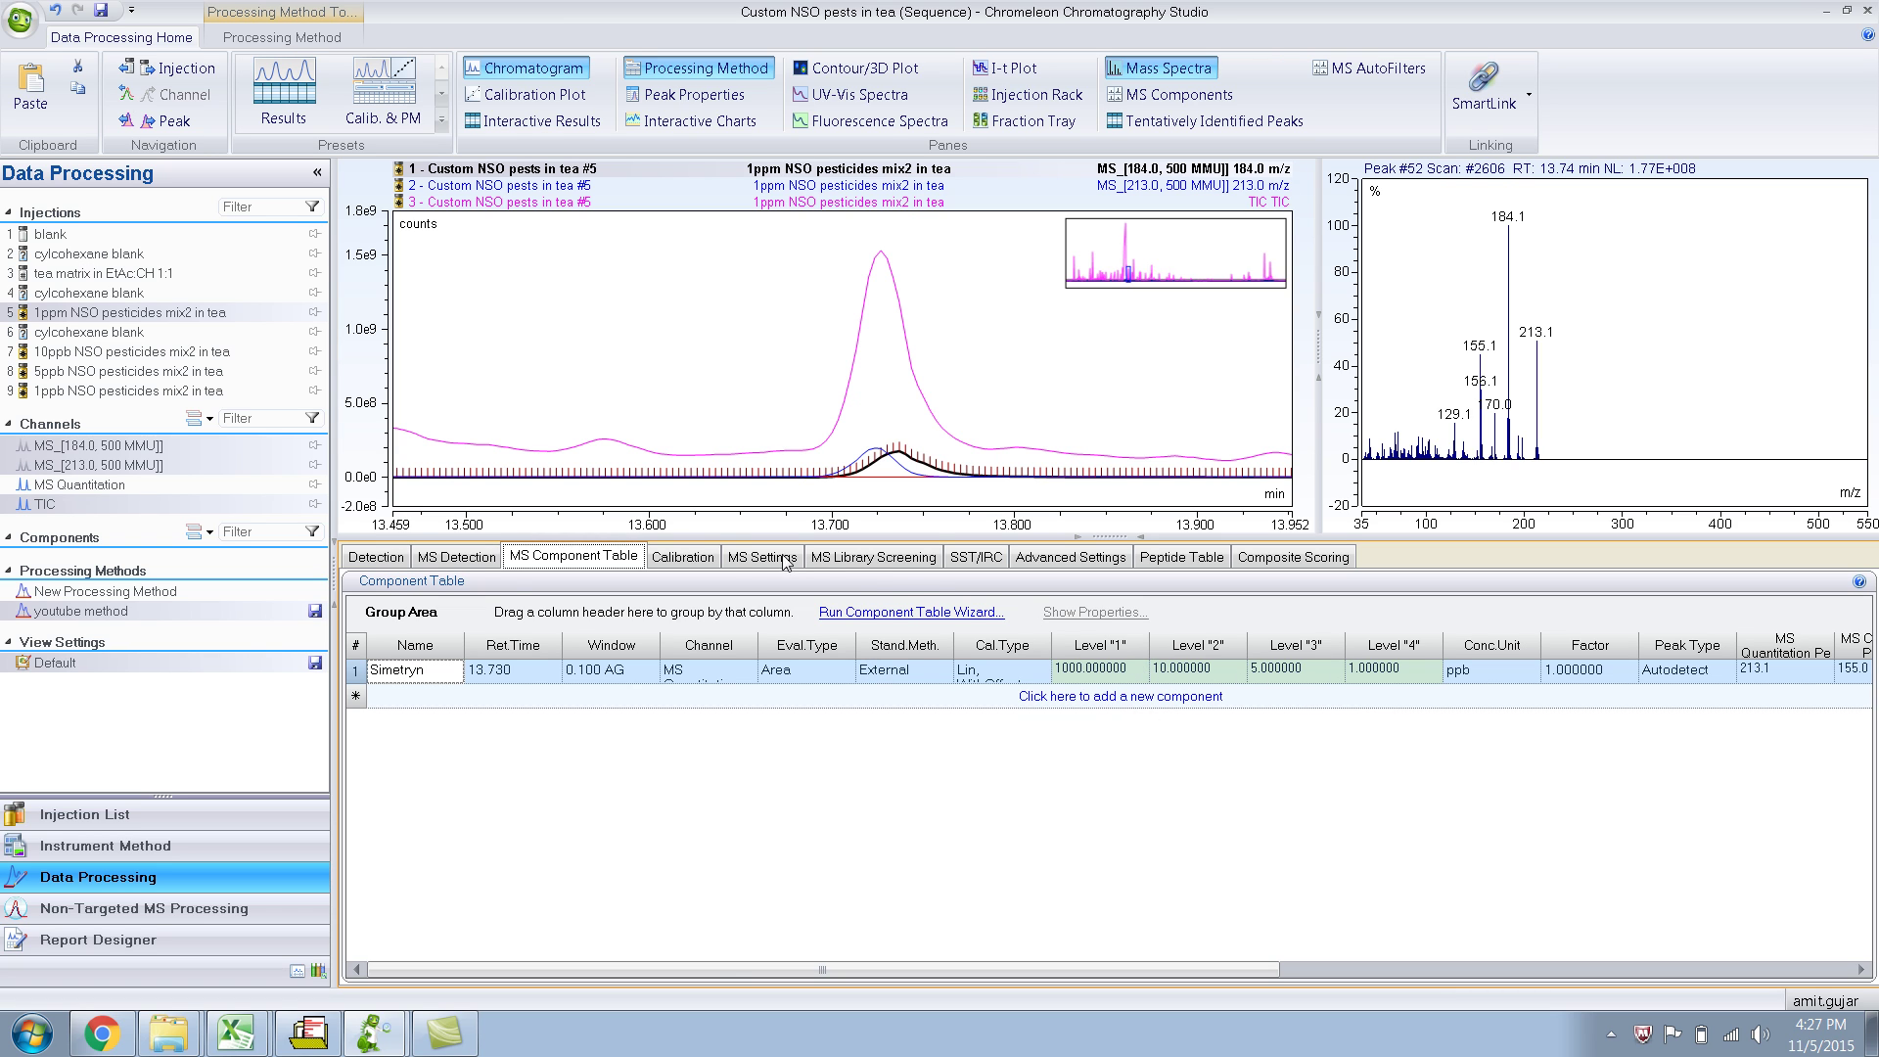
{"action": "left_click", "coordinate": [712, 555]}
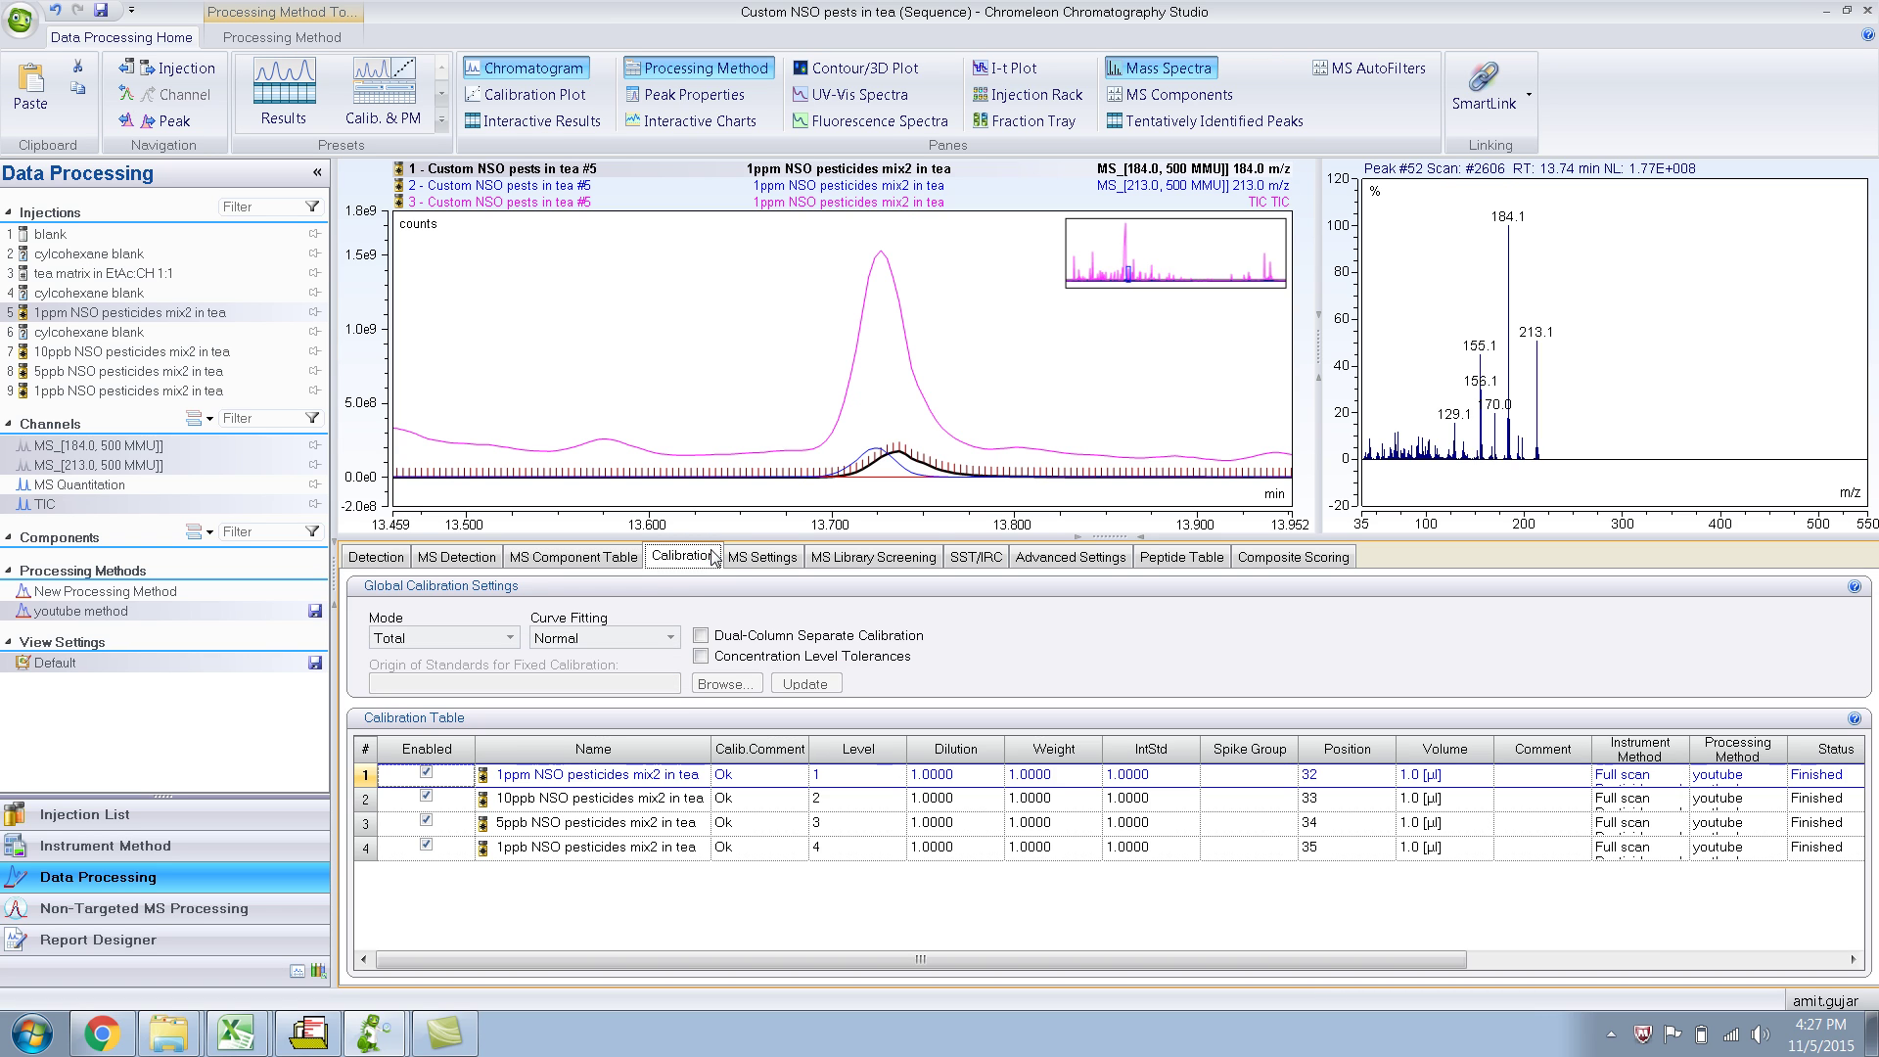
{"action": "left_click", "coordinate": [511, 639]}
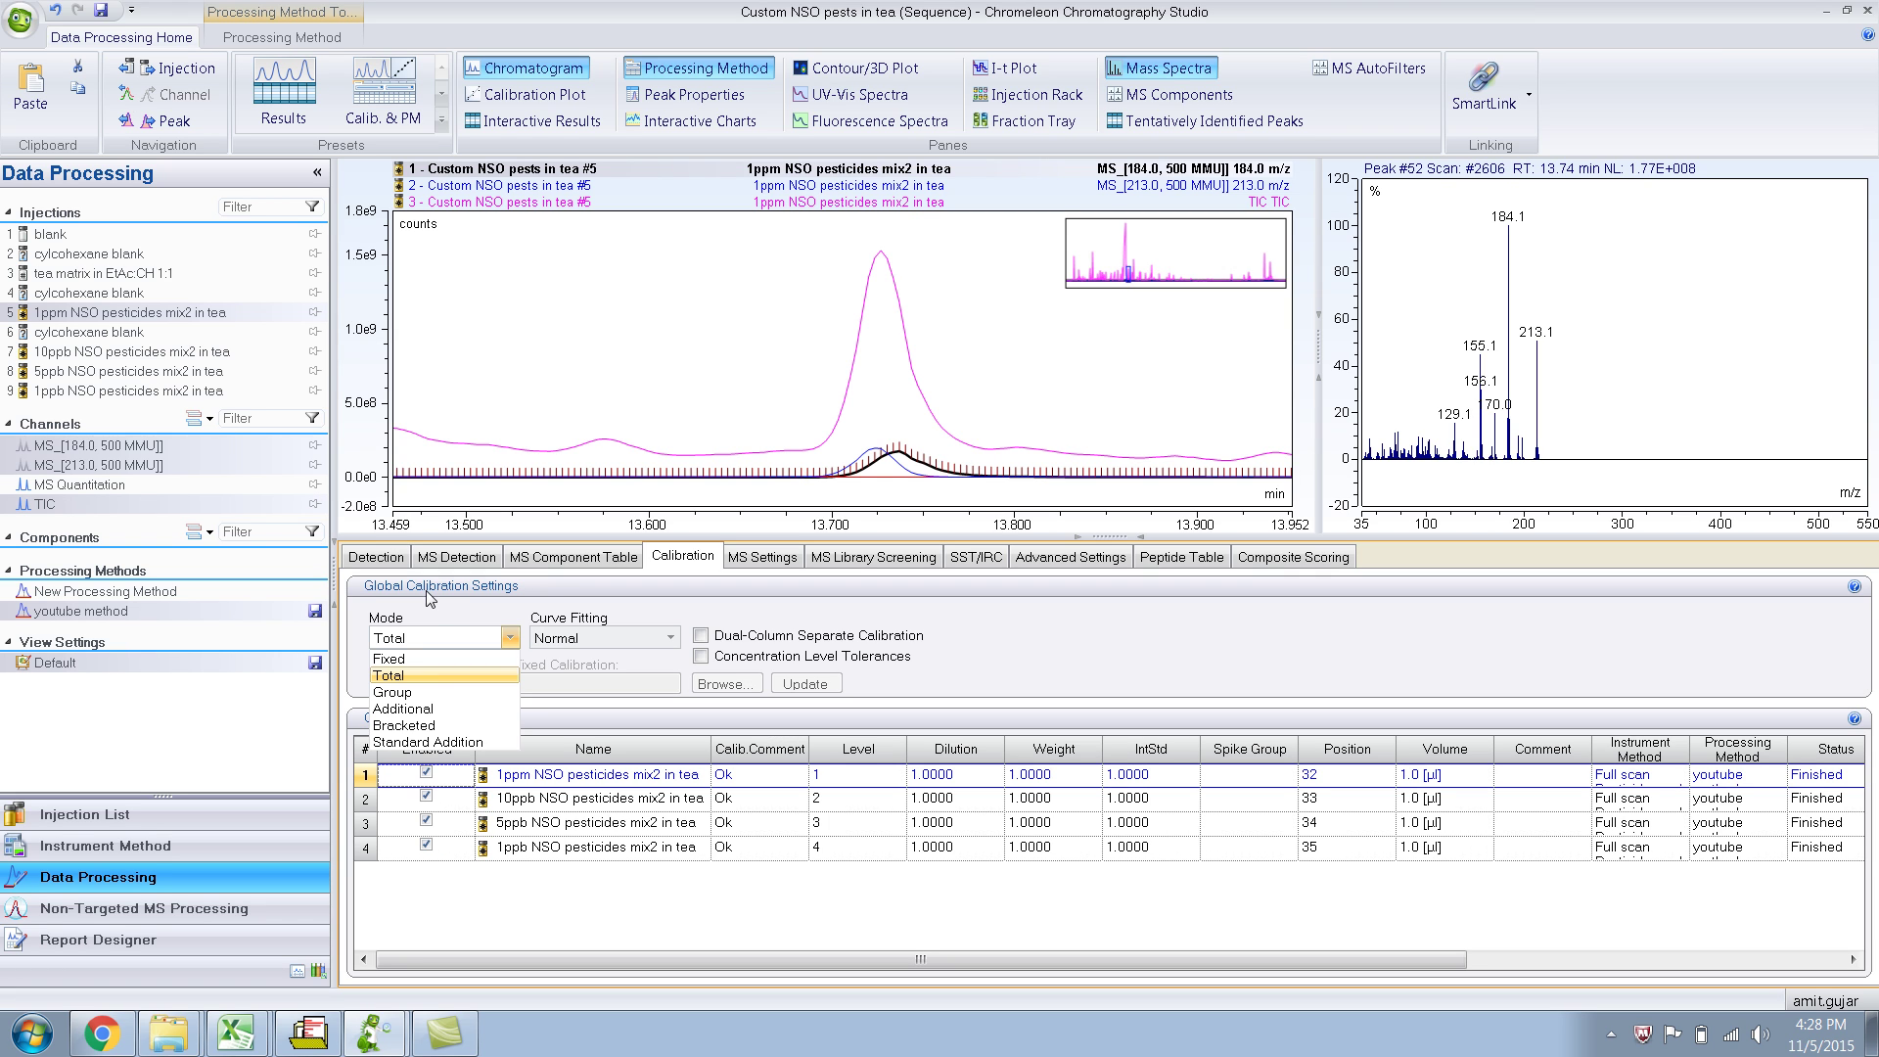
{"action": "left_click", "coordinate": [423, 661]}
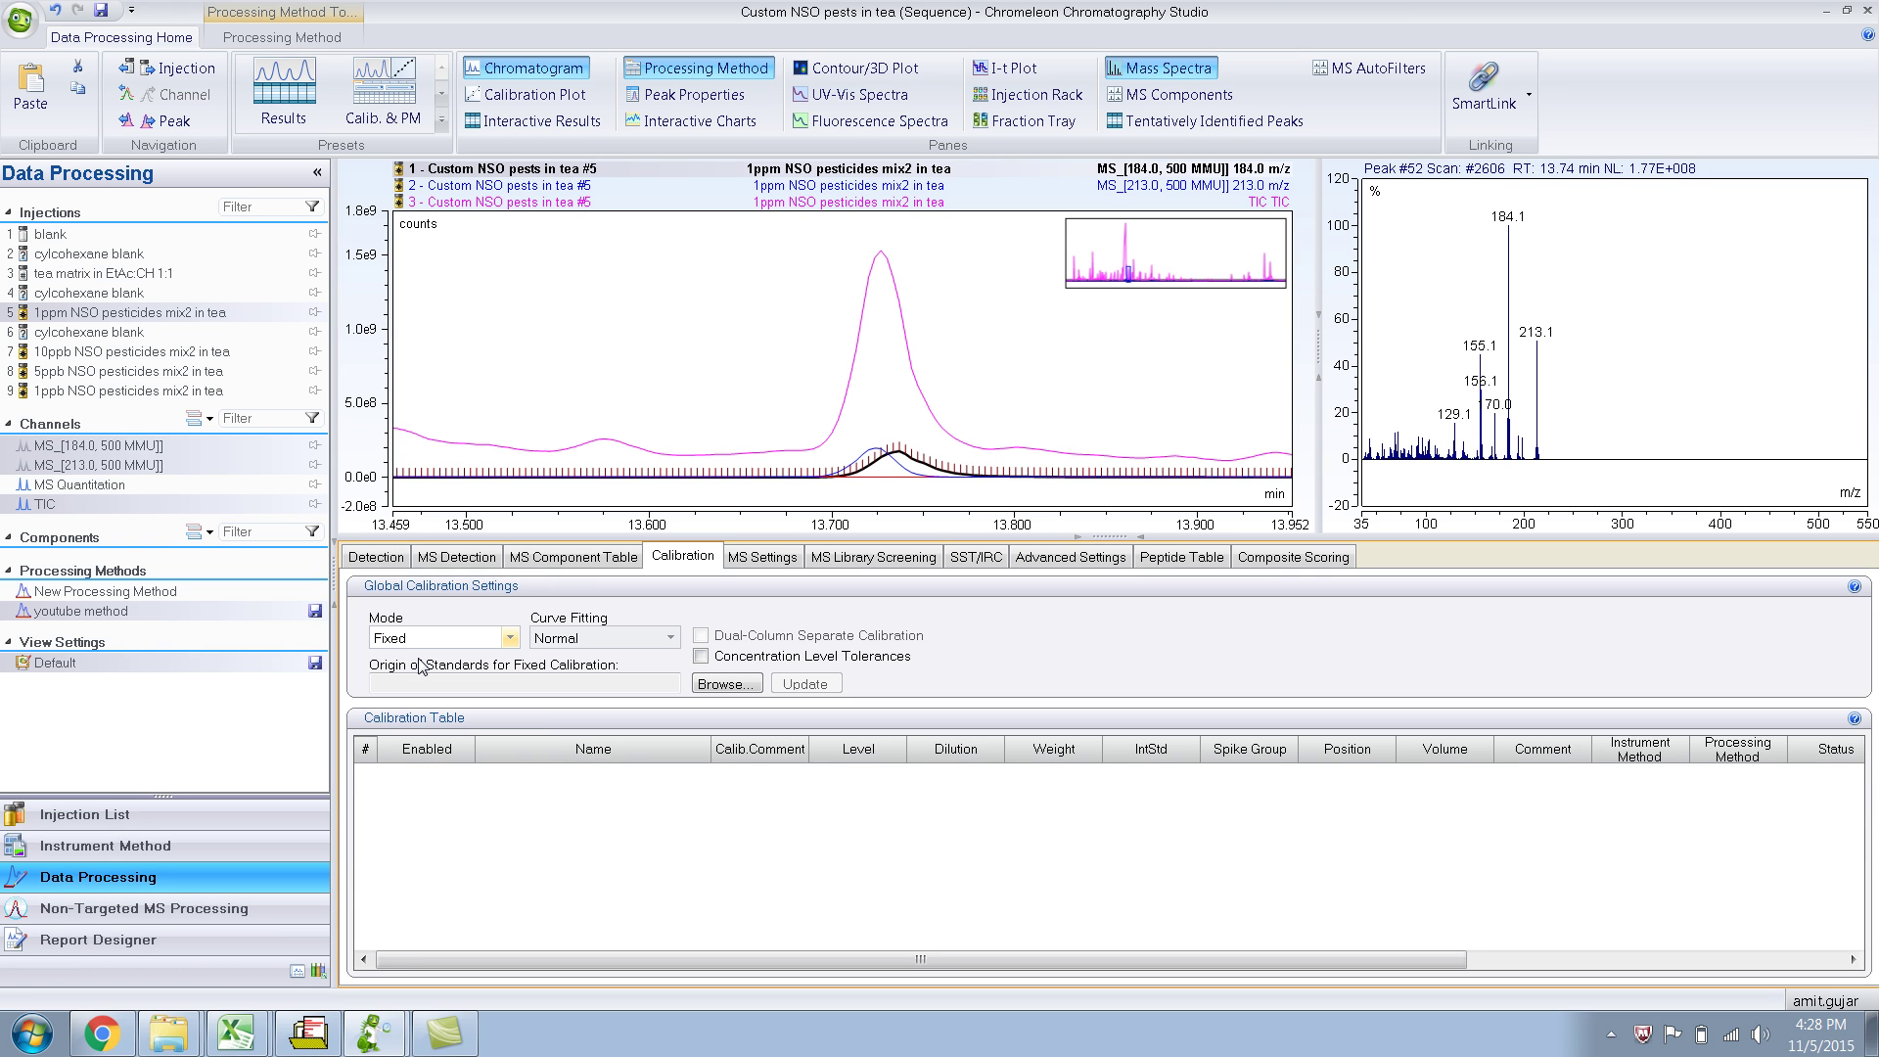
{"action": "left_click", "coordinate": [724, 684]}
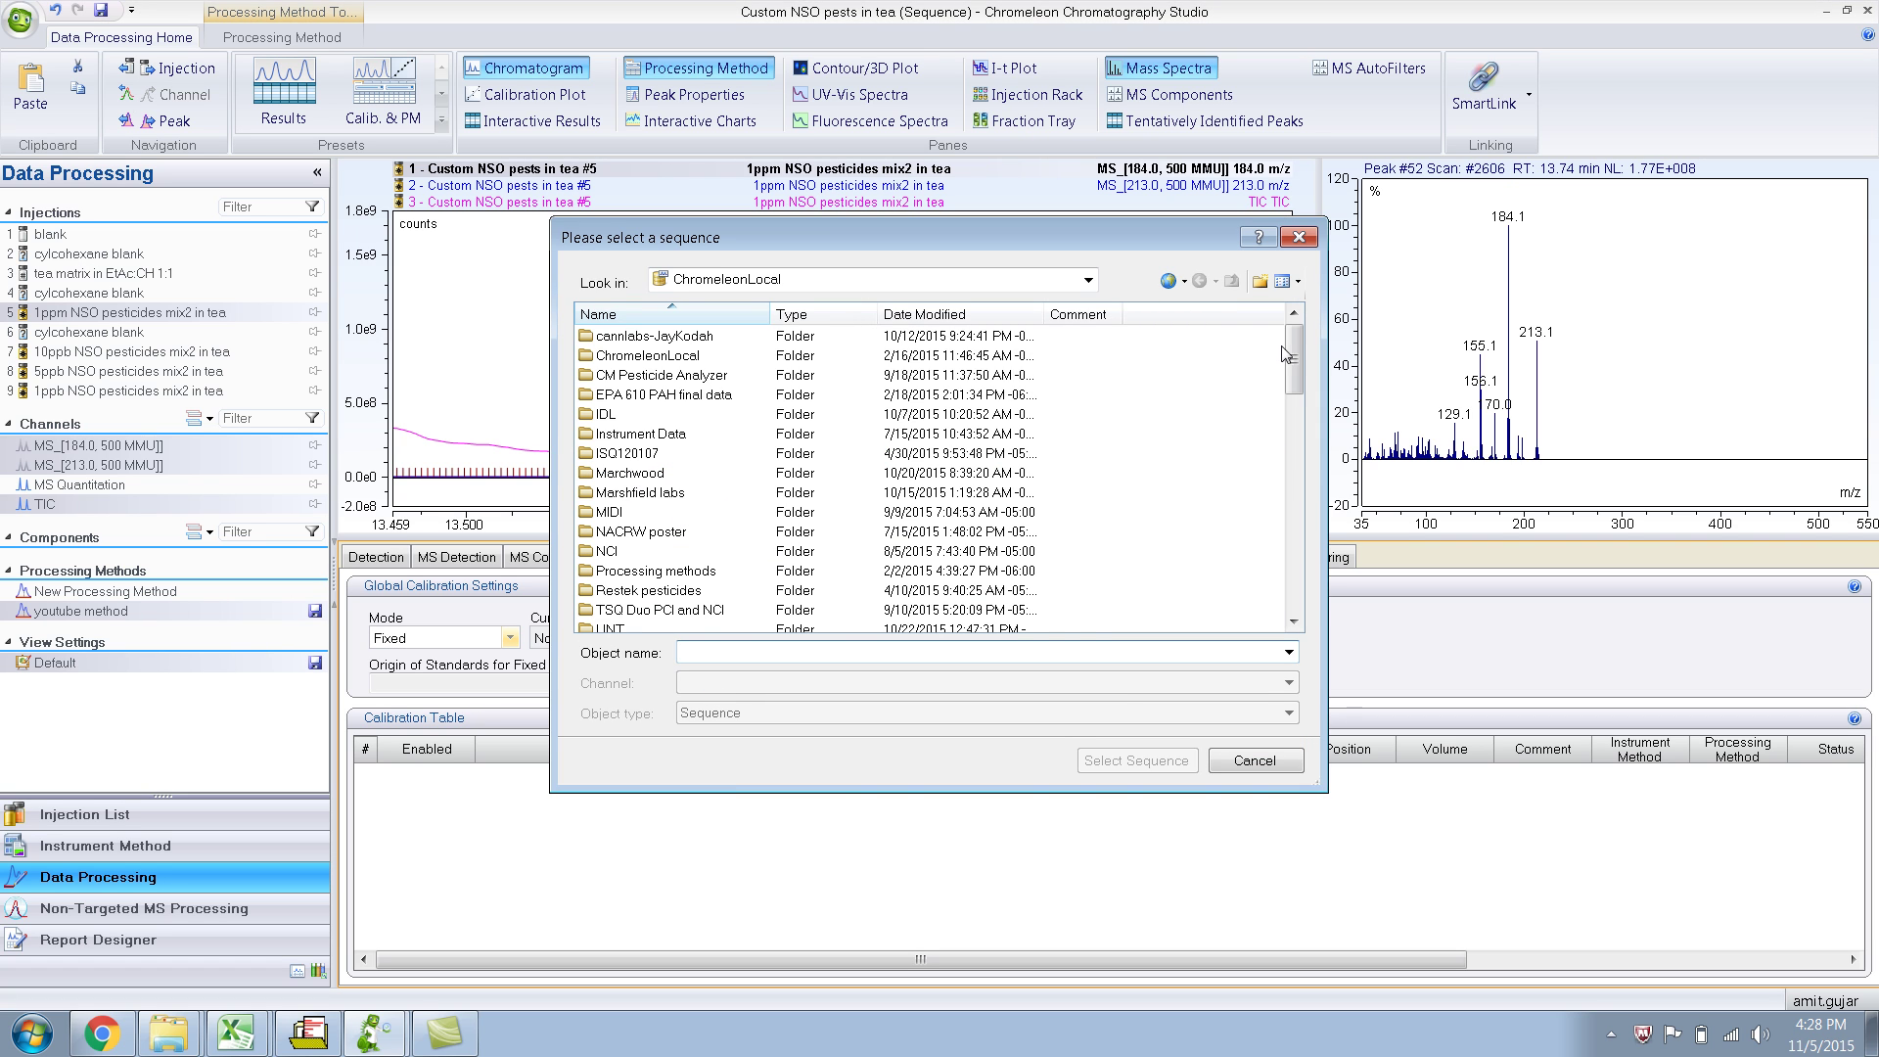
{"action": "left_click_drag", "start_coordinate": [1285, 355], "coordinate": [1289, 450]}
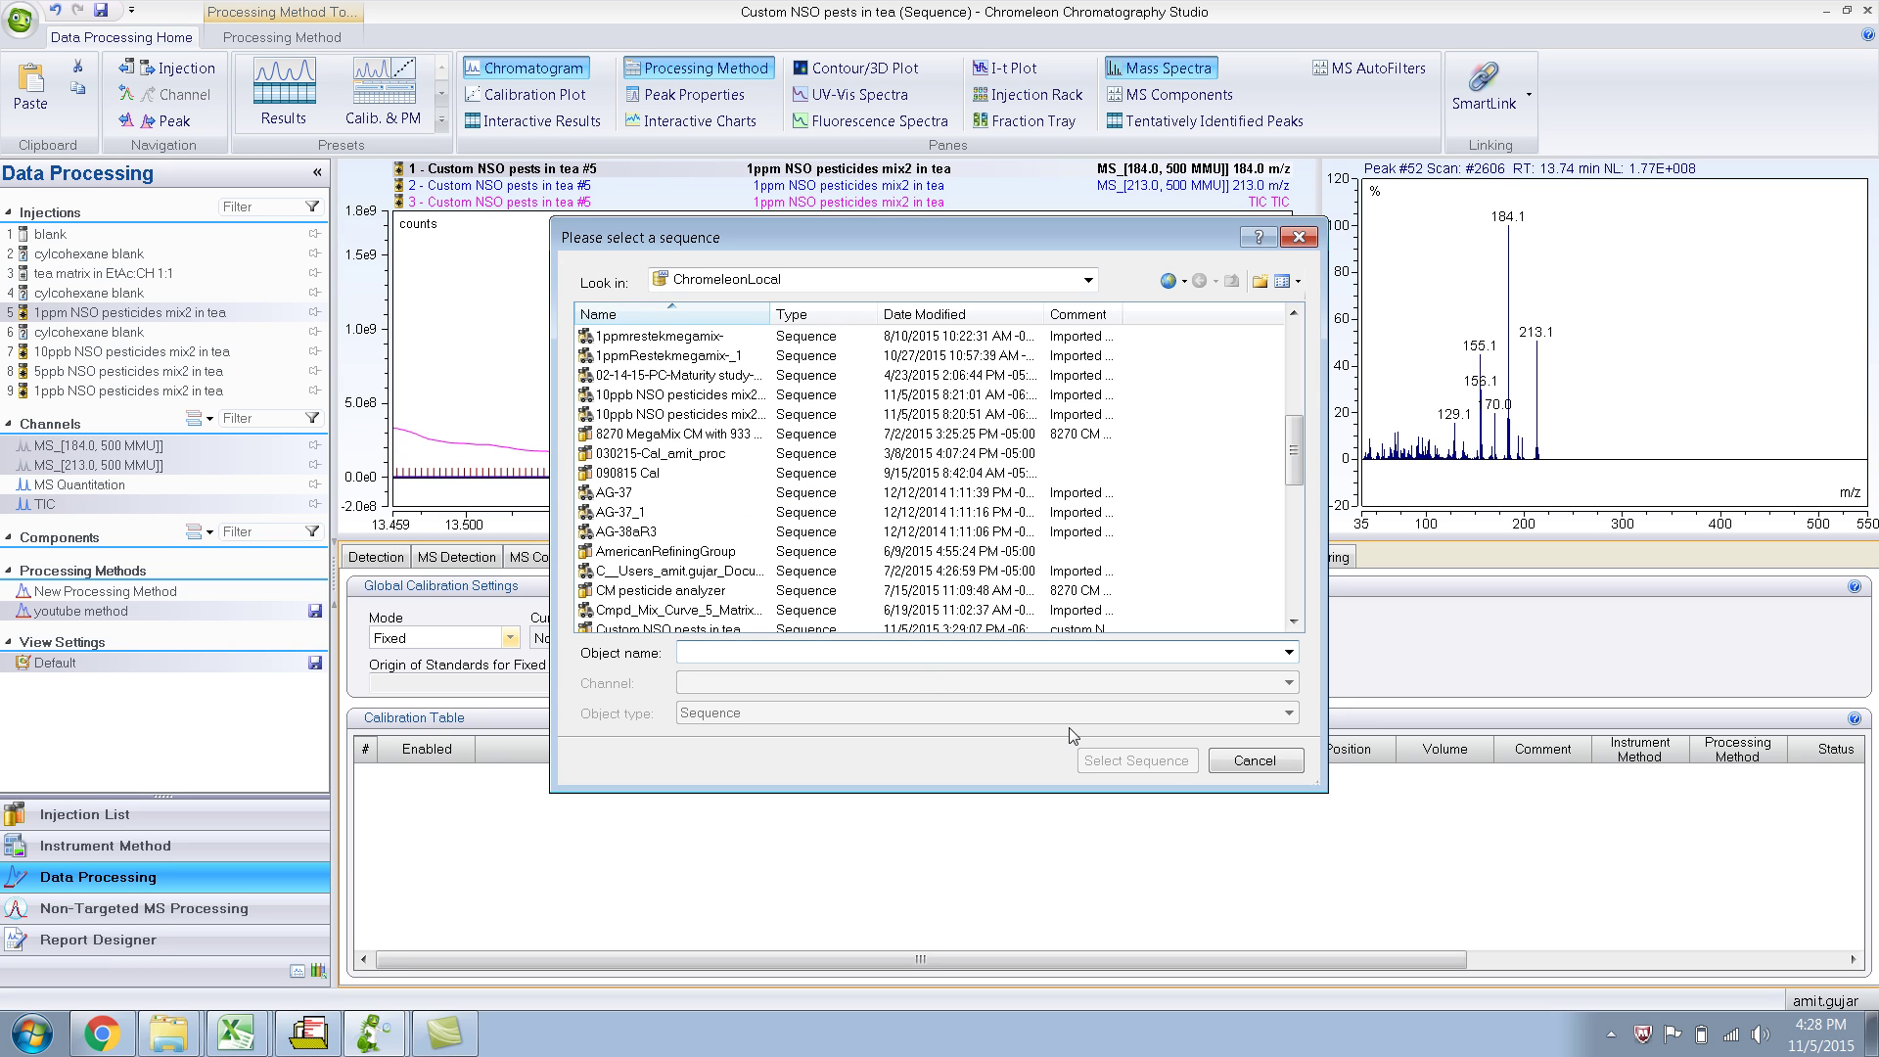
{"action": "left_click", "coordinate": [1265, 763]}
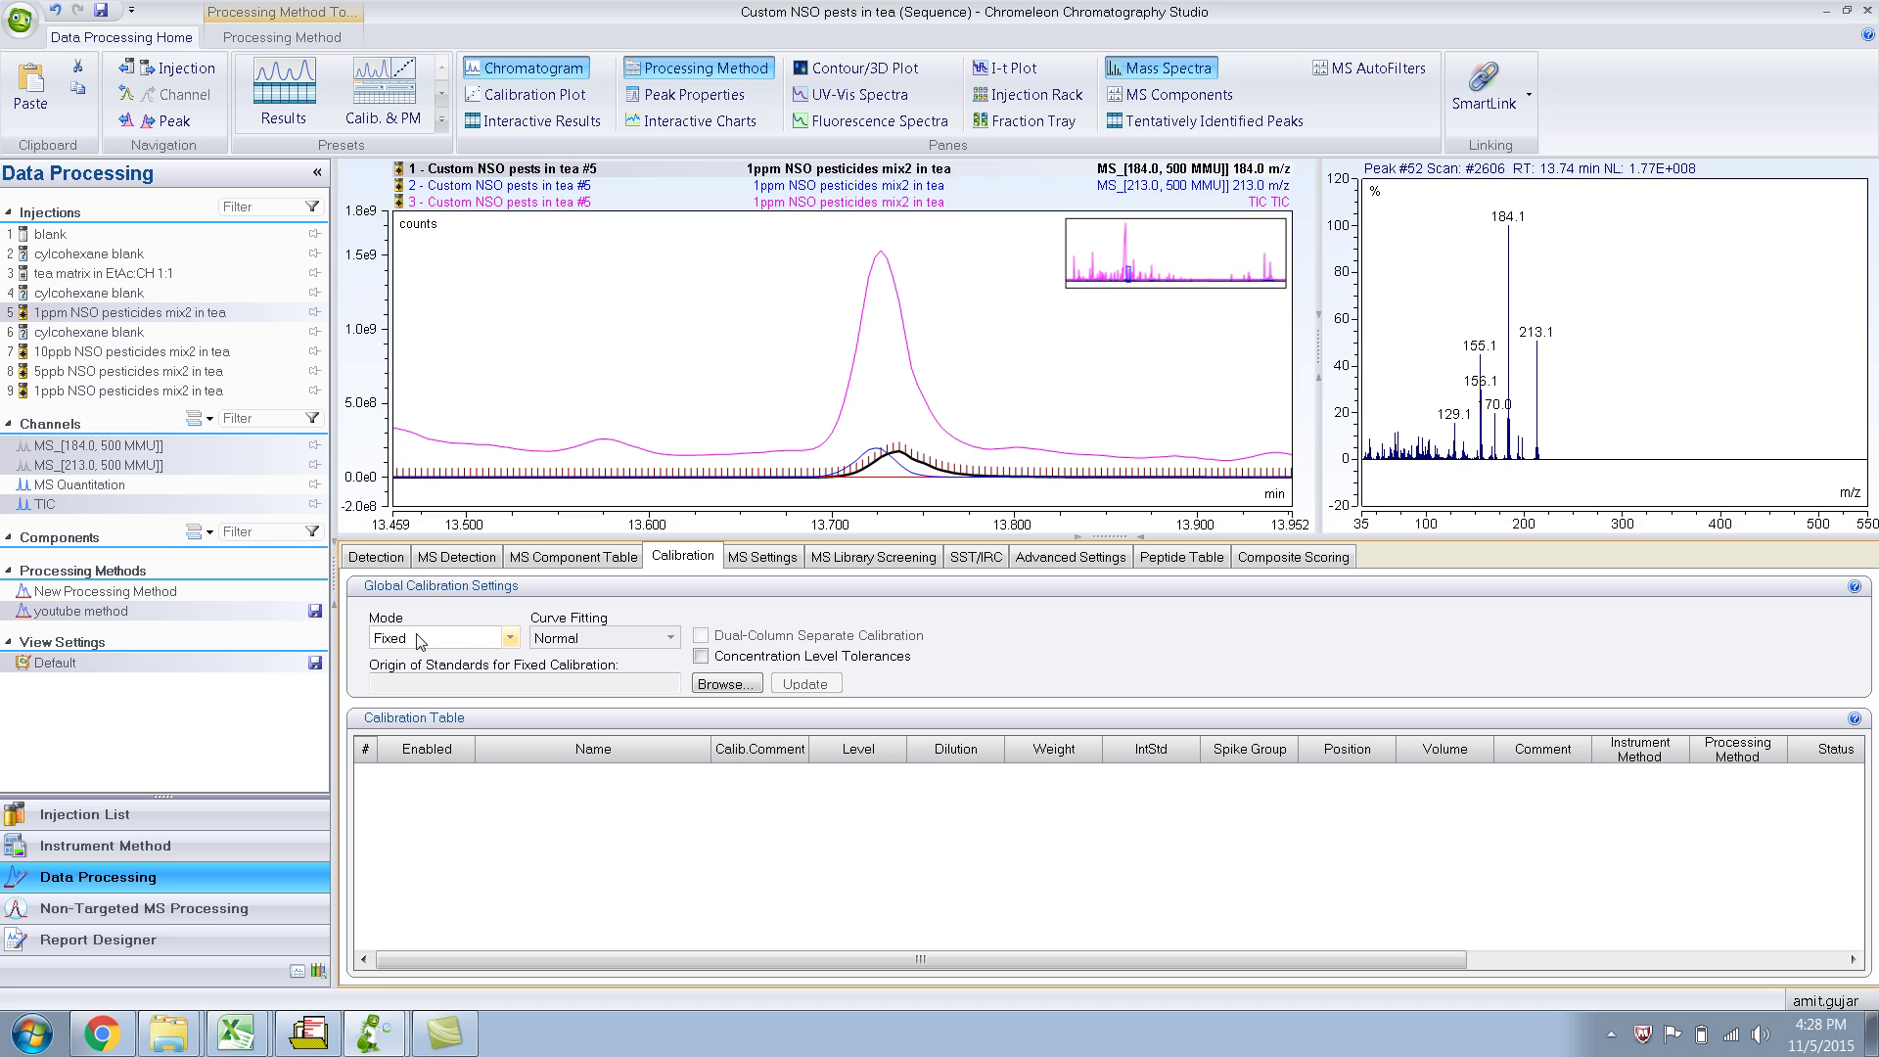
{"action": "left_click", "coordinate": [509, 641]}
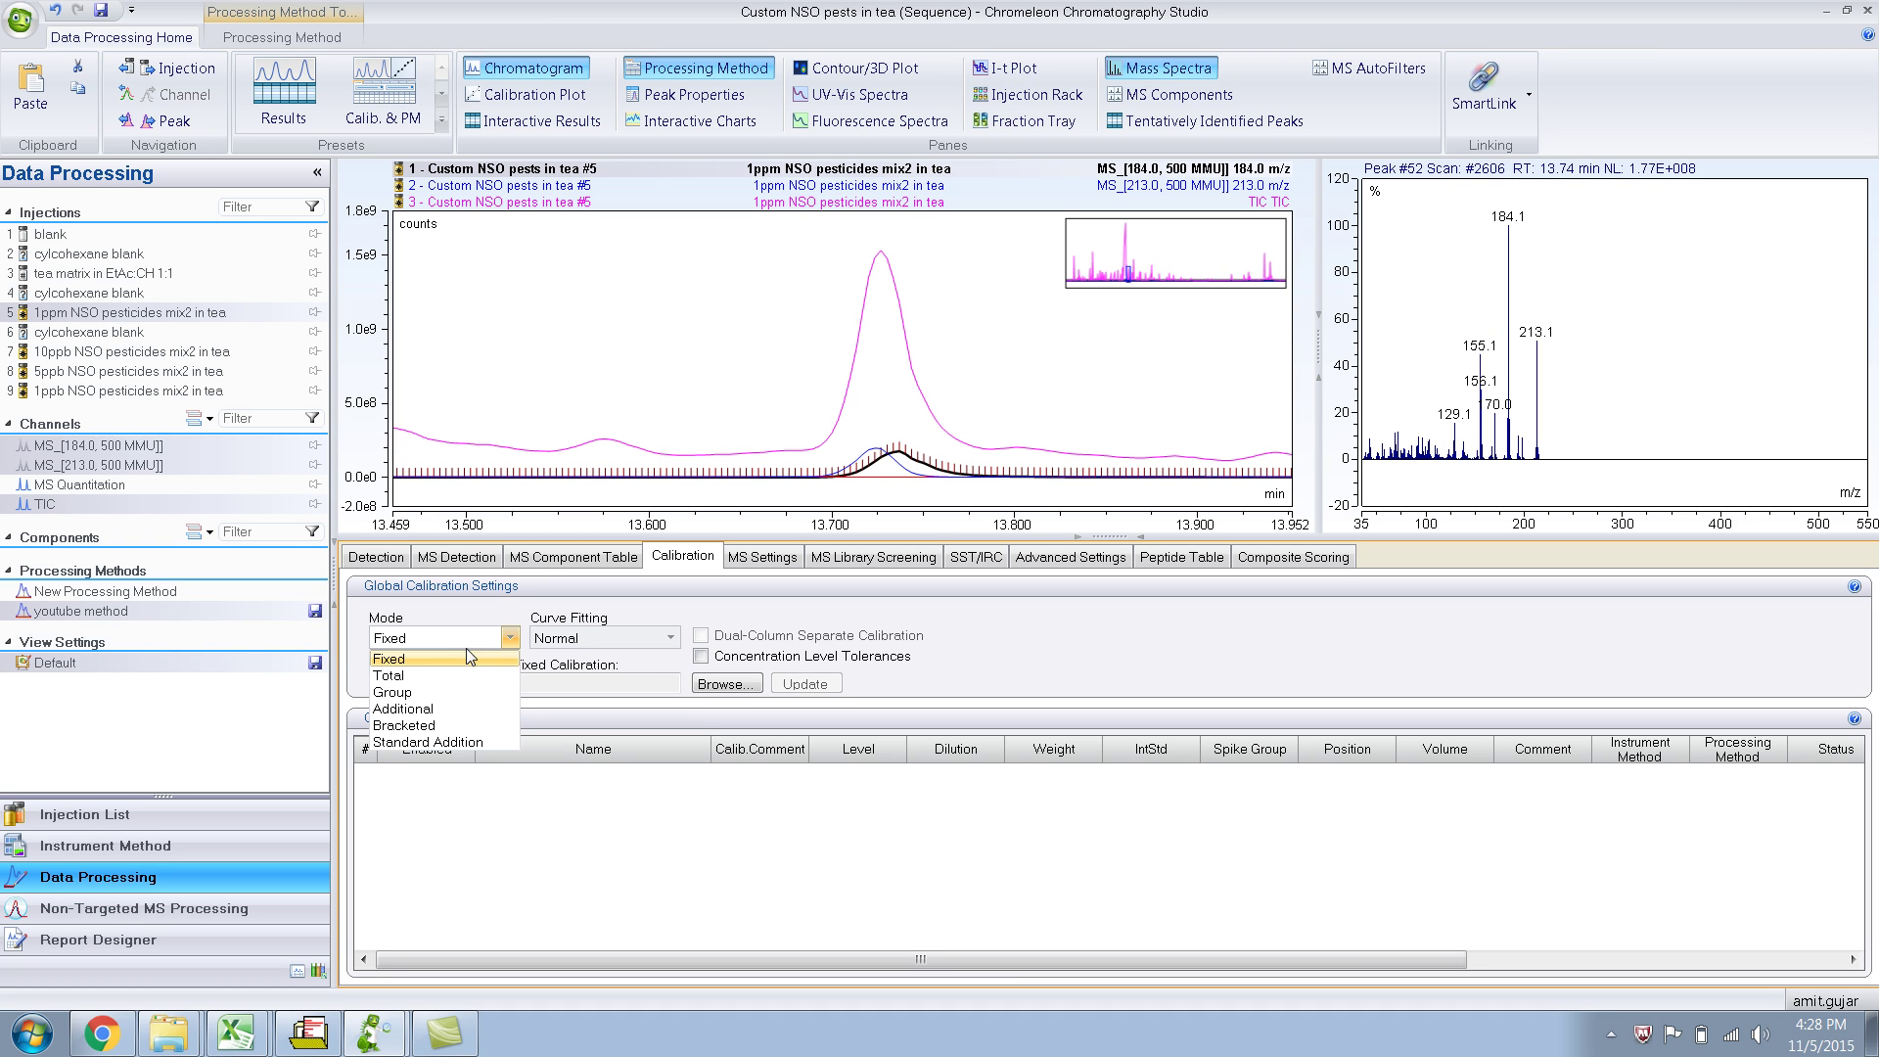
{"action": "left_click", "coordinate": [426, 677]}
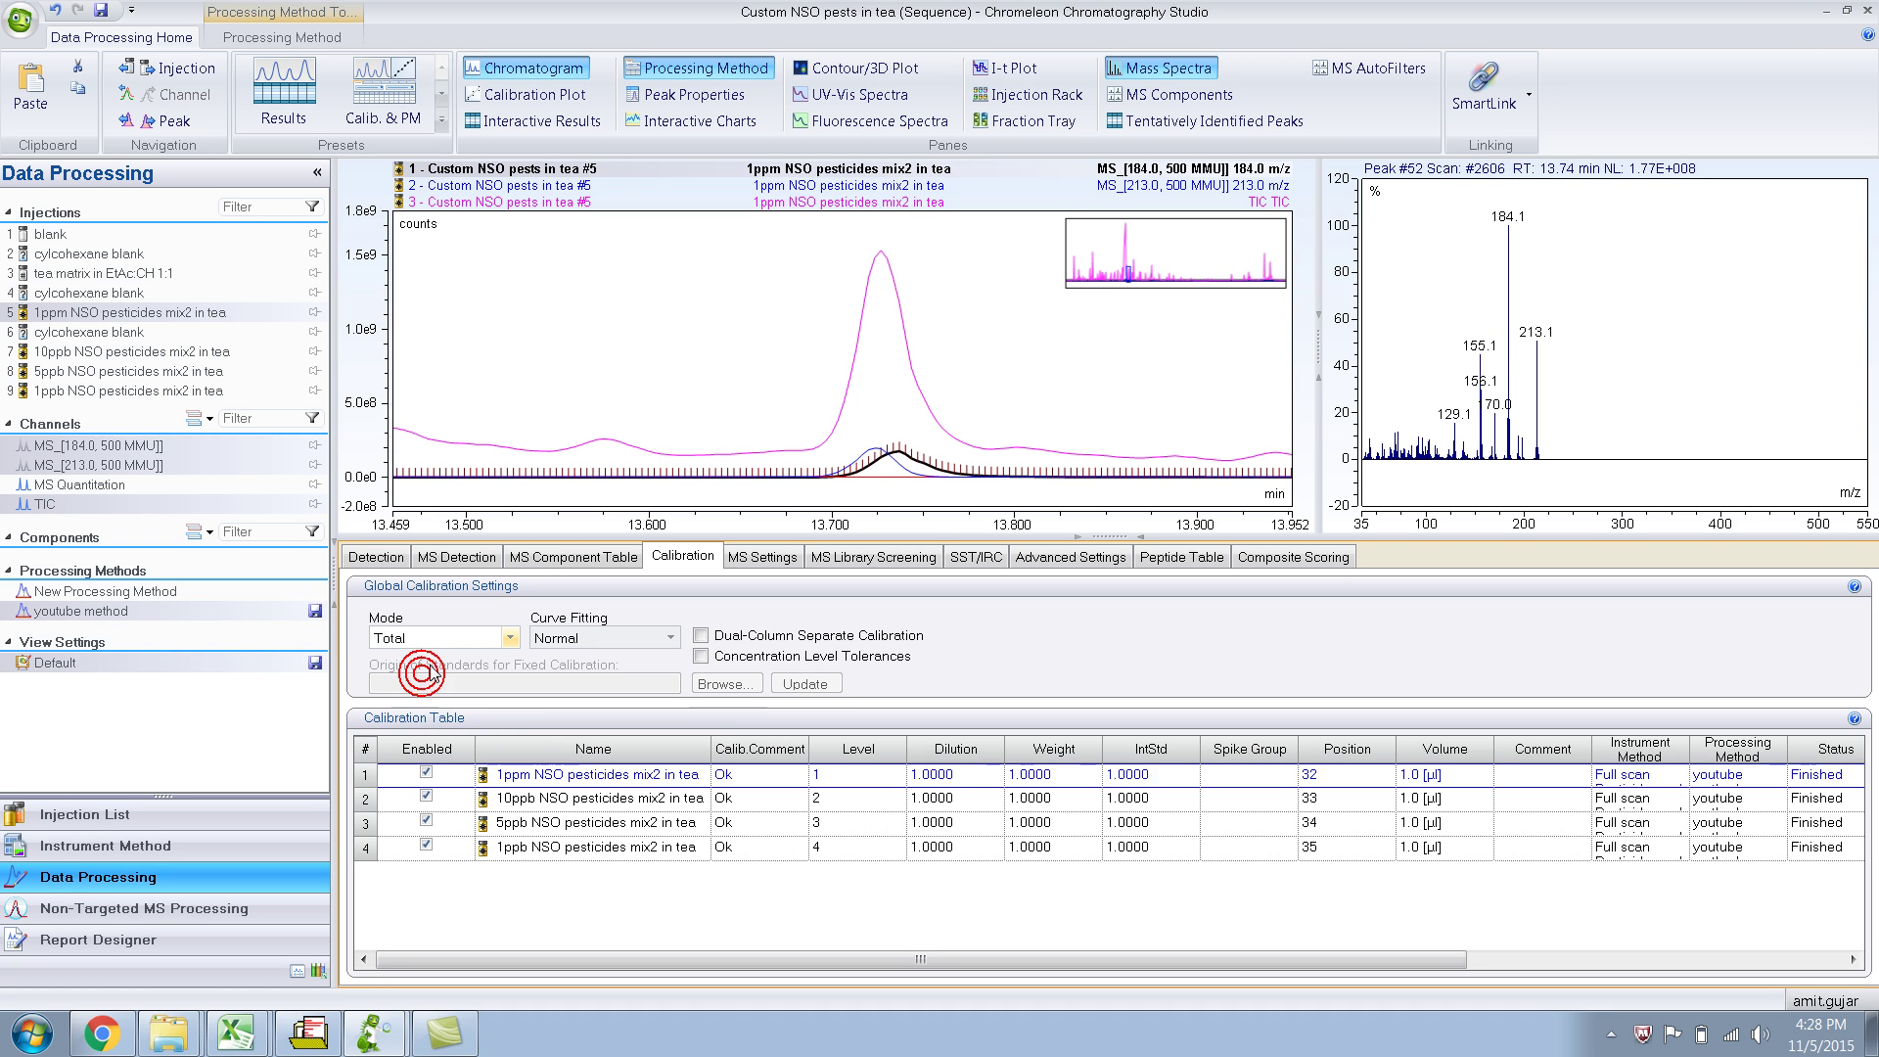
{"action": "left_click", "coordinate": [509, 638]}
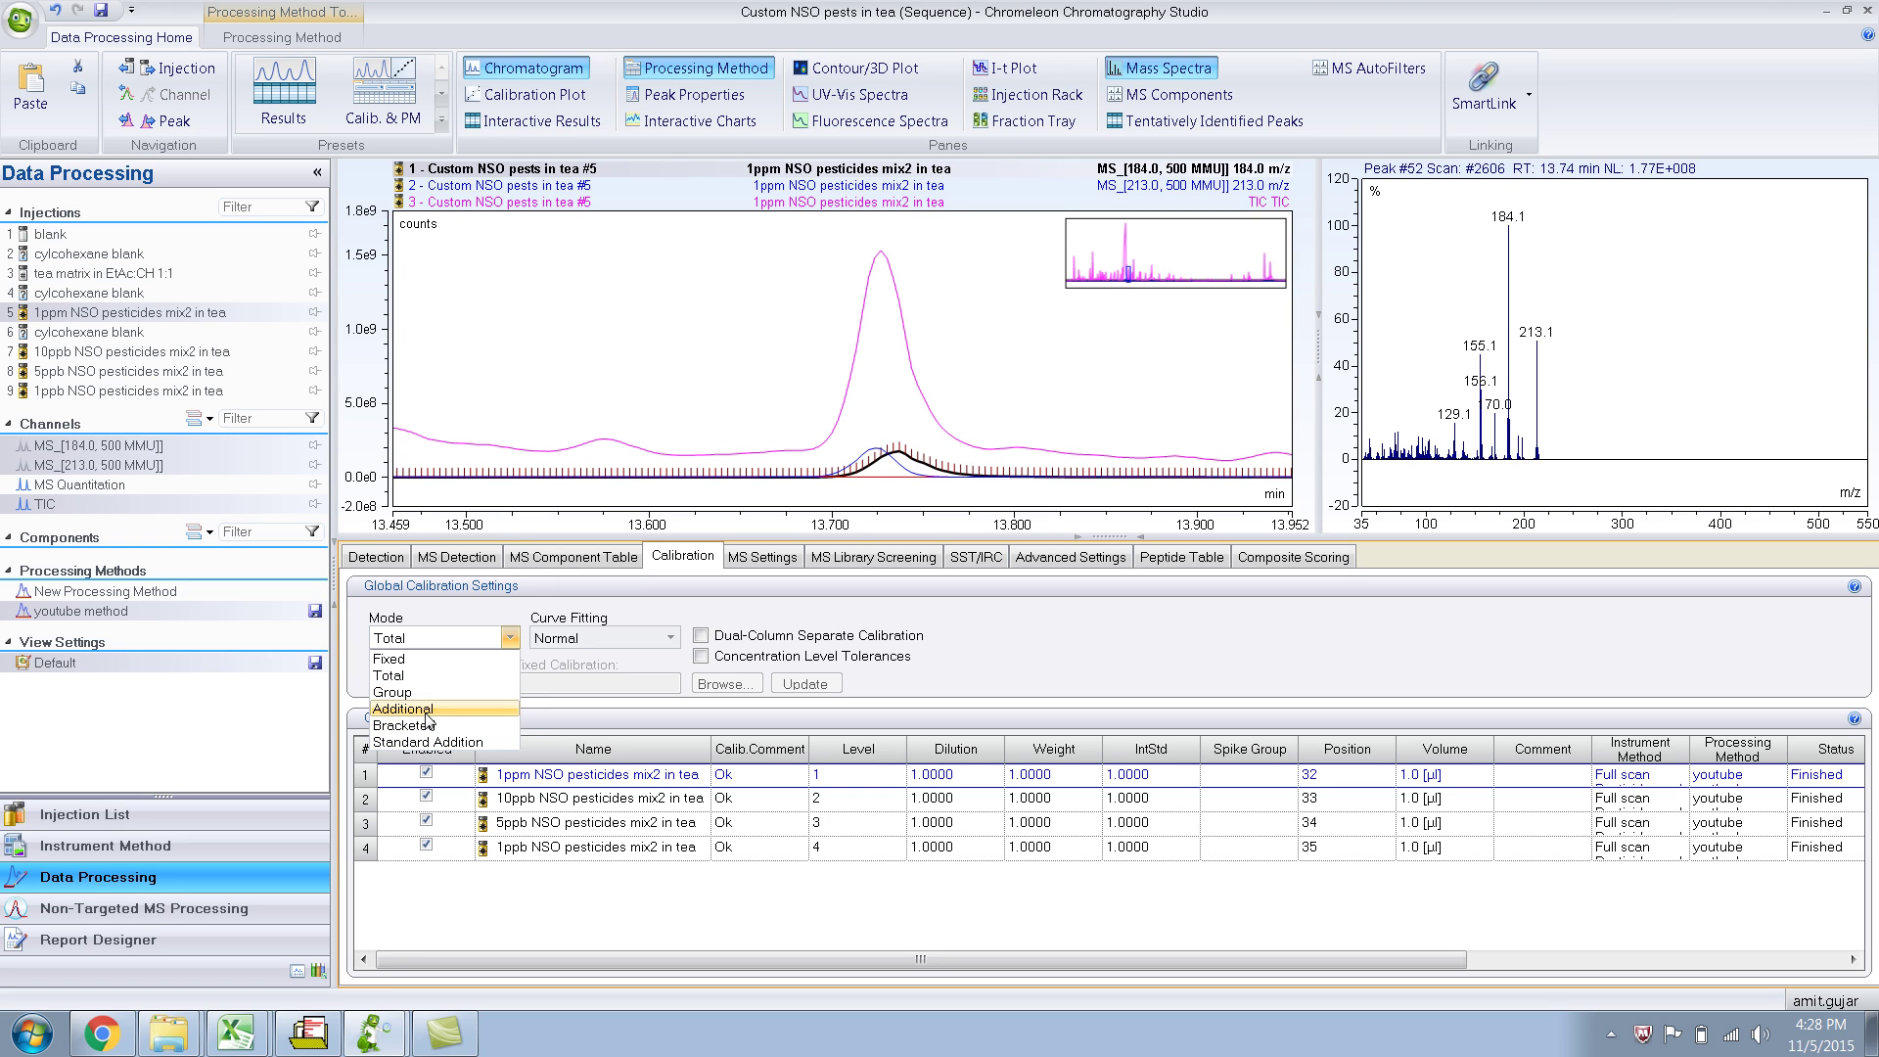
{"action": "left_click", "coordinate": [483, 623]}
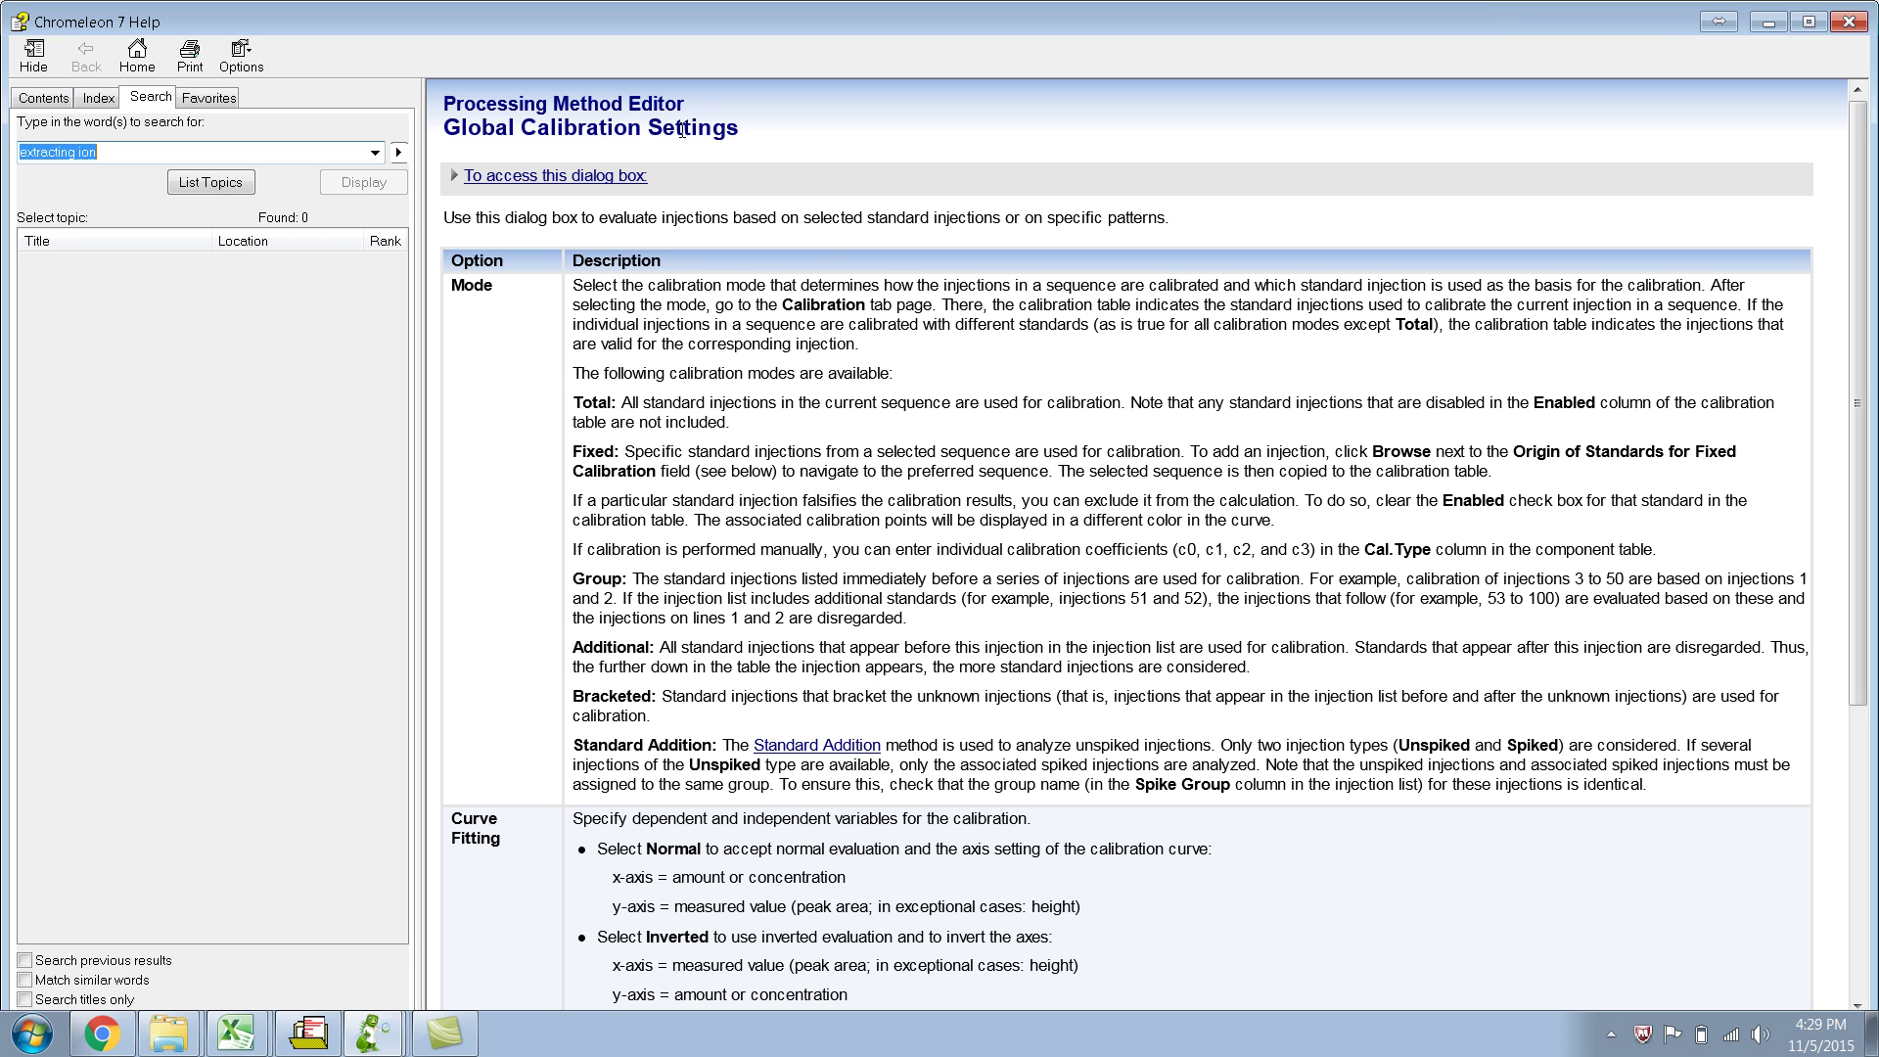
{"action": "left_click", "coordinate": [1849, 21]}
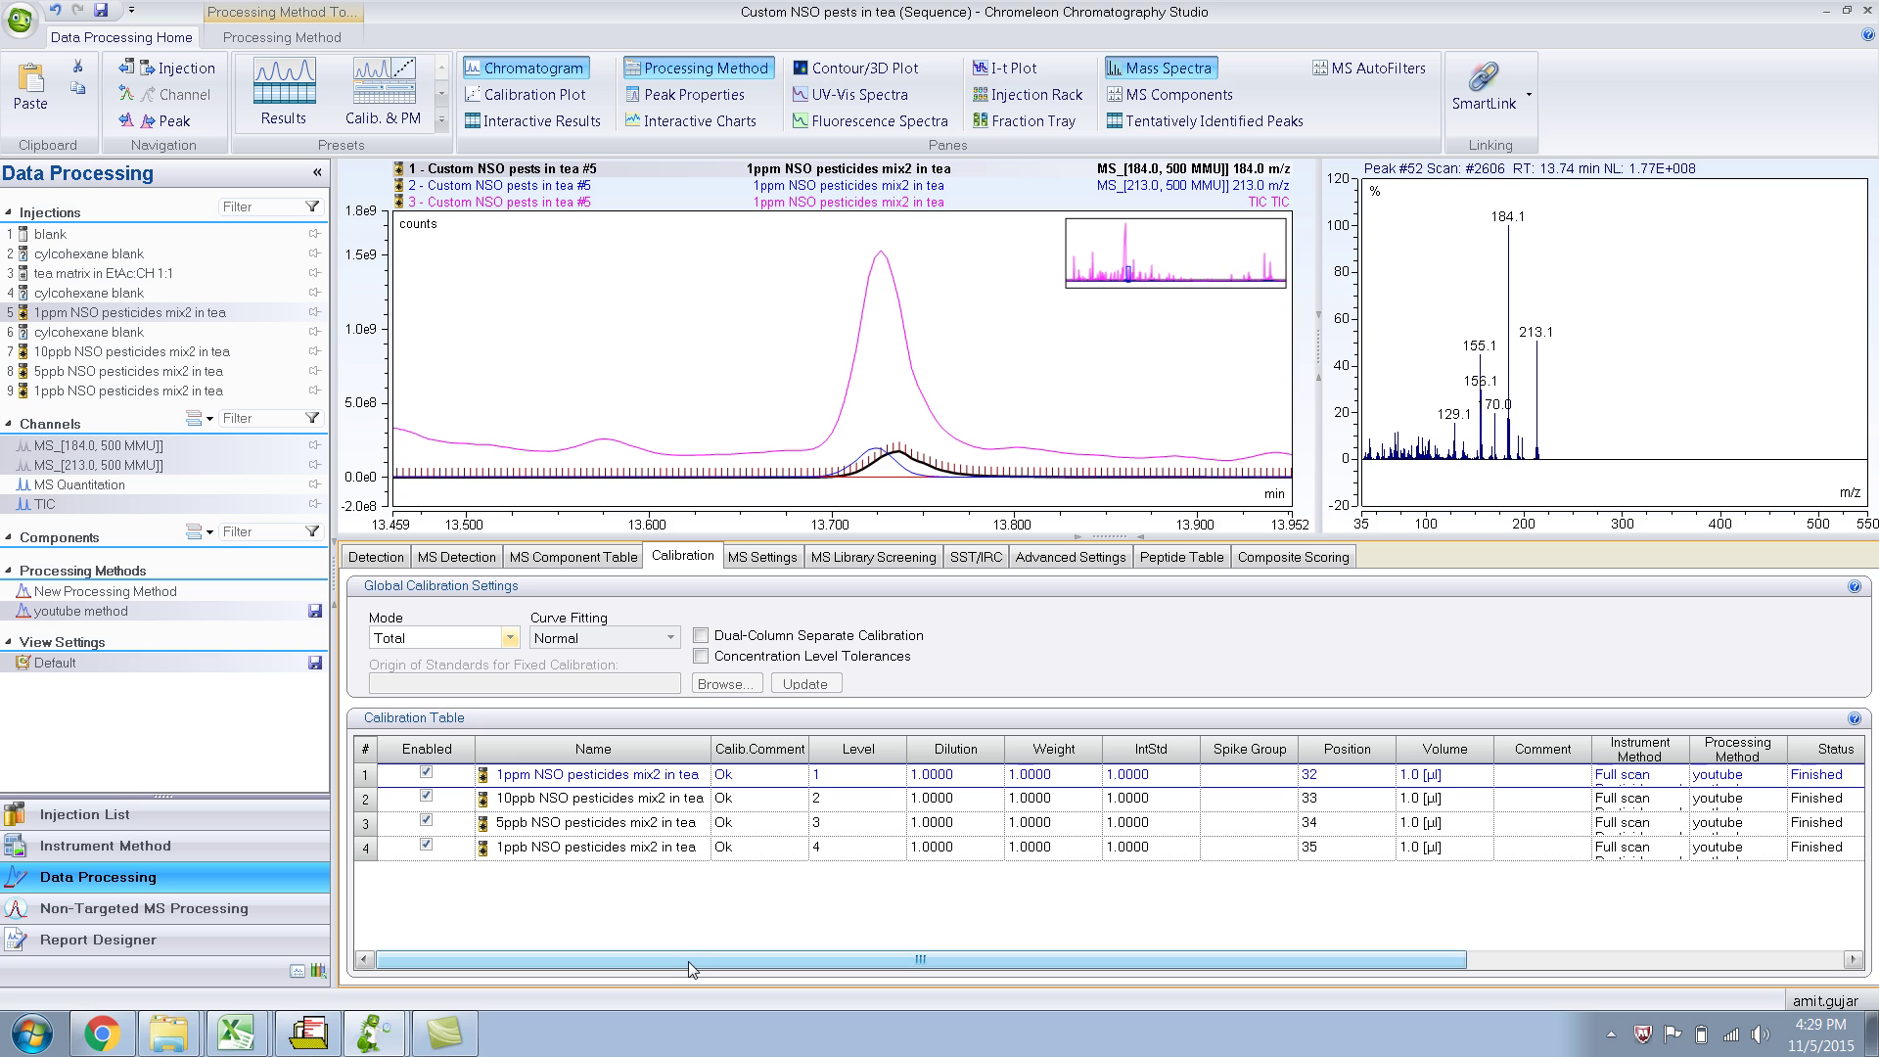
Scroll the Calibration Table sideways and add the Calibration Plot pane beside the chromatogram
{"action": "left_click_drag", "start_coordinate": [690, 967], "coordinate": [780, 964]}
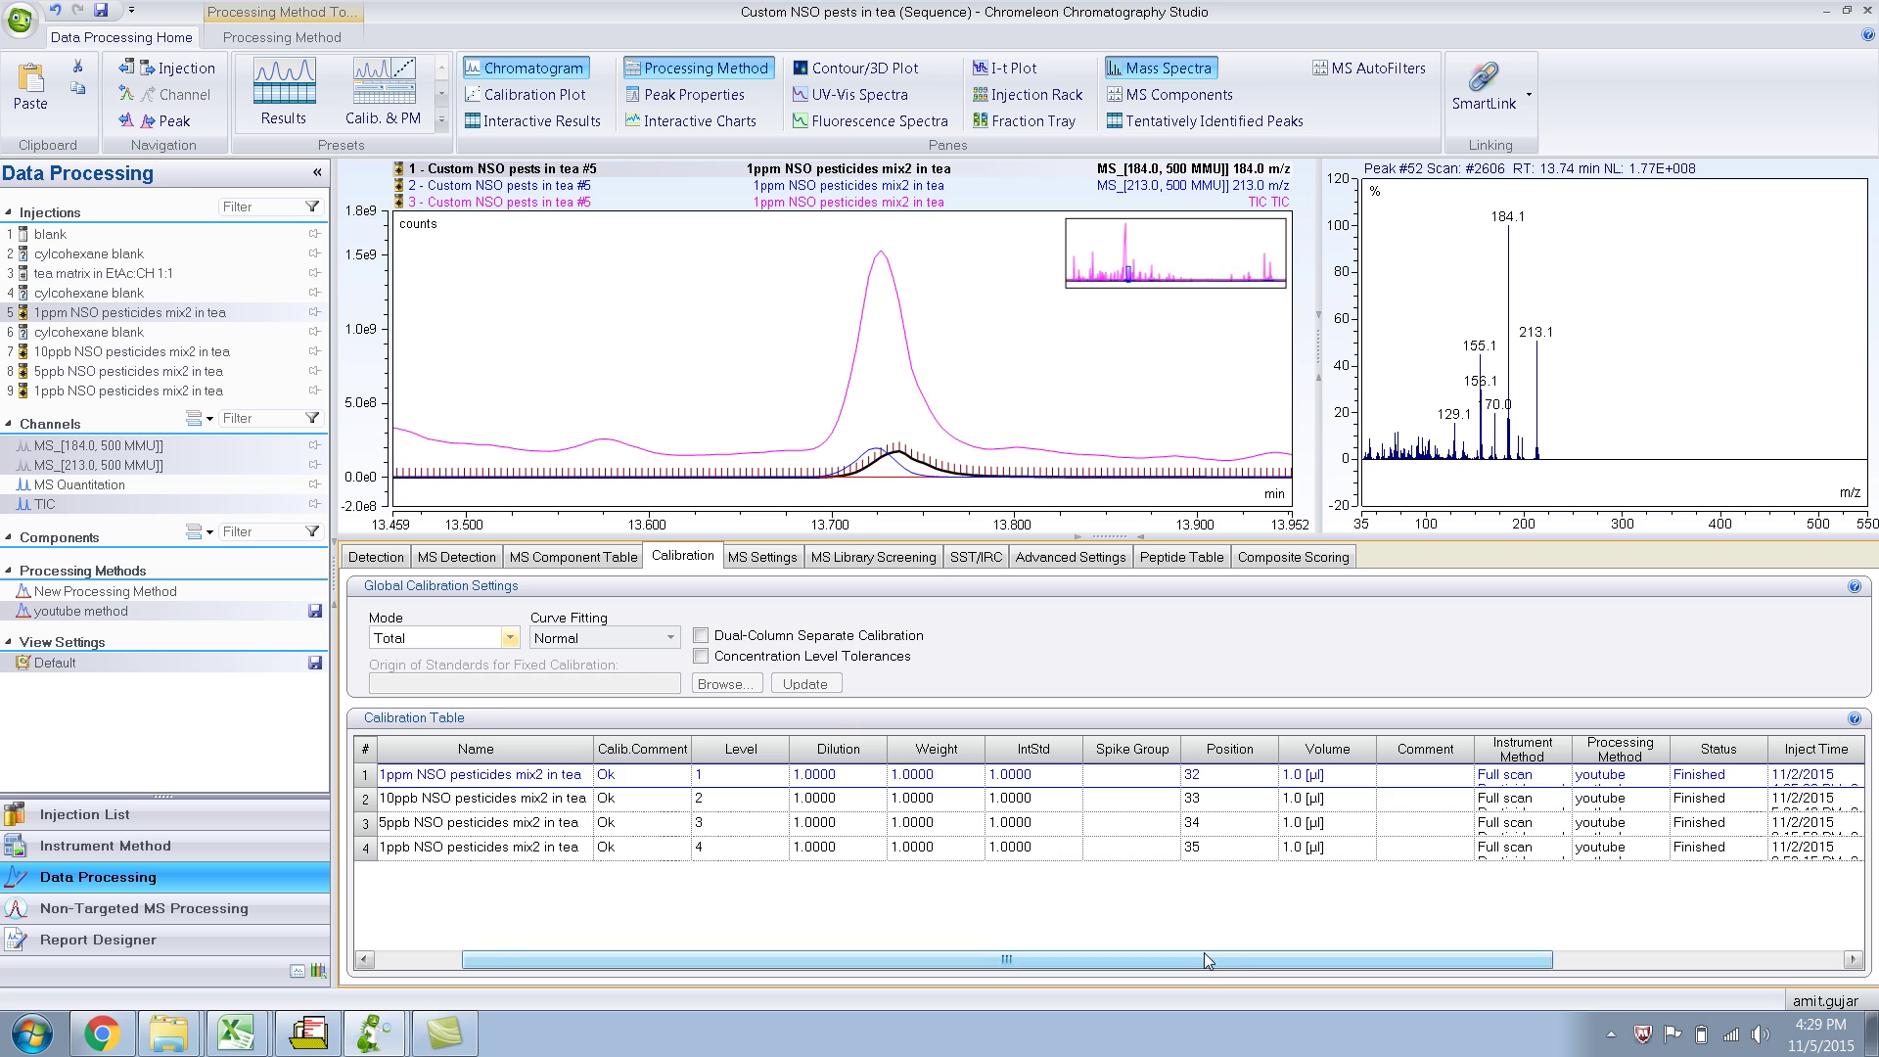
{"action": "left_click_drag", "start_coordinate": [1203, 955], "coordinate": [1119, 998]}
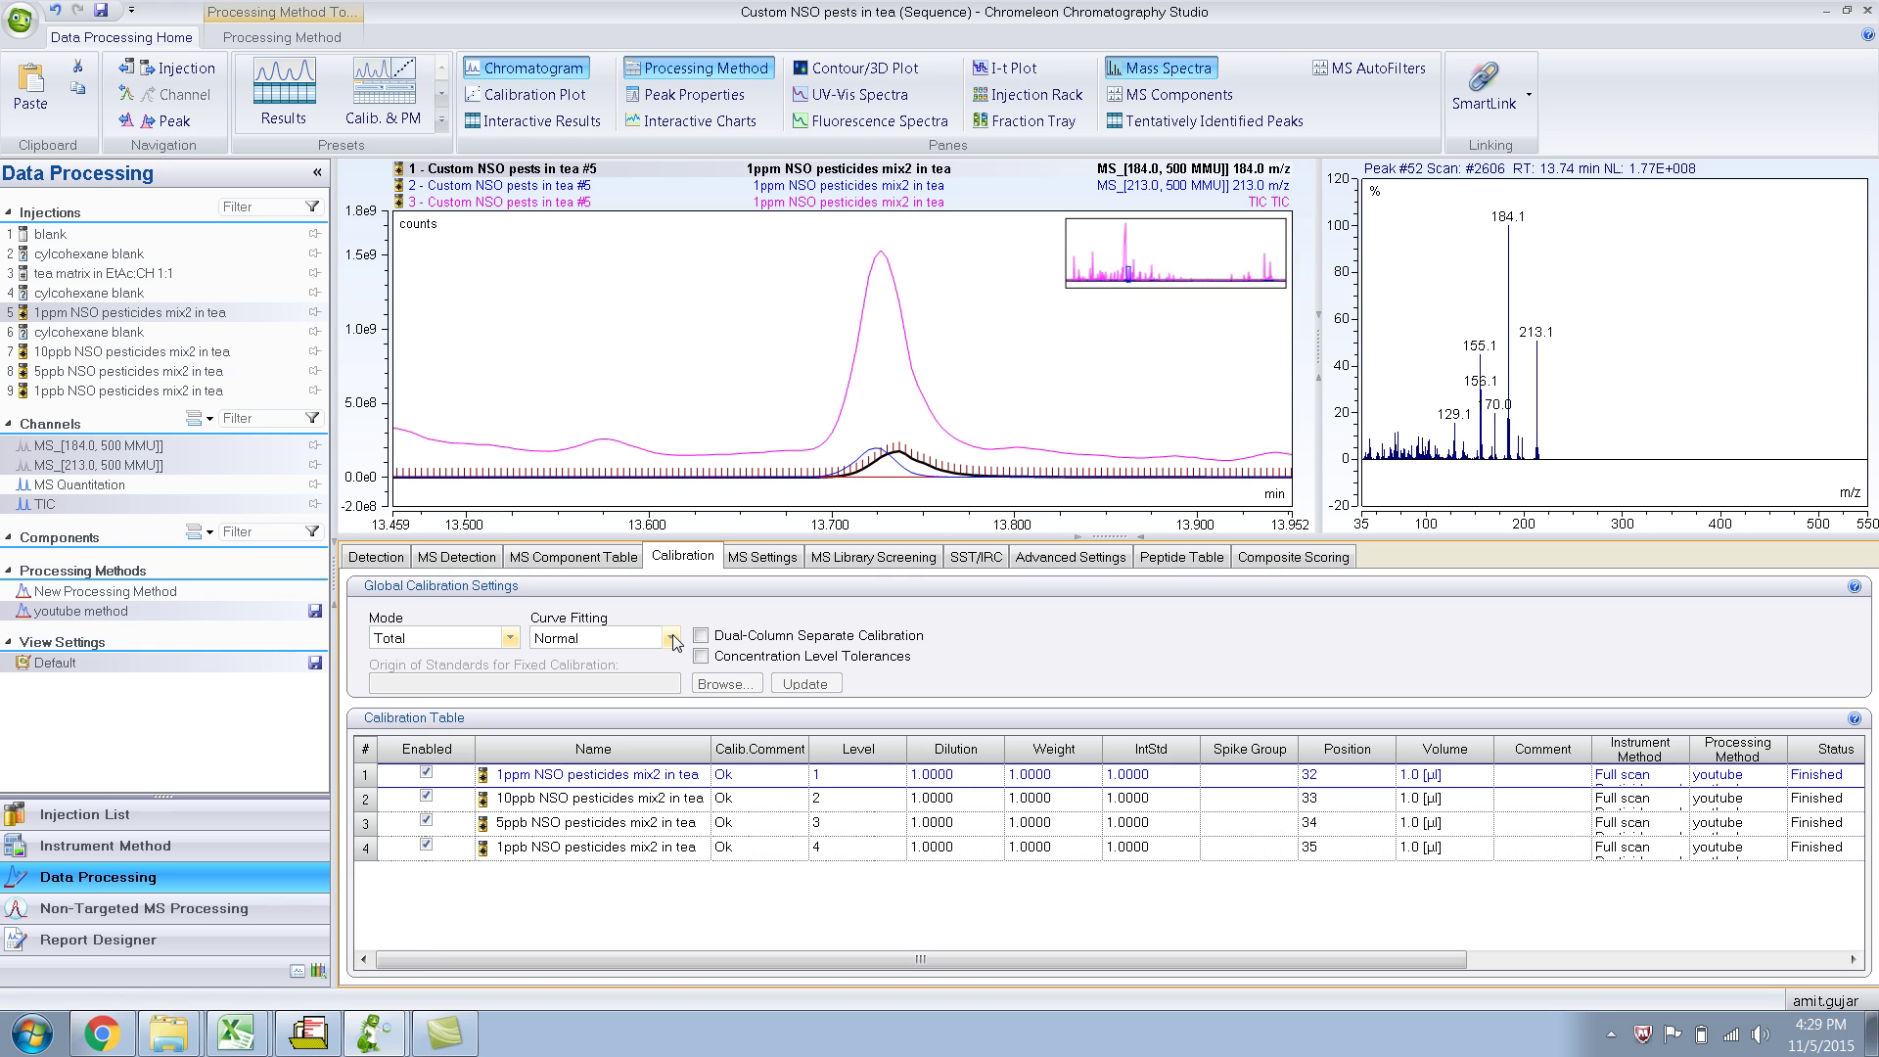
{"action": "left_click", "coordinate": [568, 97]}
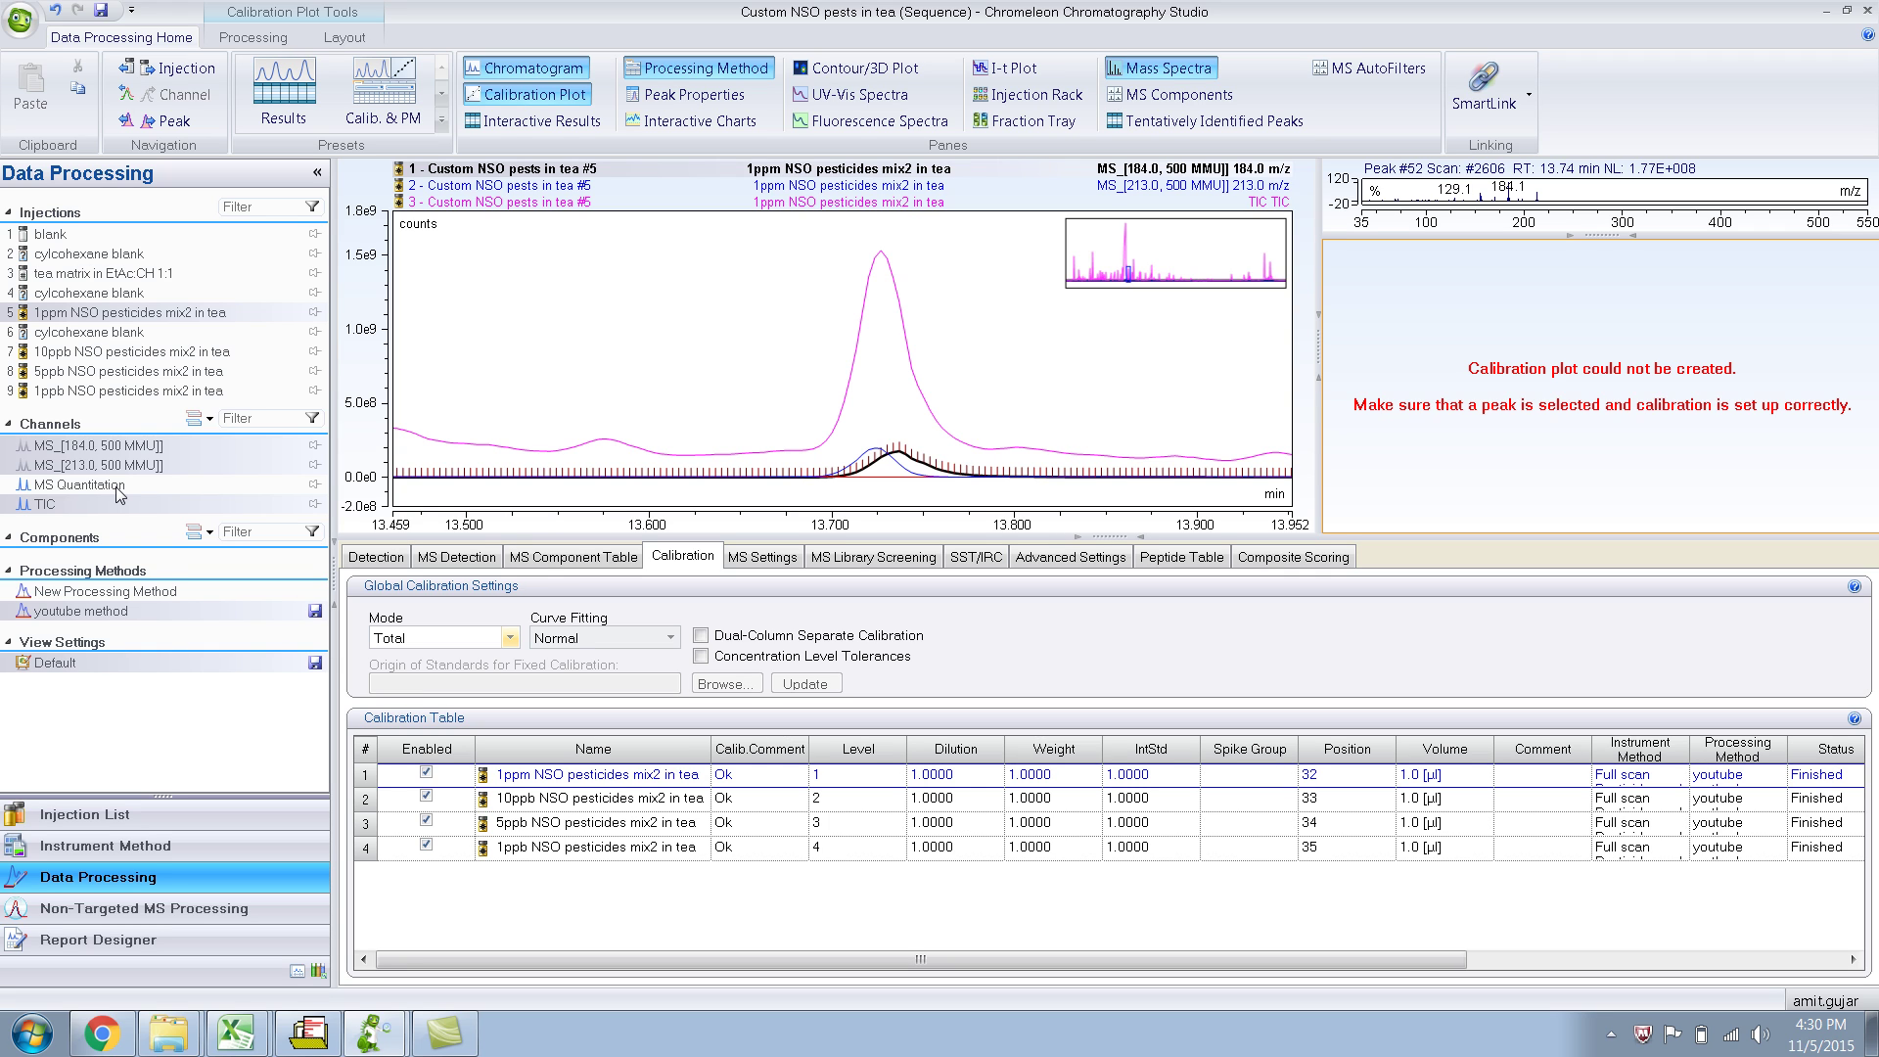
Plot Simetryn's calibration curve, try Inverted curve fitting, restore Normal, and view the MS Component Table
{"action": "left_click", "coordinate": [119, 486]}
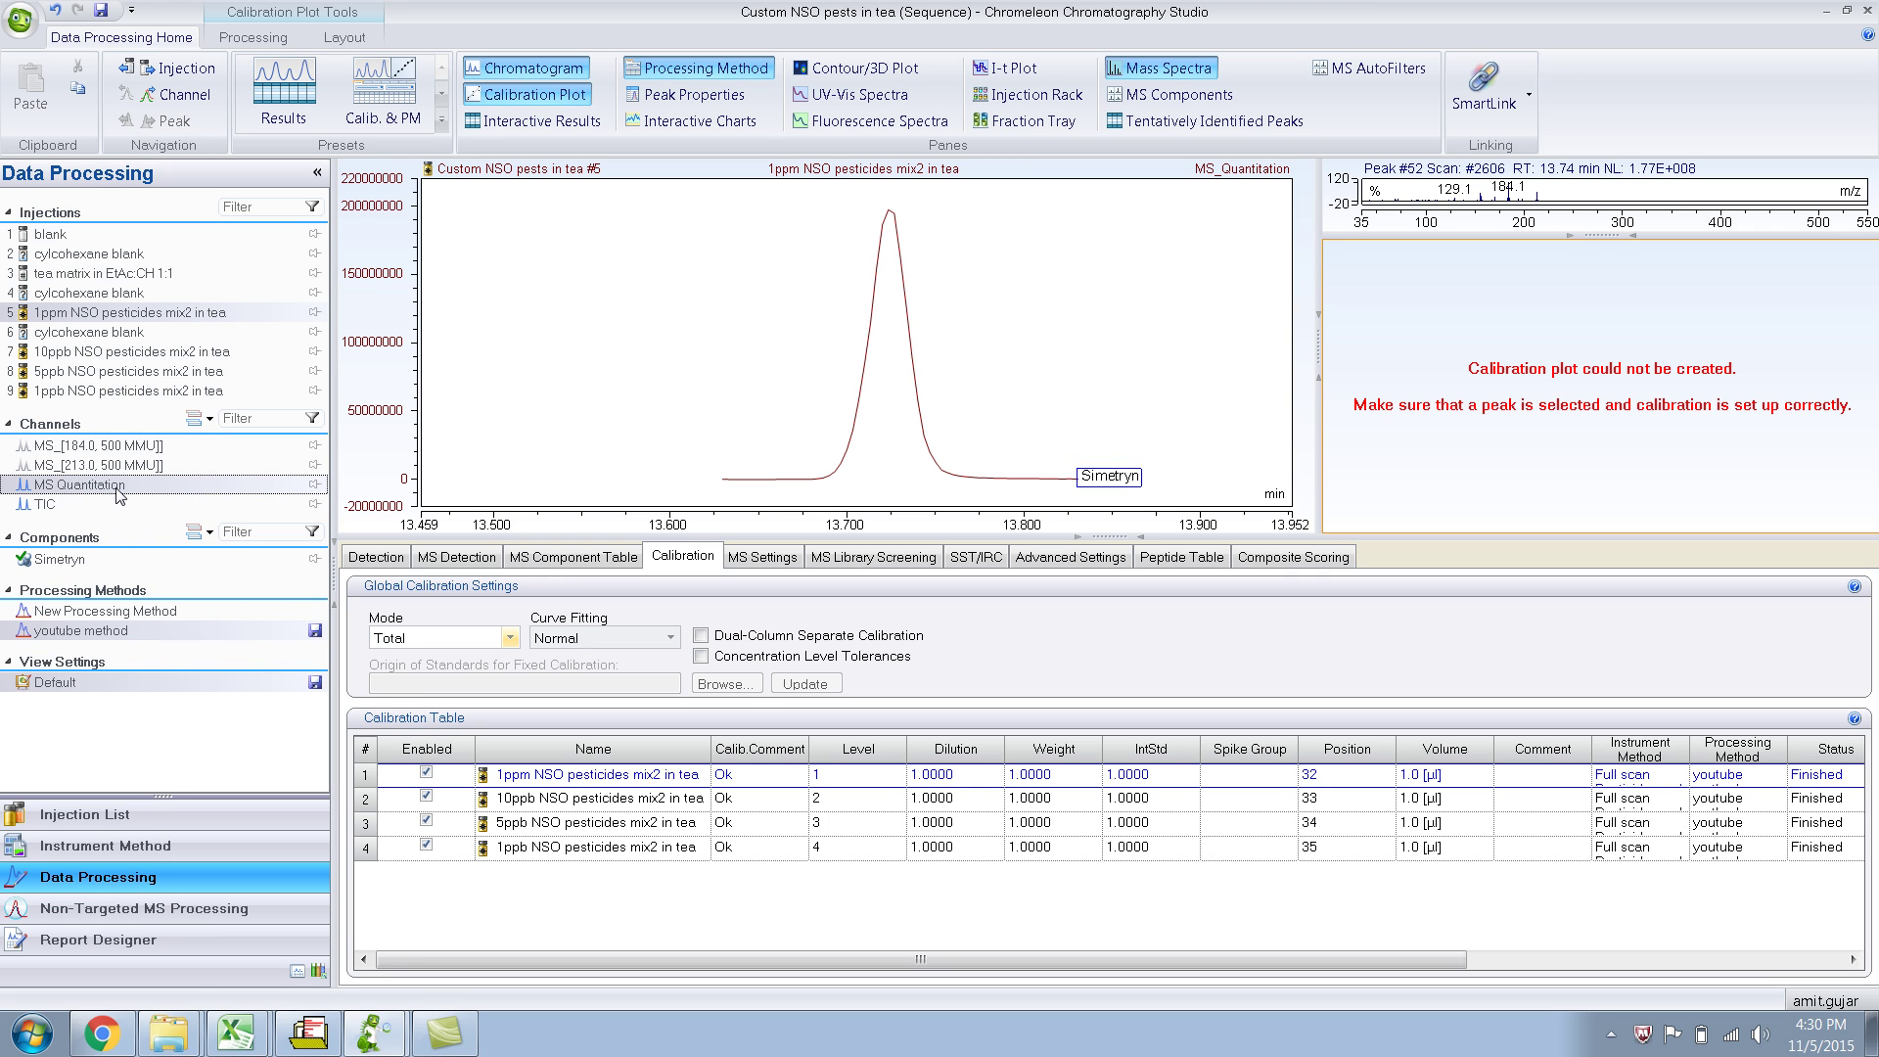
{"action": "left_click", "coordinate": [76, 568]}
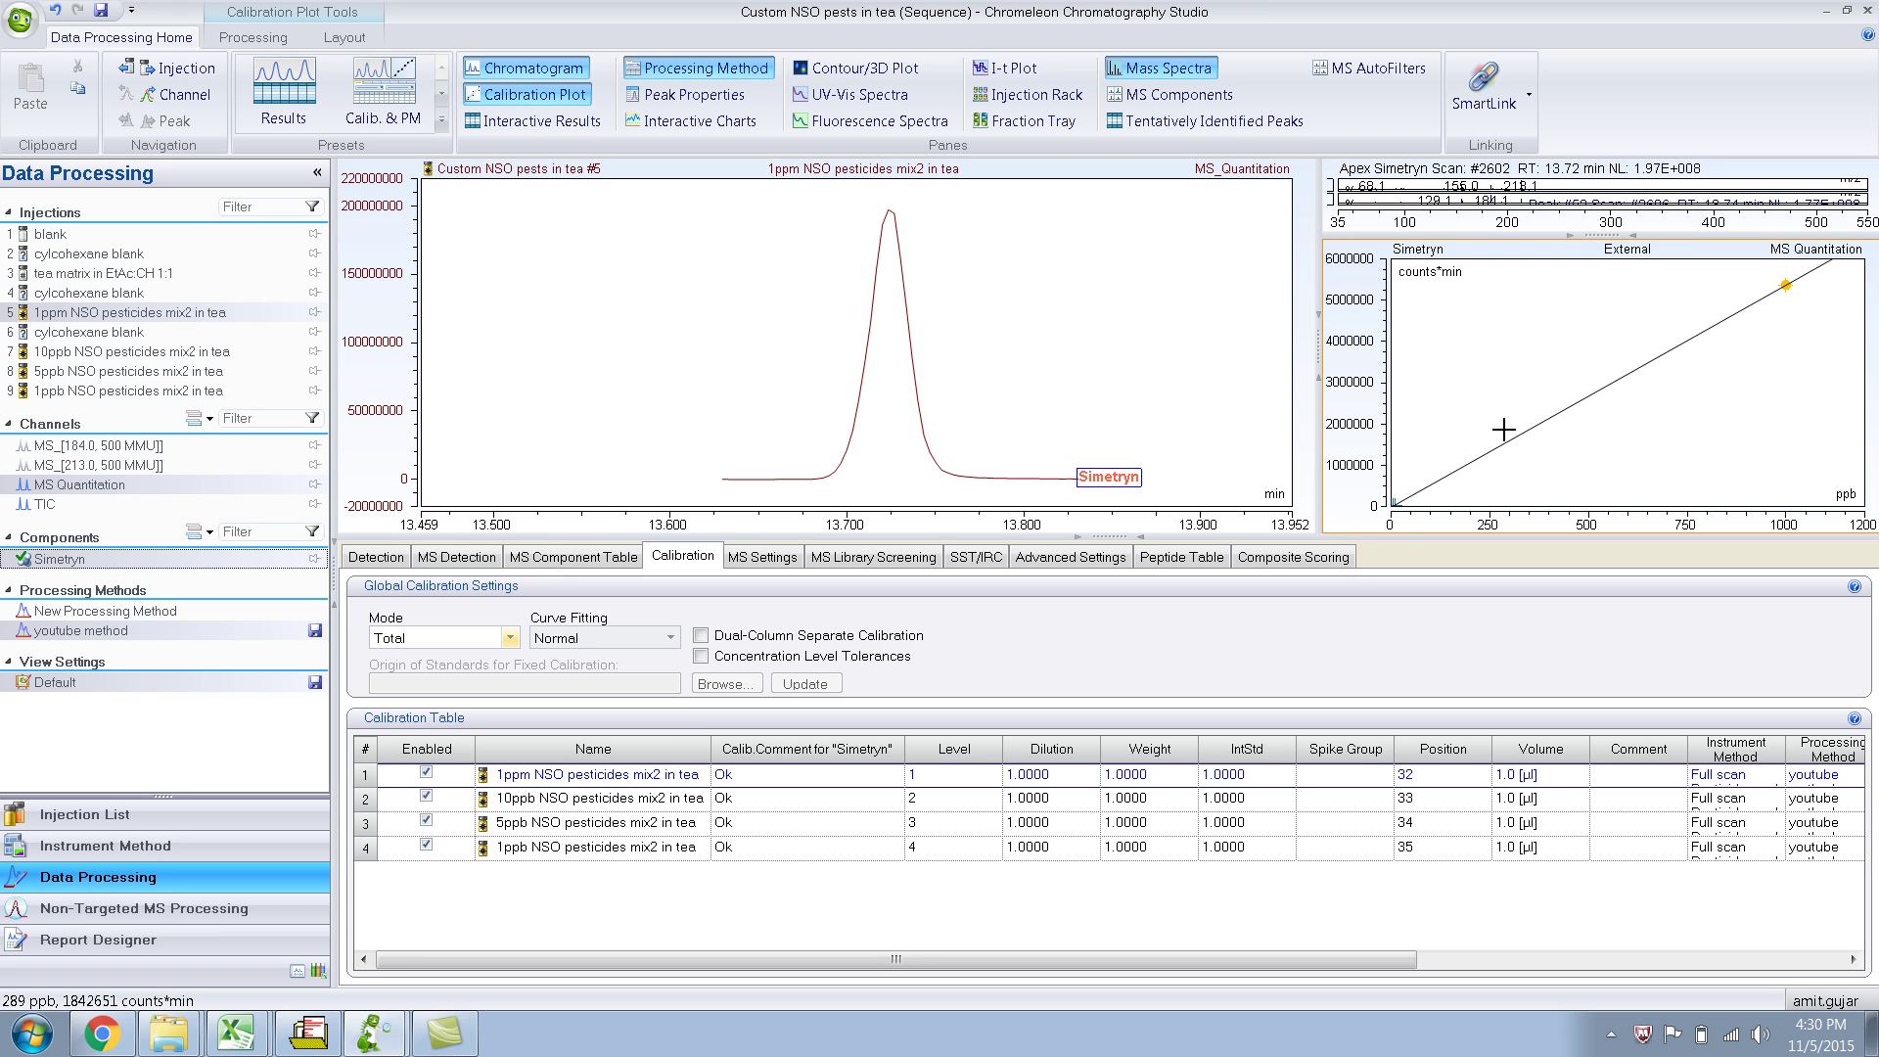
{"action": "left_click", "coordinate": [673, 637]}
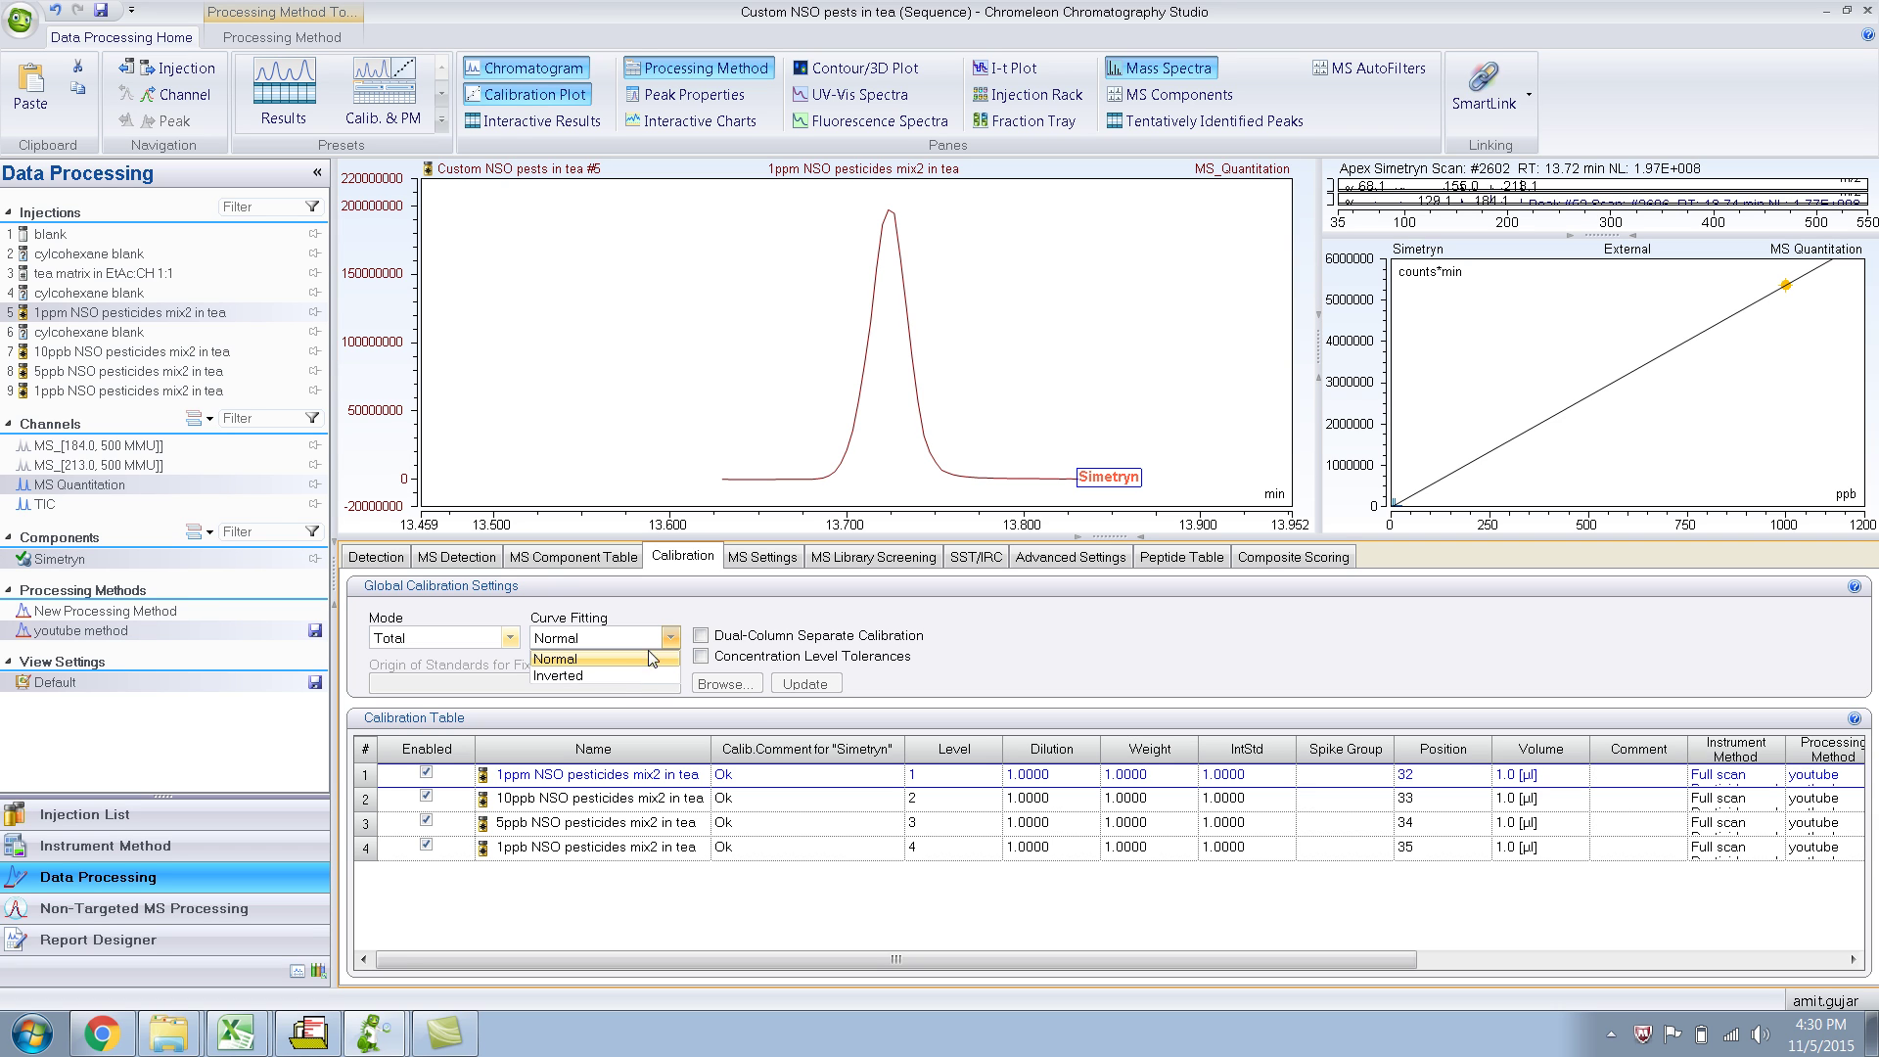
{"action": "left_click", "coordinate": [607, 674]}
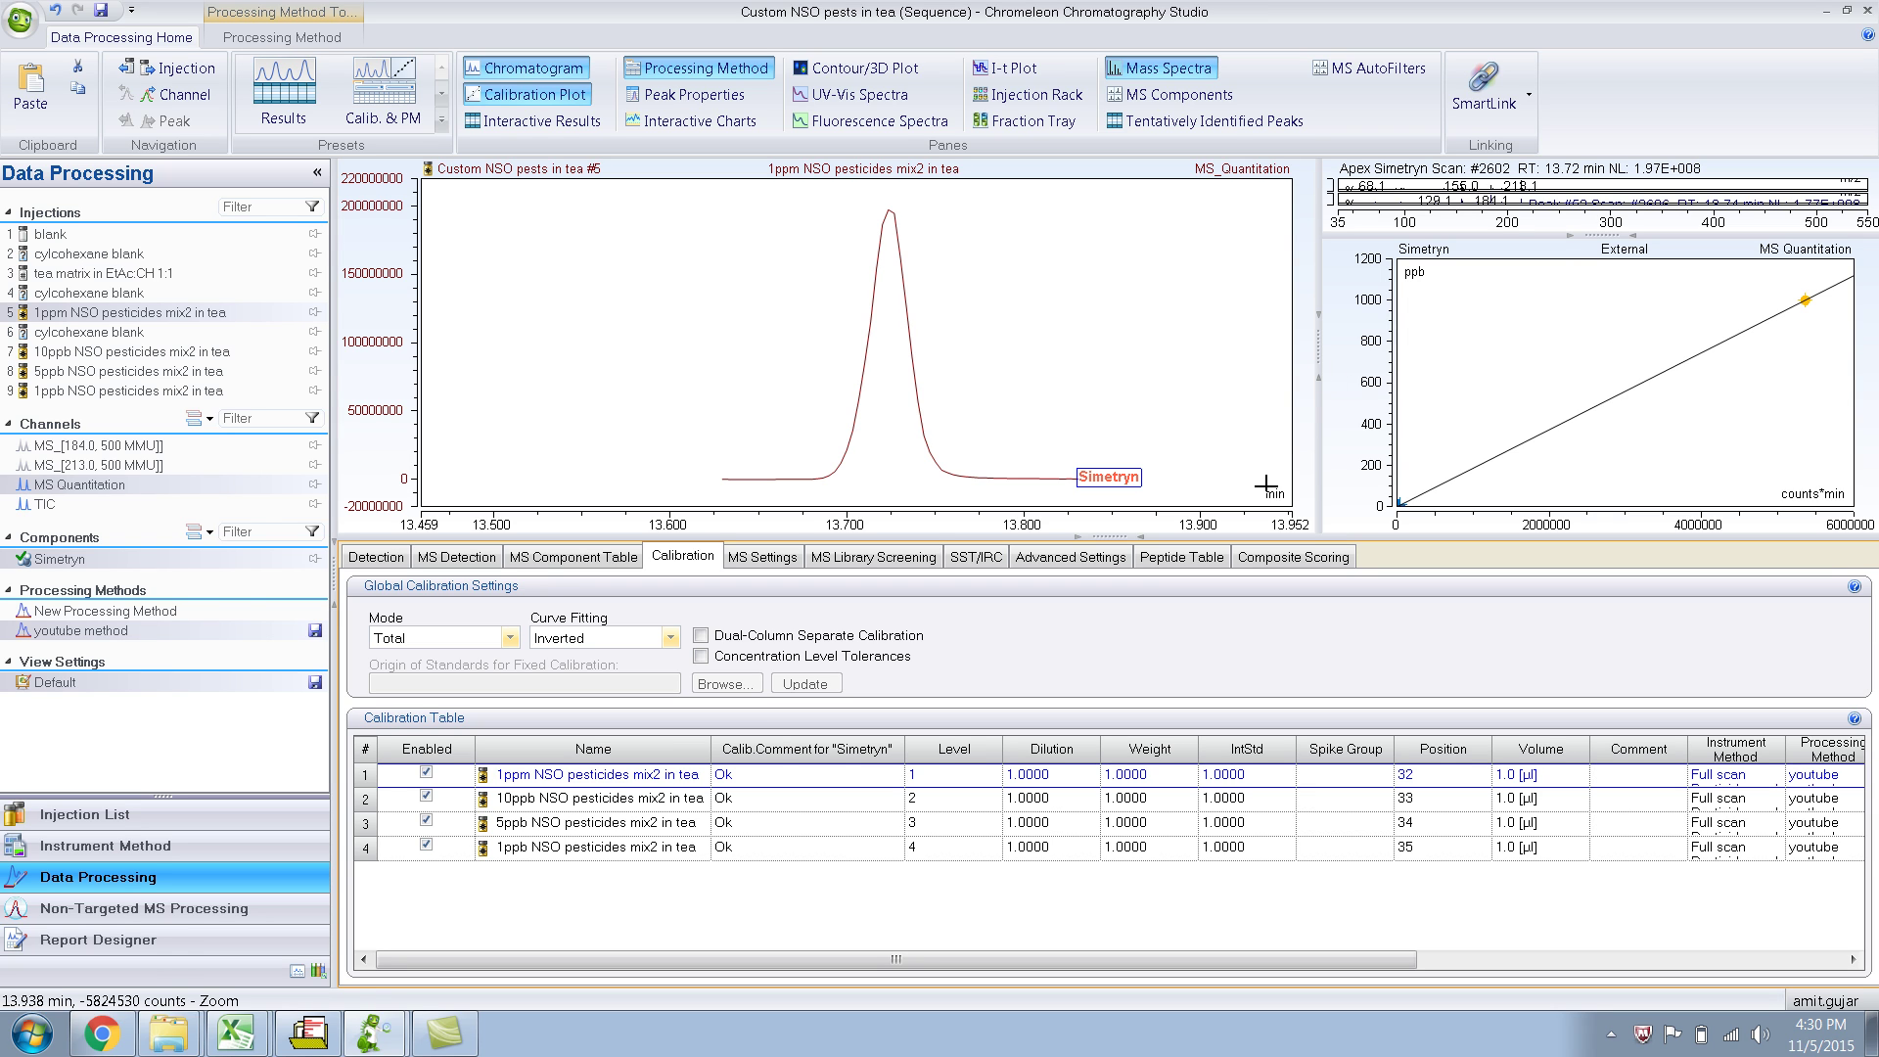
{"action": "left_click", "coordinate": [673, 644]}
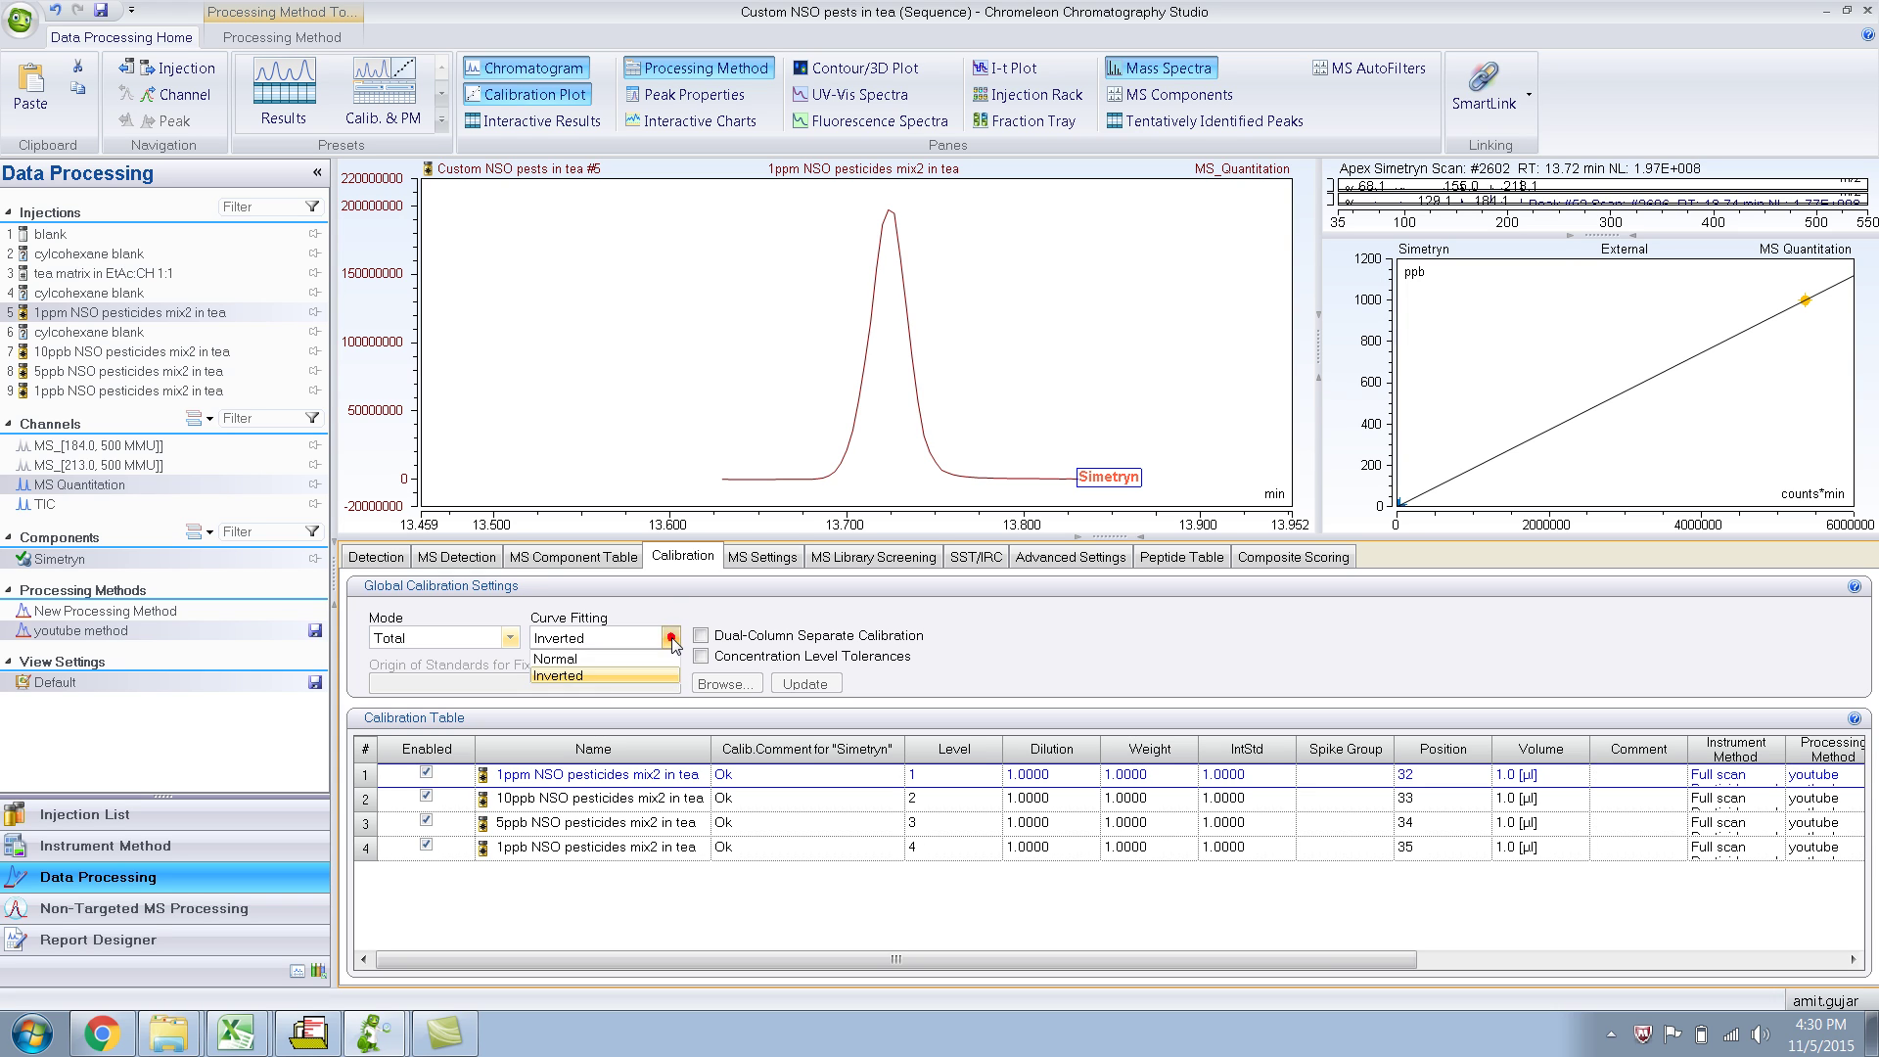
{"action": "left_click", "coordinate": [608, 660]}
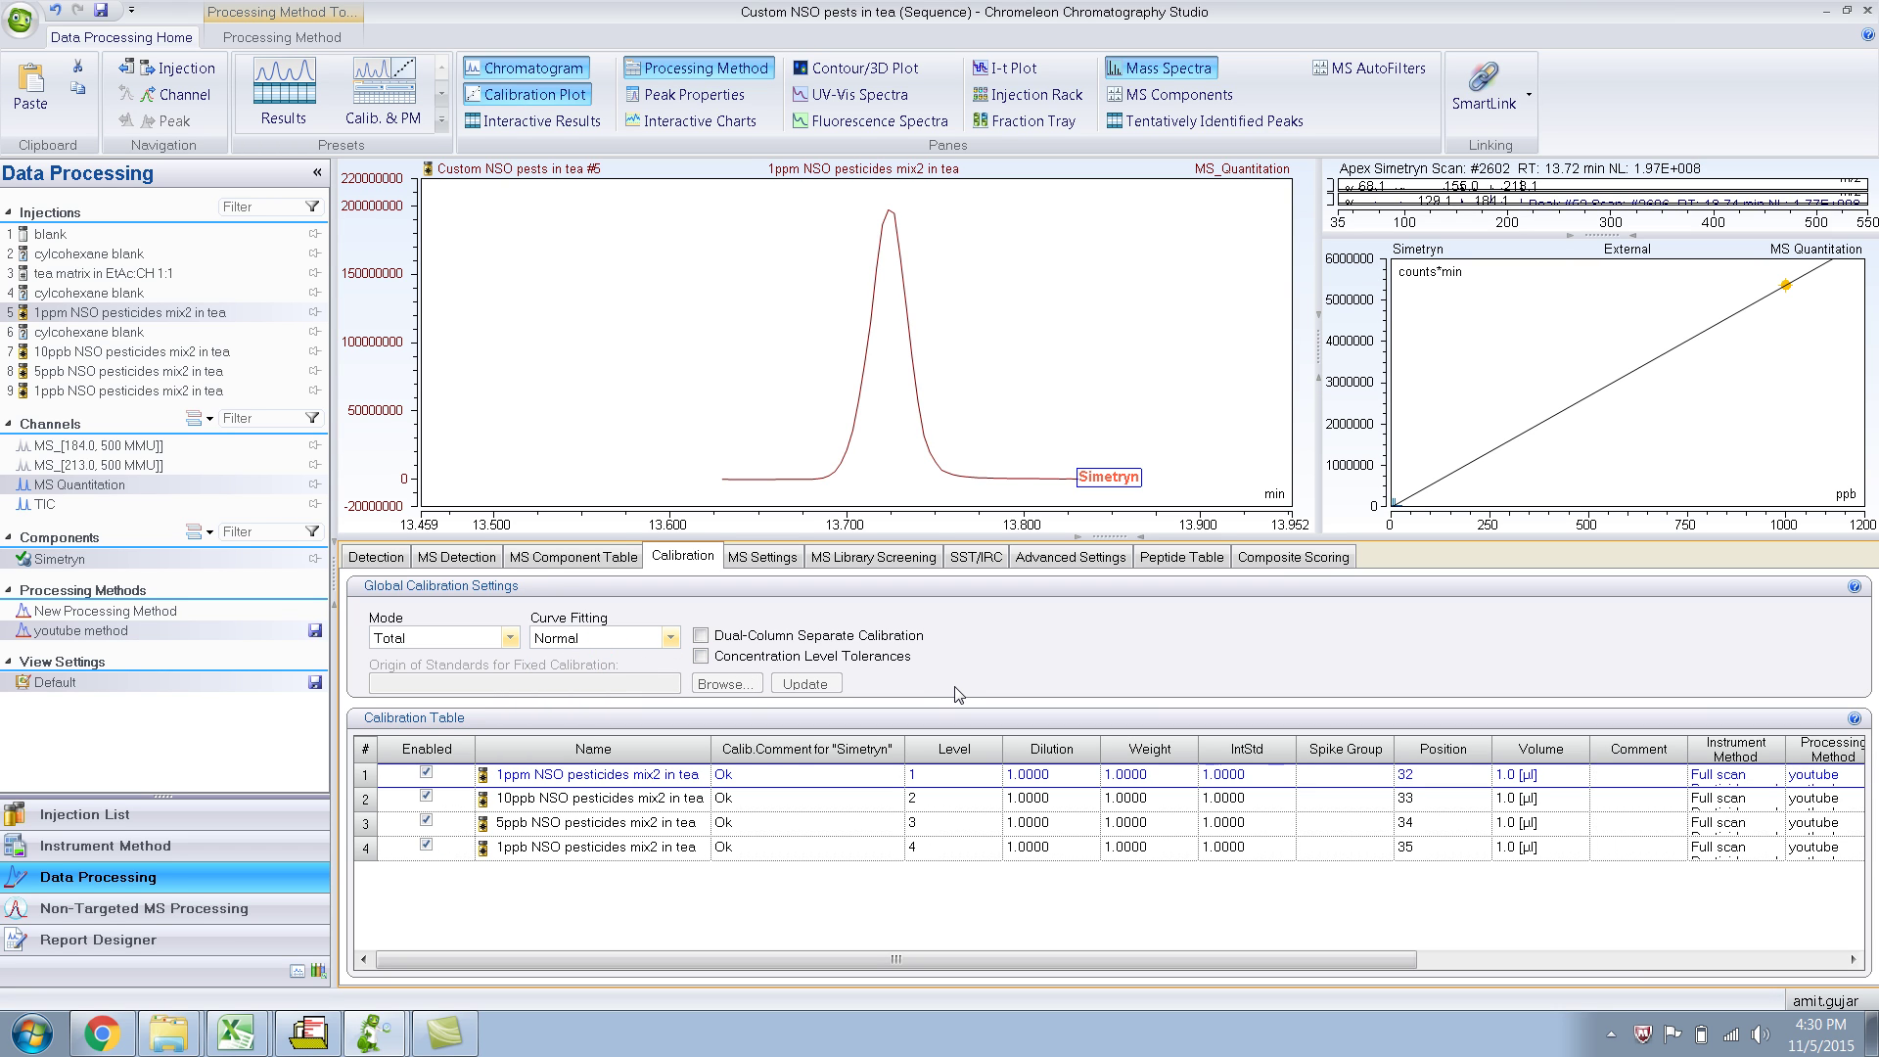
{"action": "left_click", "coordinate": [586, 557]}
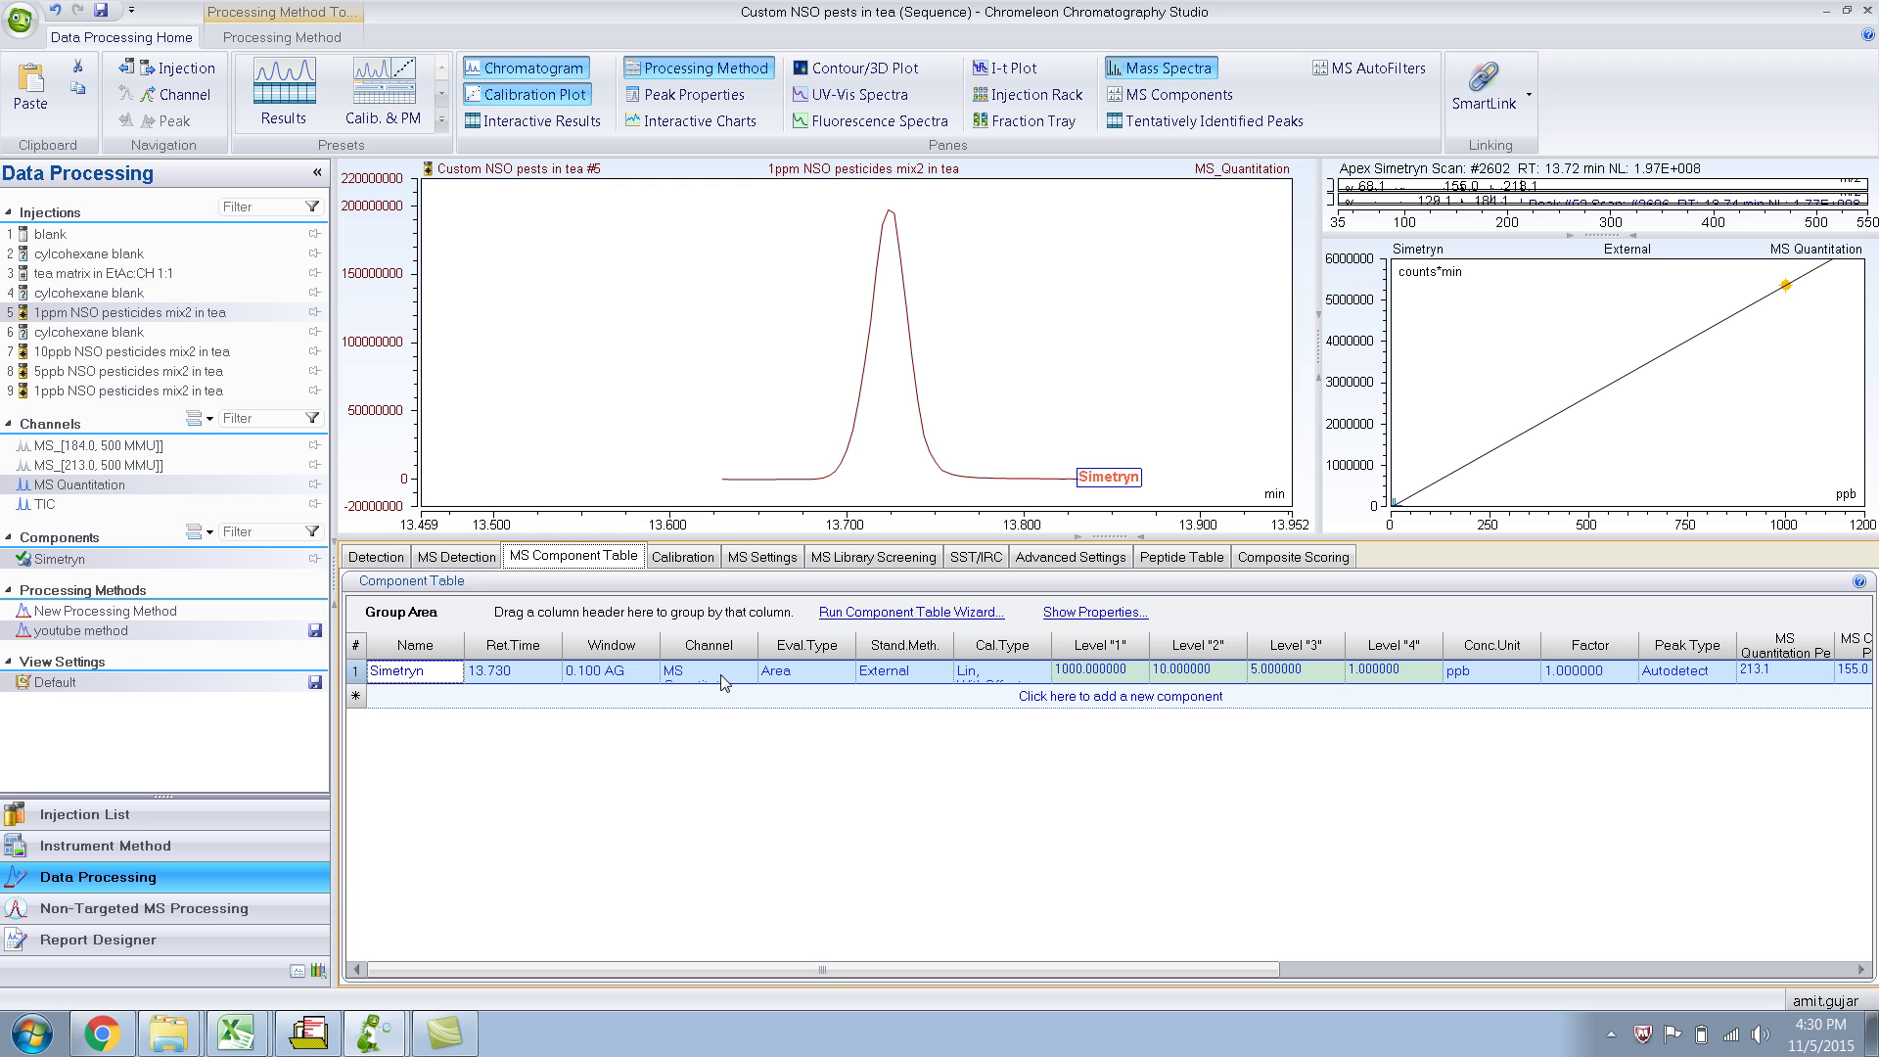
{"action": "left_click_drag", "start_coordinate": [1124, 966], "coordinate": [1817, 974]}
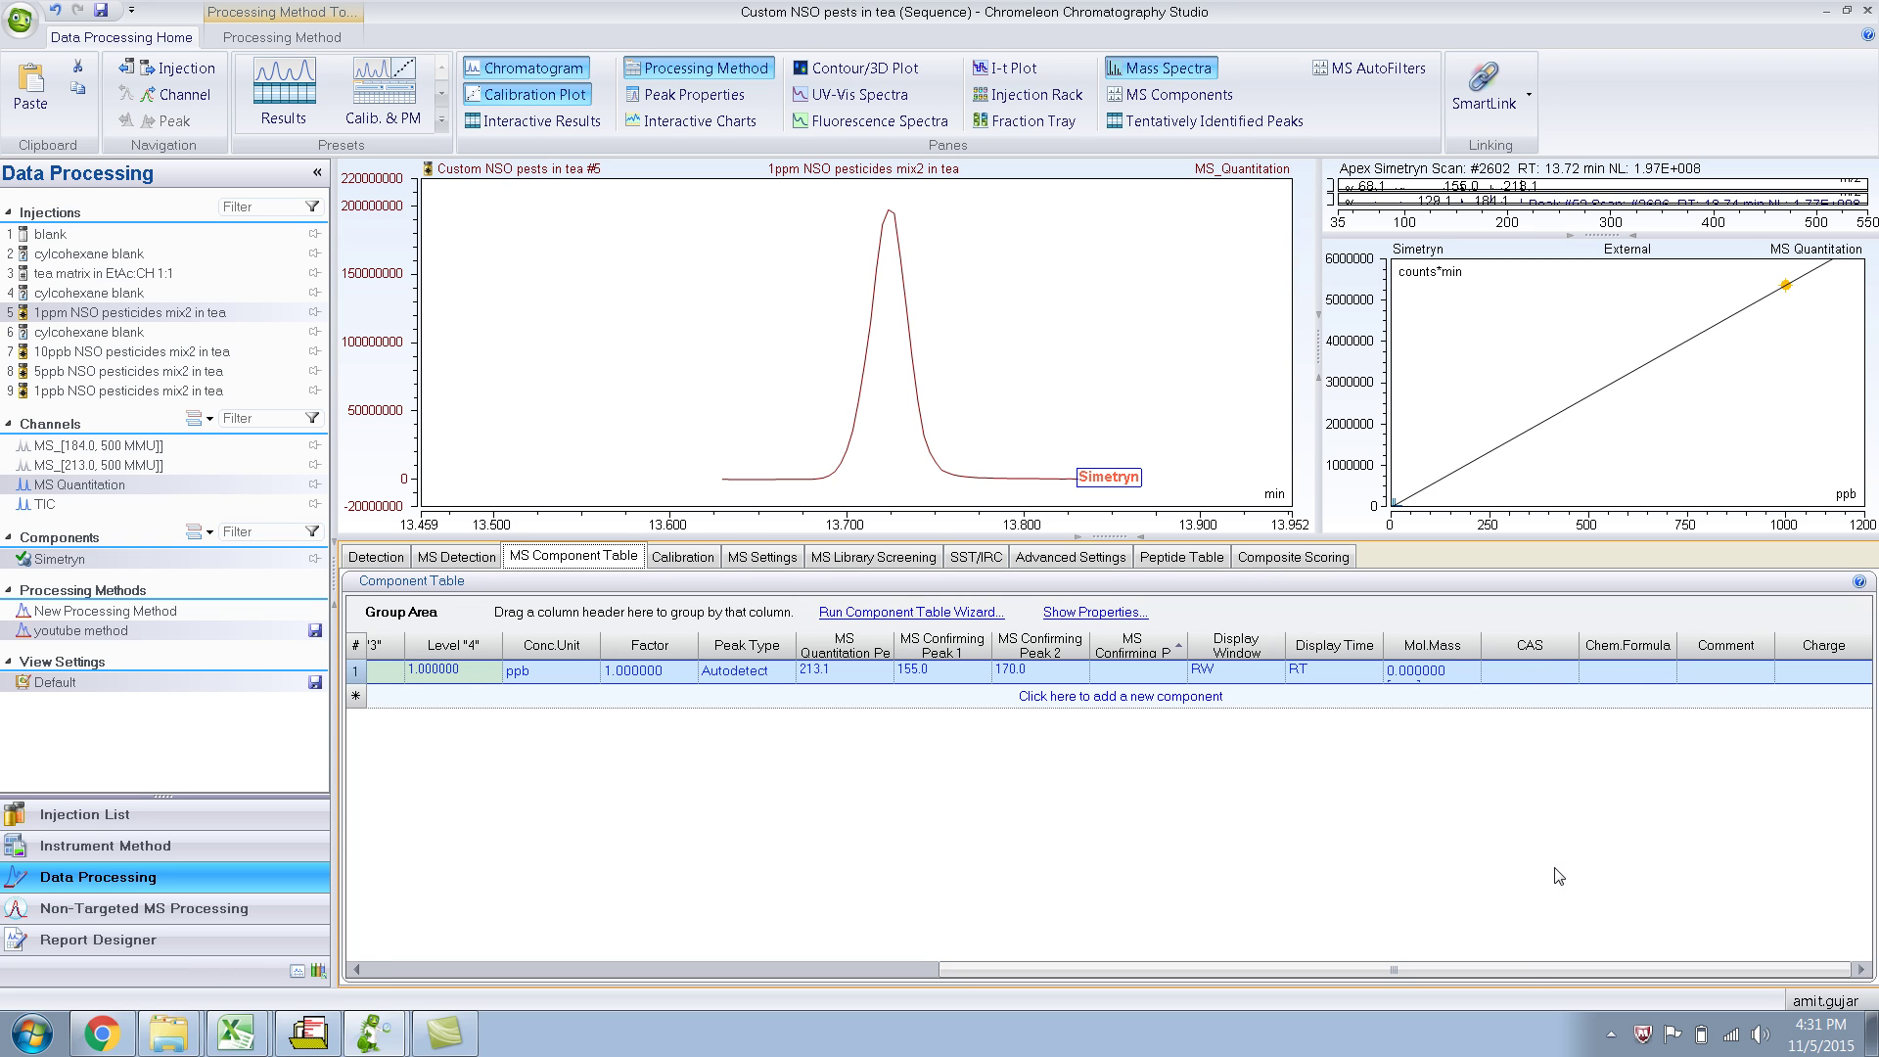
{"action": "left_click_drag", "start_coordinate": [1526, 969], "coordinate": [880, 954]}
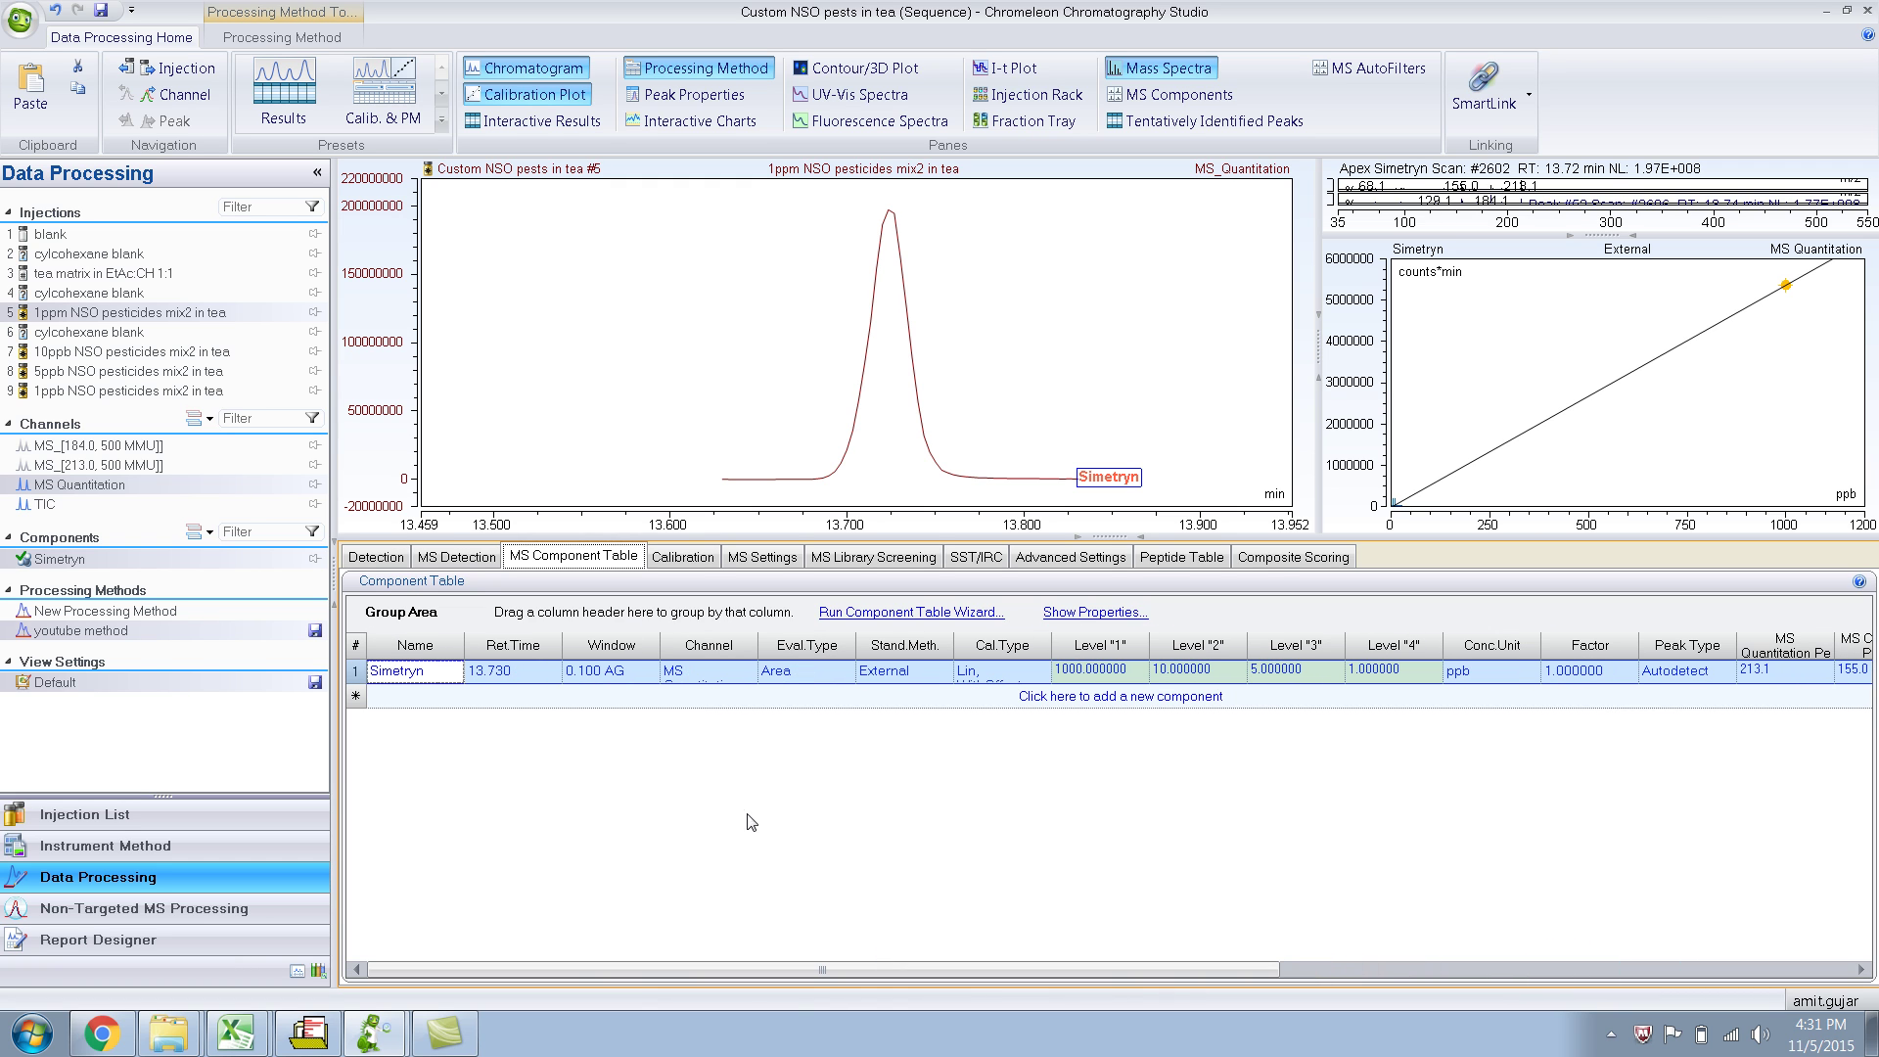
Check the MS Detection algorithm list, keep ICIS, and return to the MS Component Table
{"action": "left_click", "coordinate": [423, 555]}
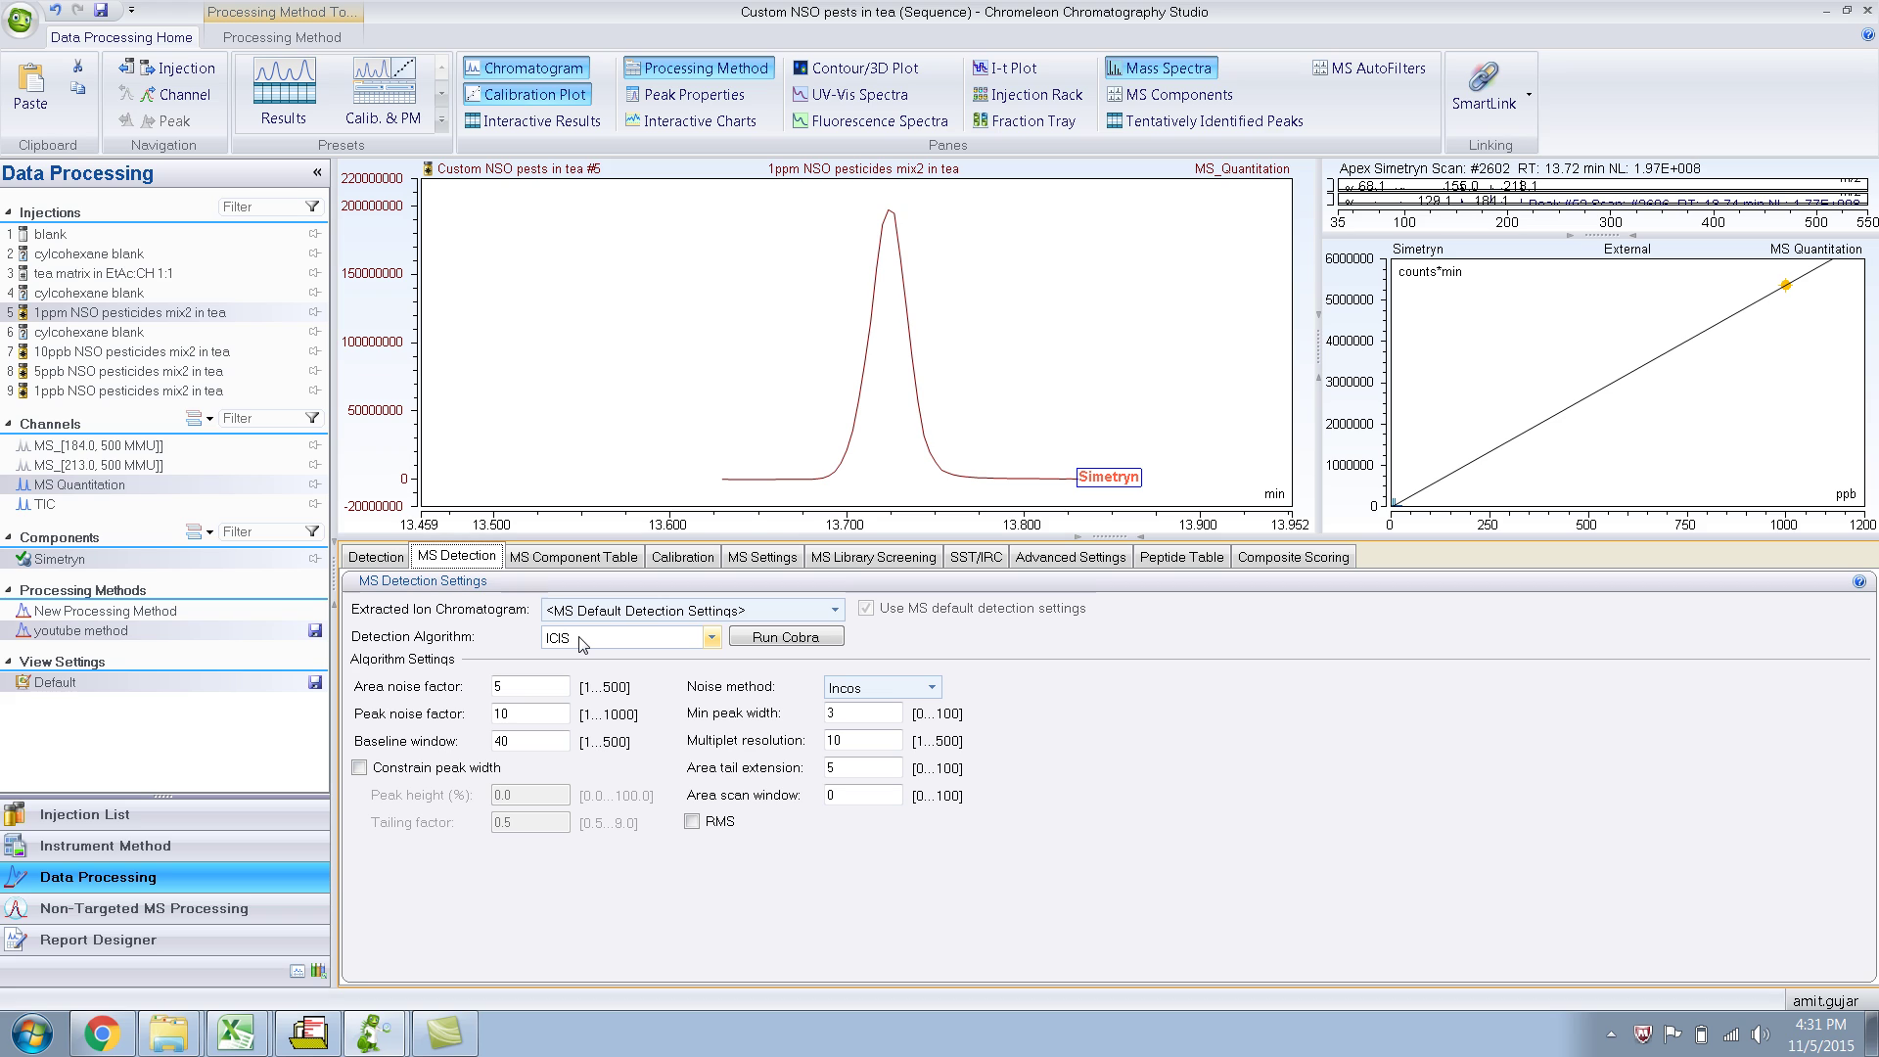
{"action": "left_click", "coordinate": [710, 638]}
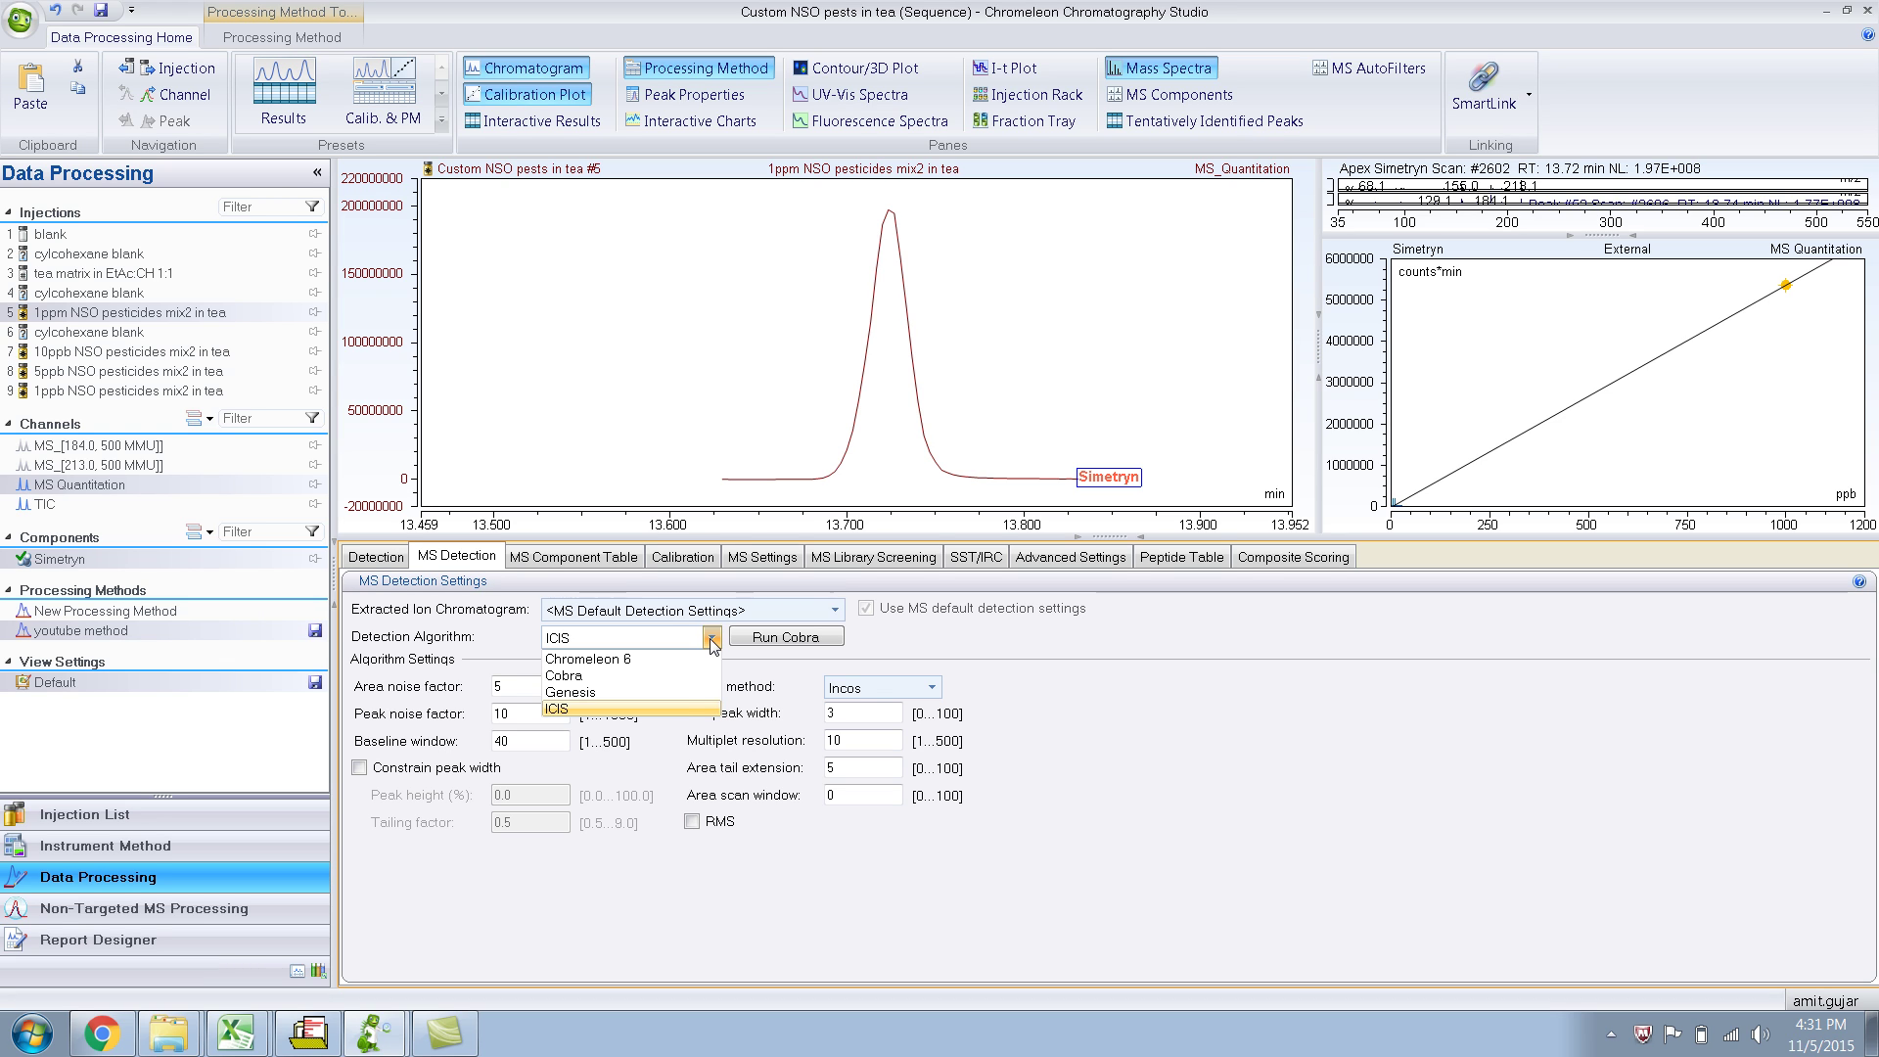
{"action": "left_click", "coordinate": [711, 639]}
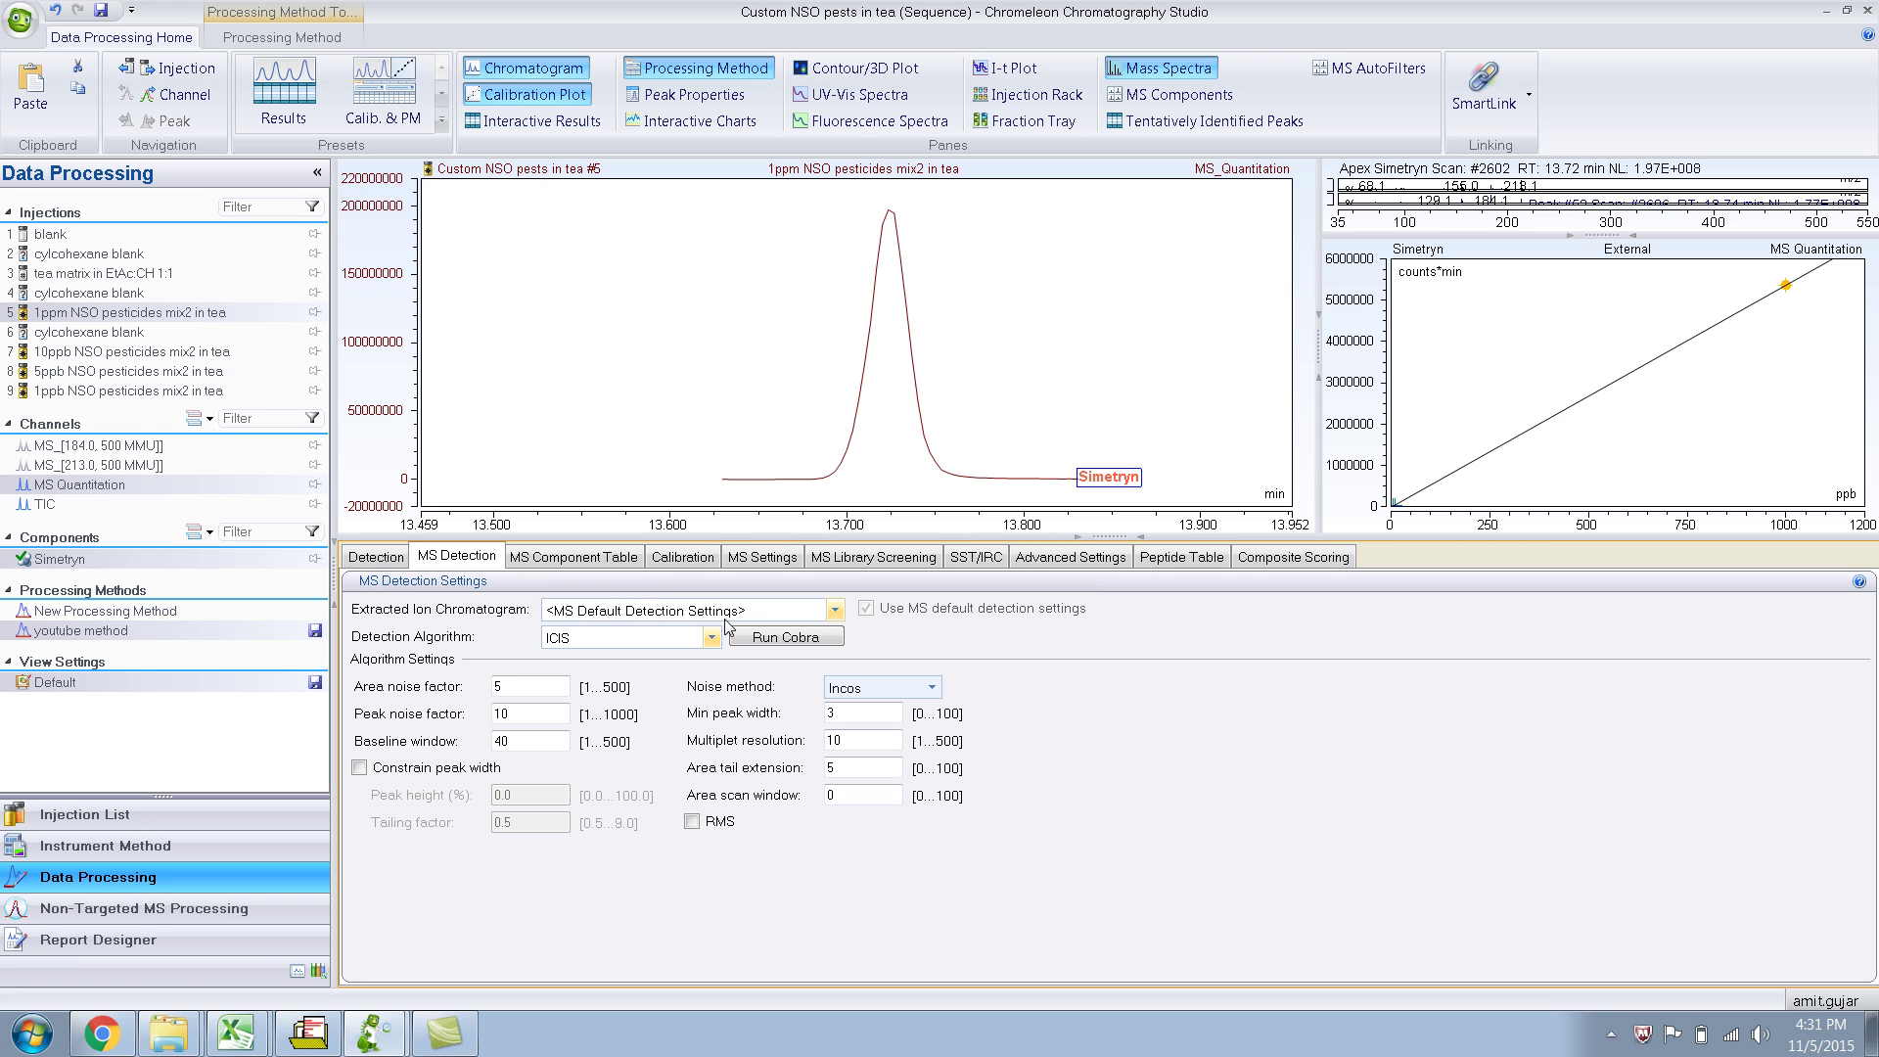
{"action": "left_click", "coordinate": [601, 559]}
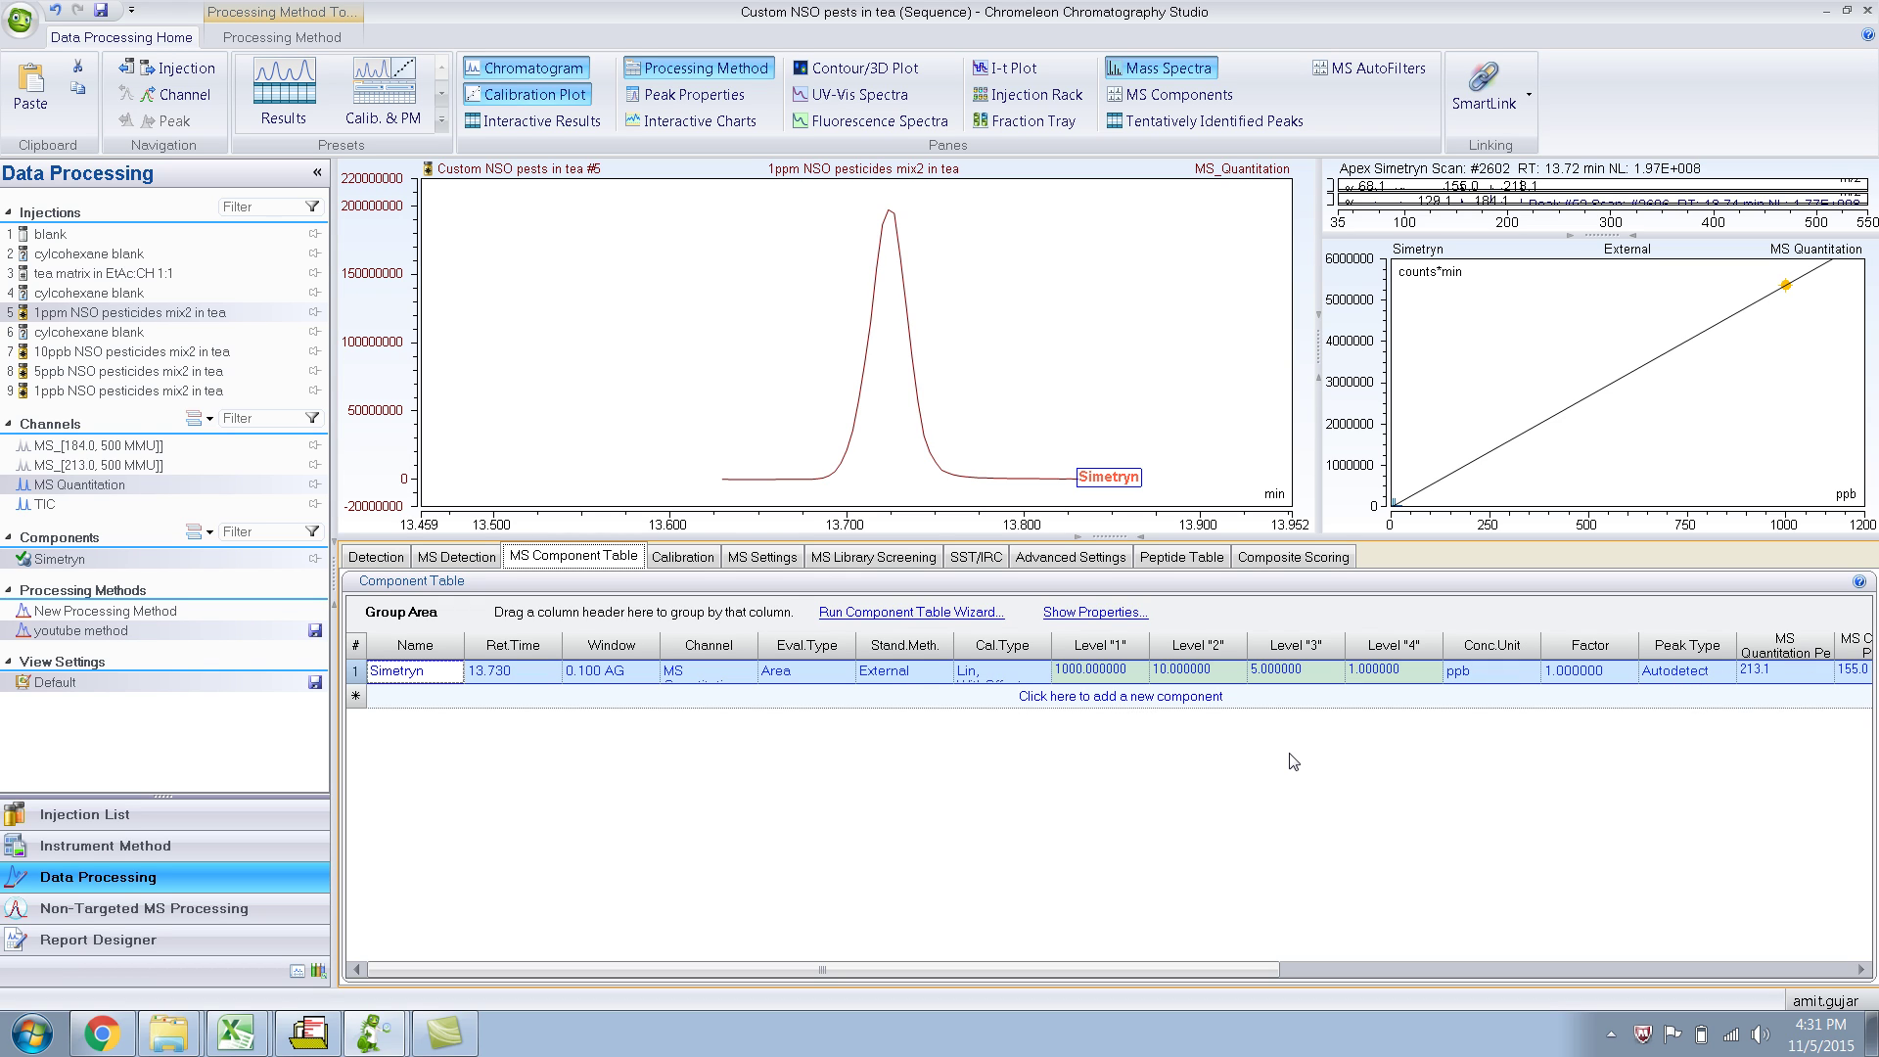
{"action": "left_click", "coordinate": [459, 557]}
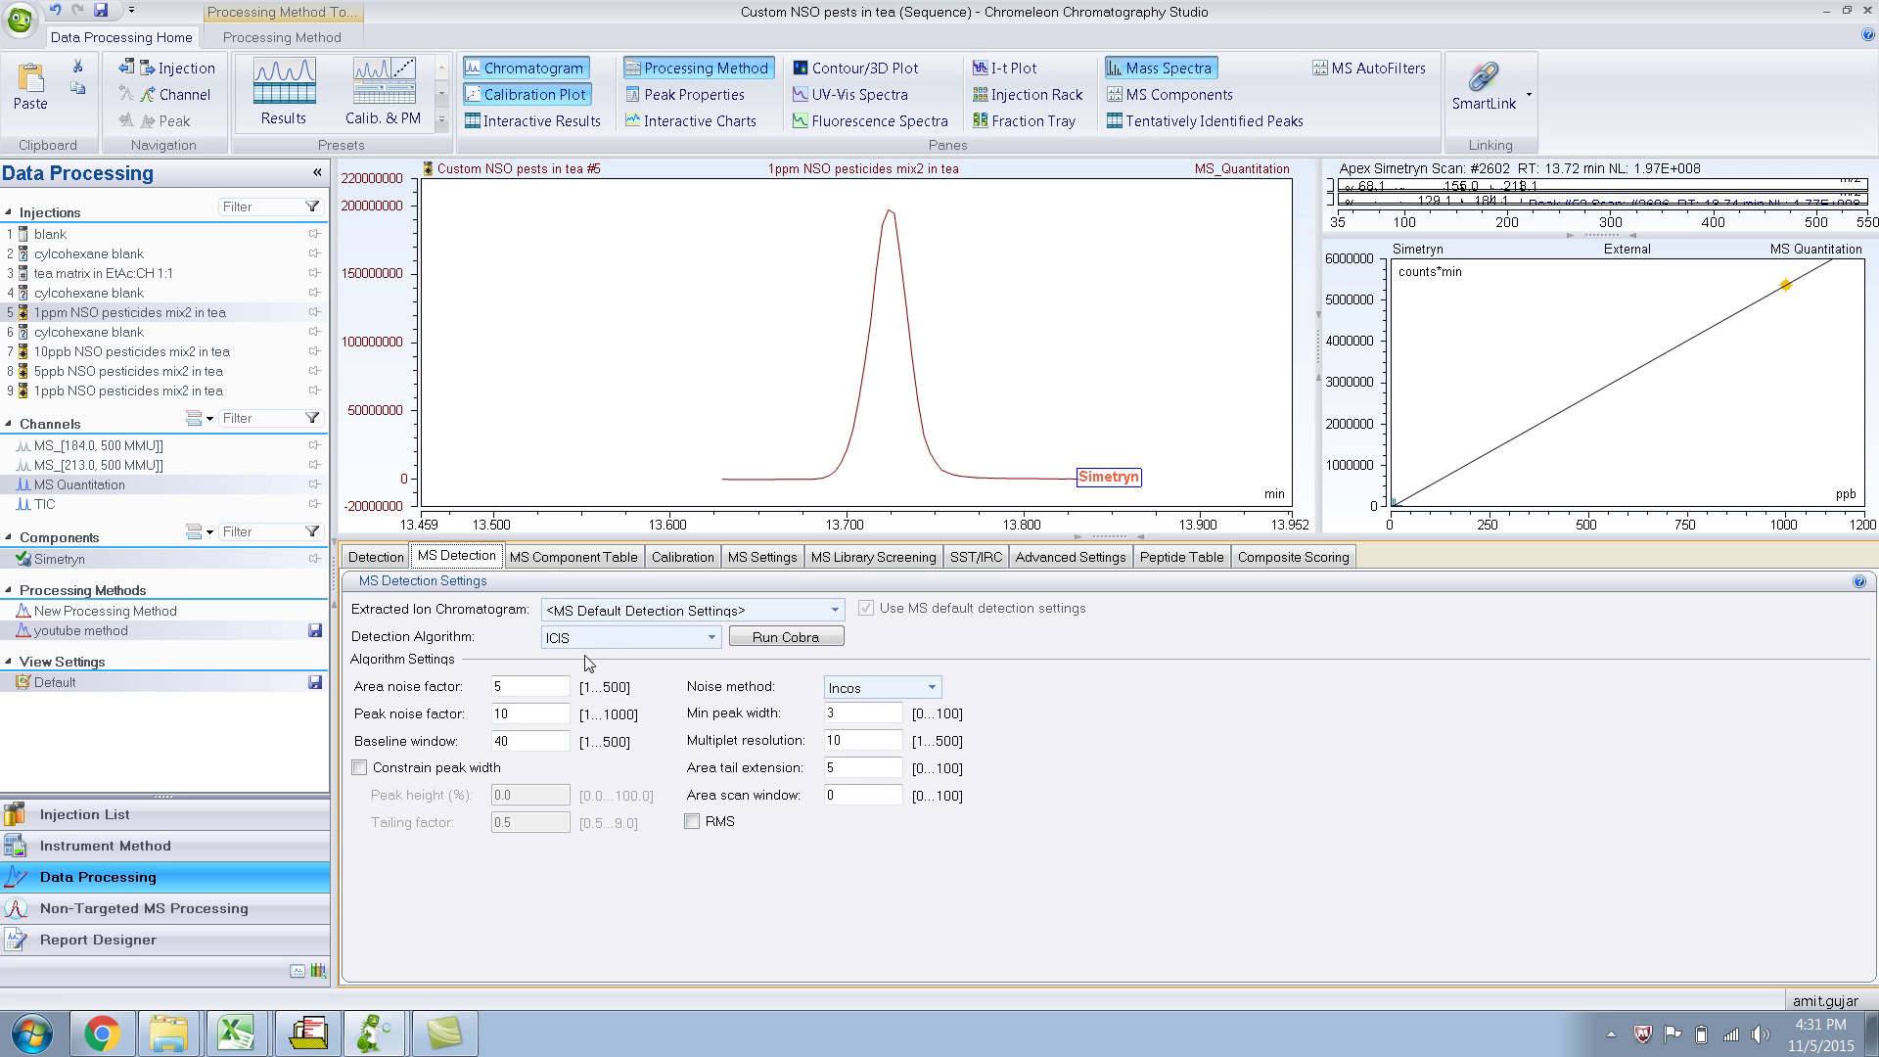
{"action": "left_click", "coordinate": [624, 562]}
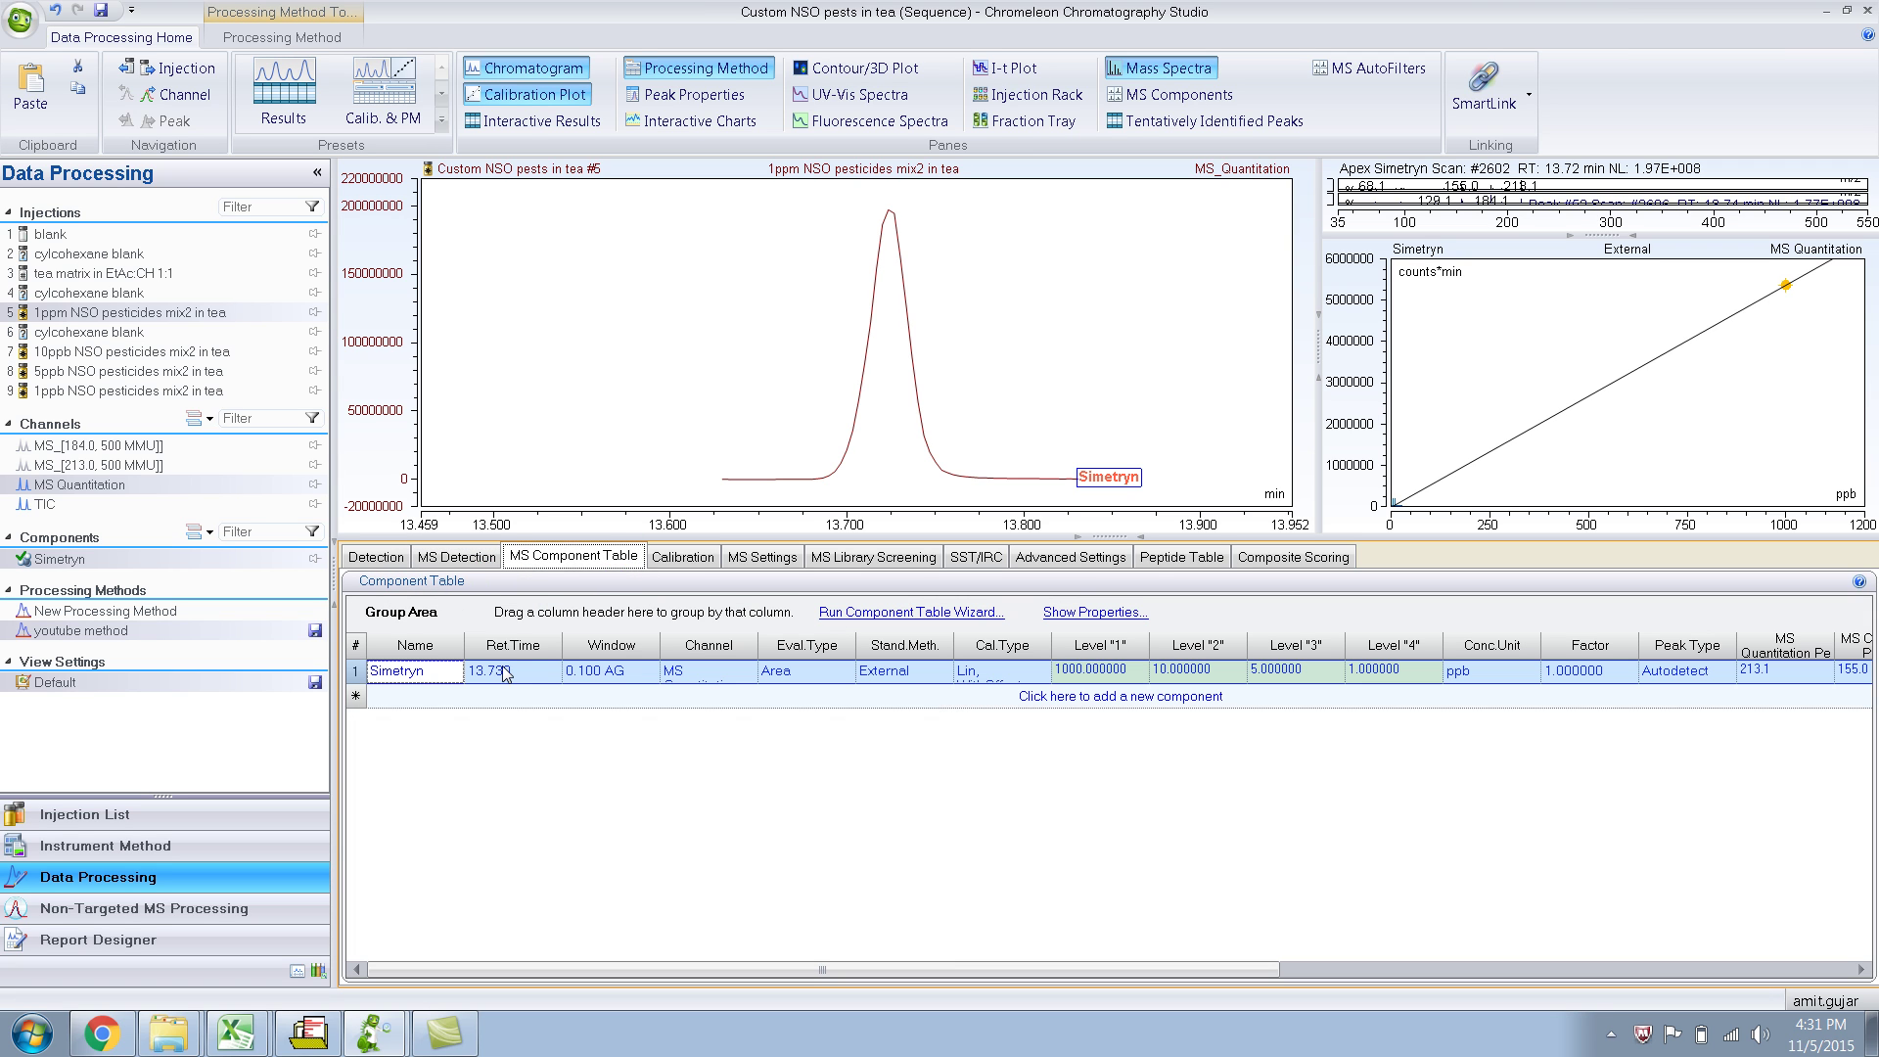
In Simetryn's Extracted Ion Chromatograms page, disable default MS detection and set the algorithm to ICIS
{"action": "double_click", "coordinate": [353, 671]}
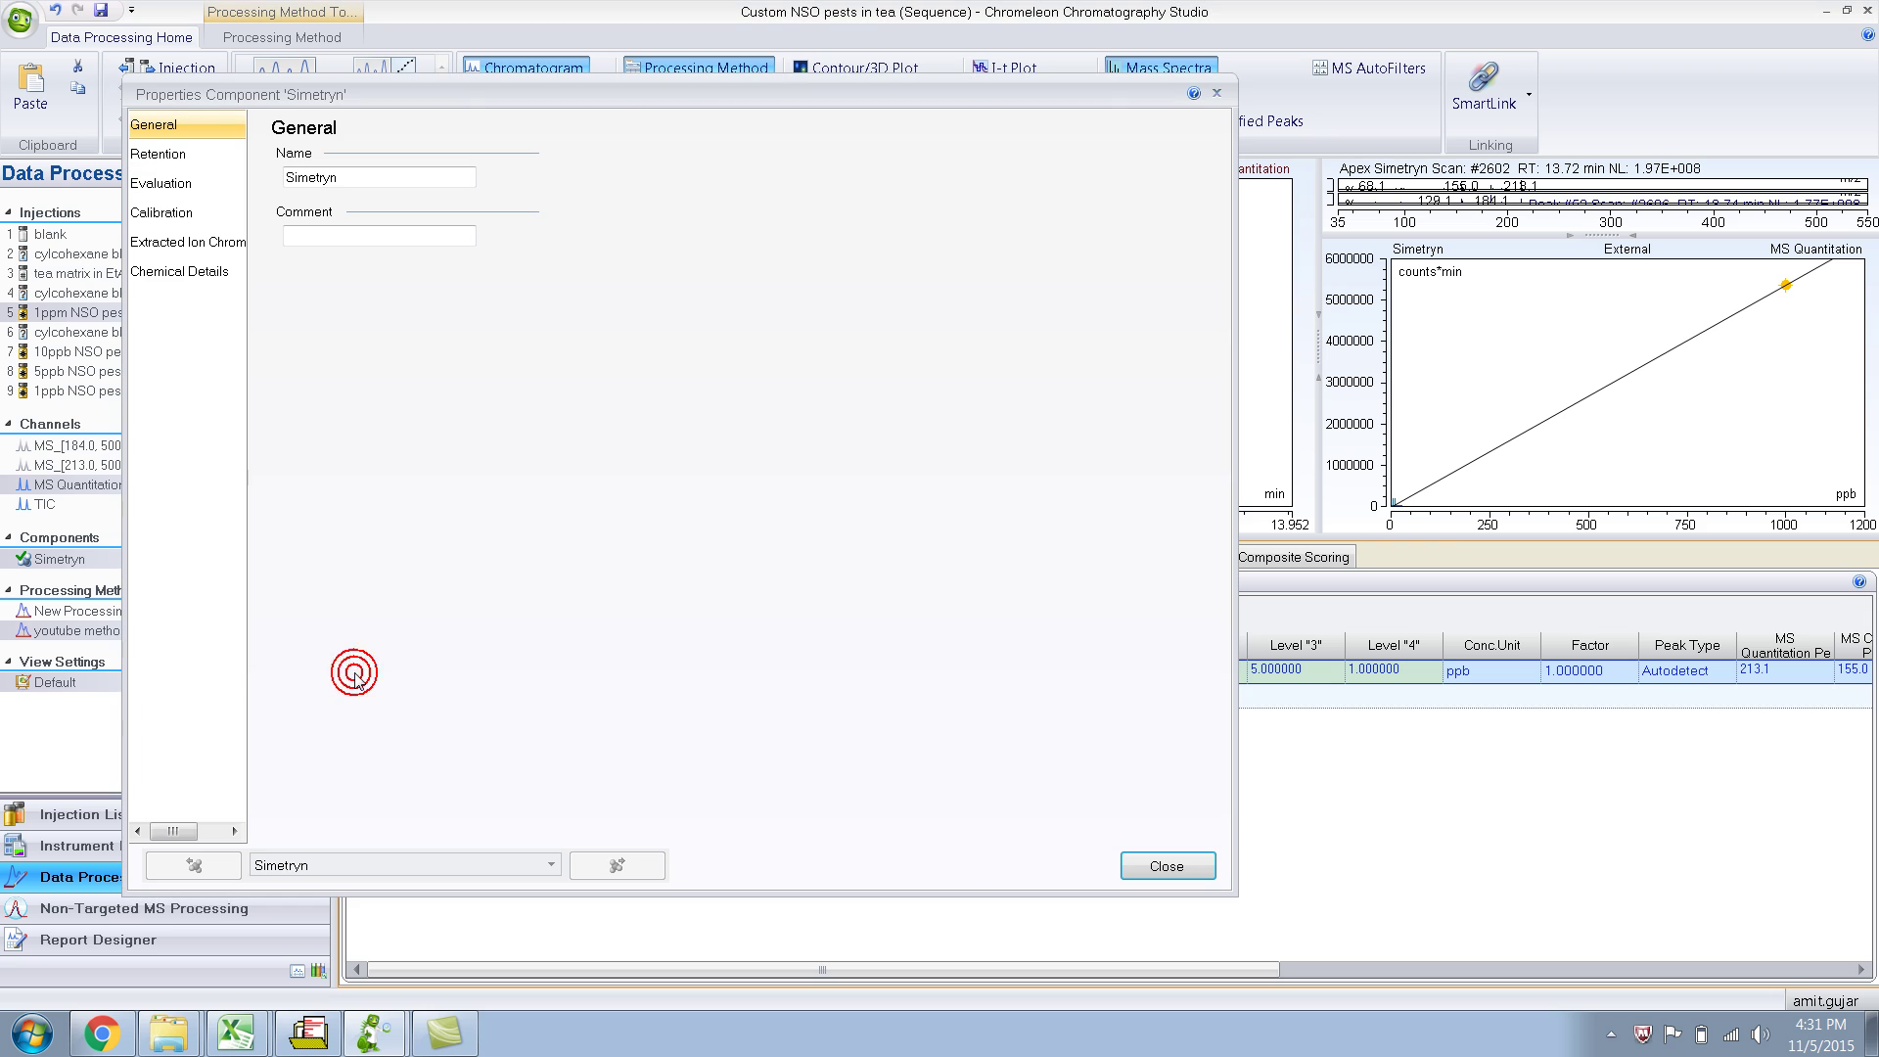
{"action": "left_click", "coordinate": [190, 243]}
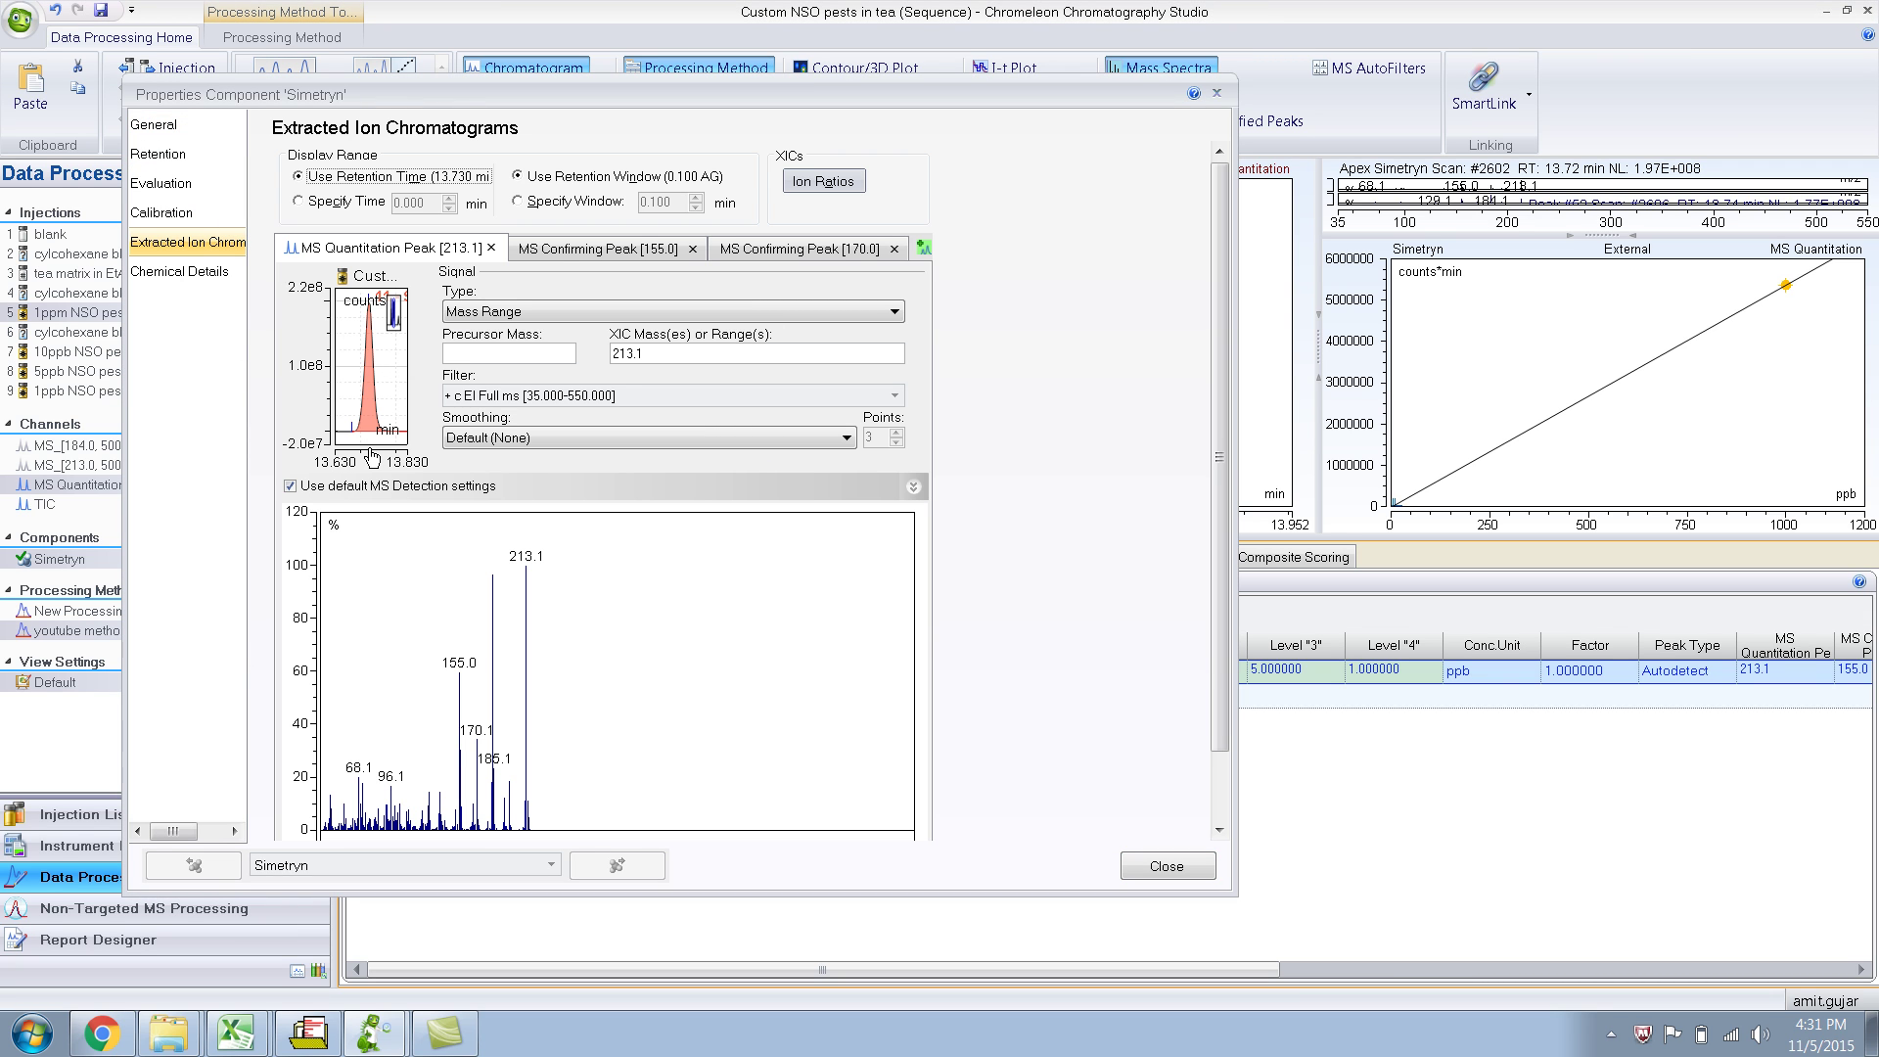
{"action": "left_click", "coordinate": [291, 486]}
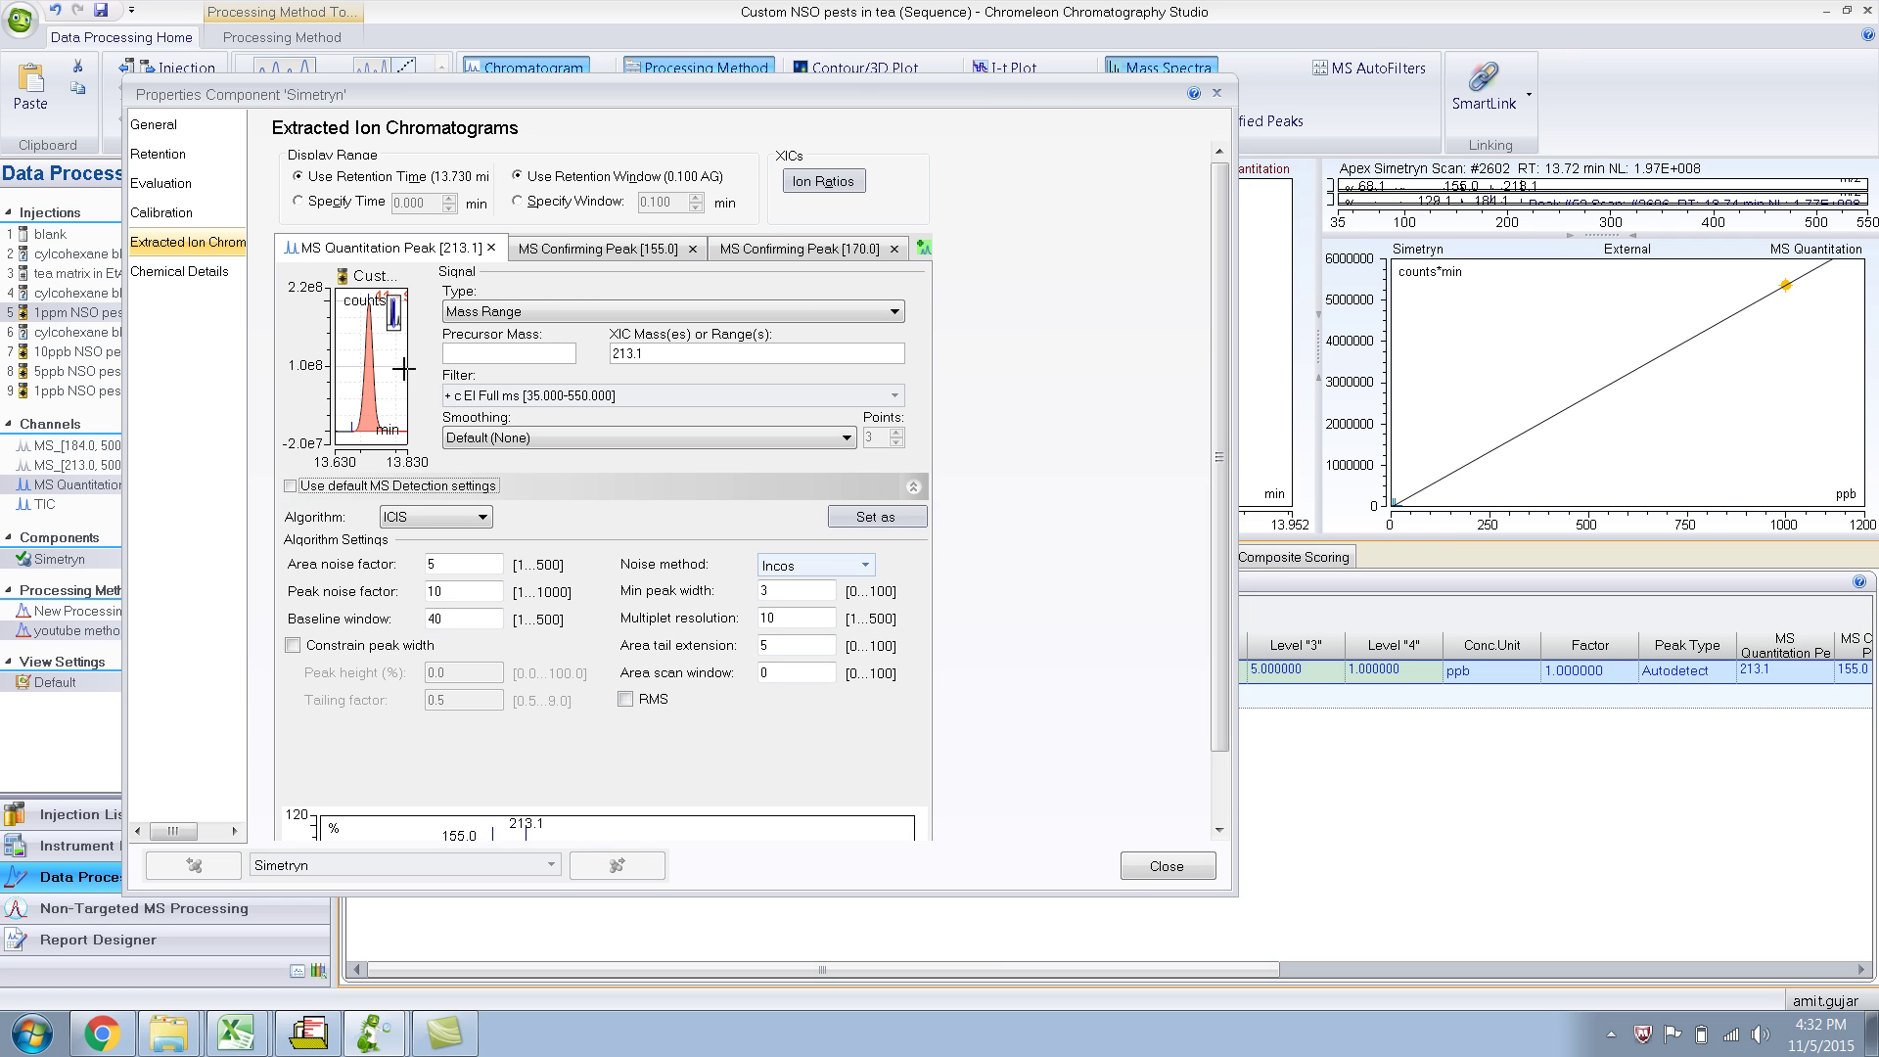
{"action": "left_click", "coordinate": [471, 517]}
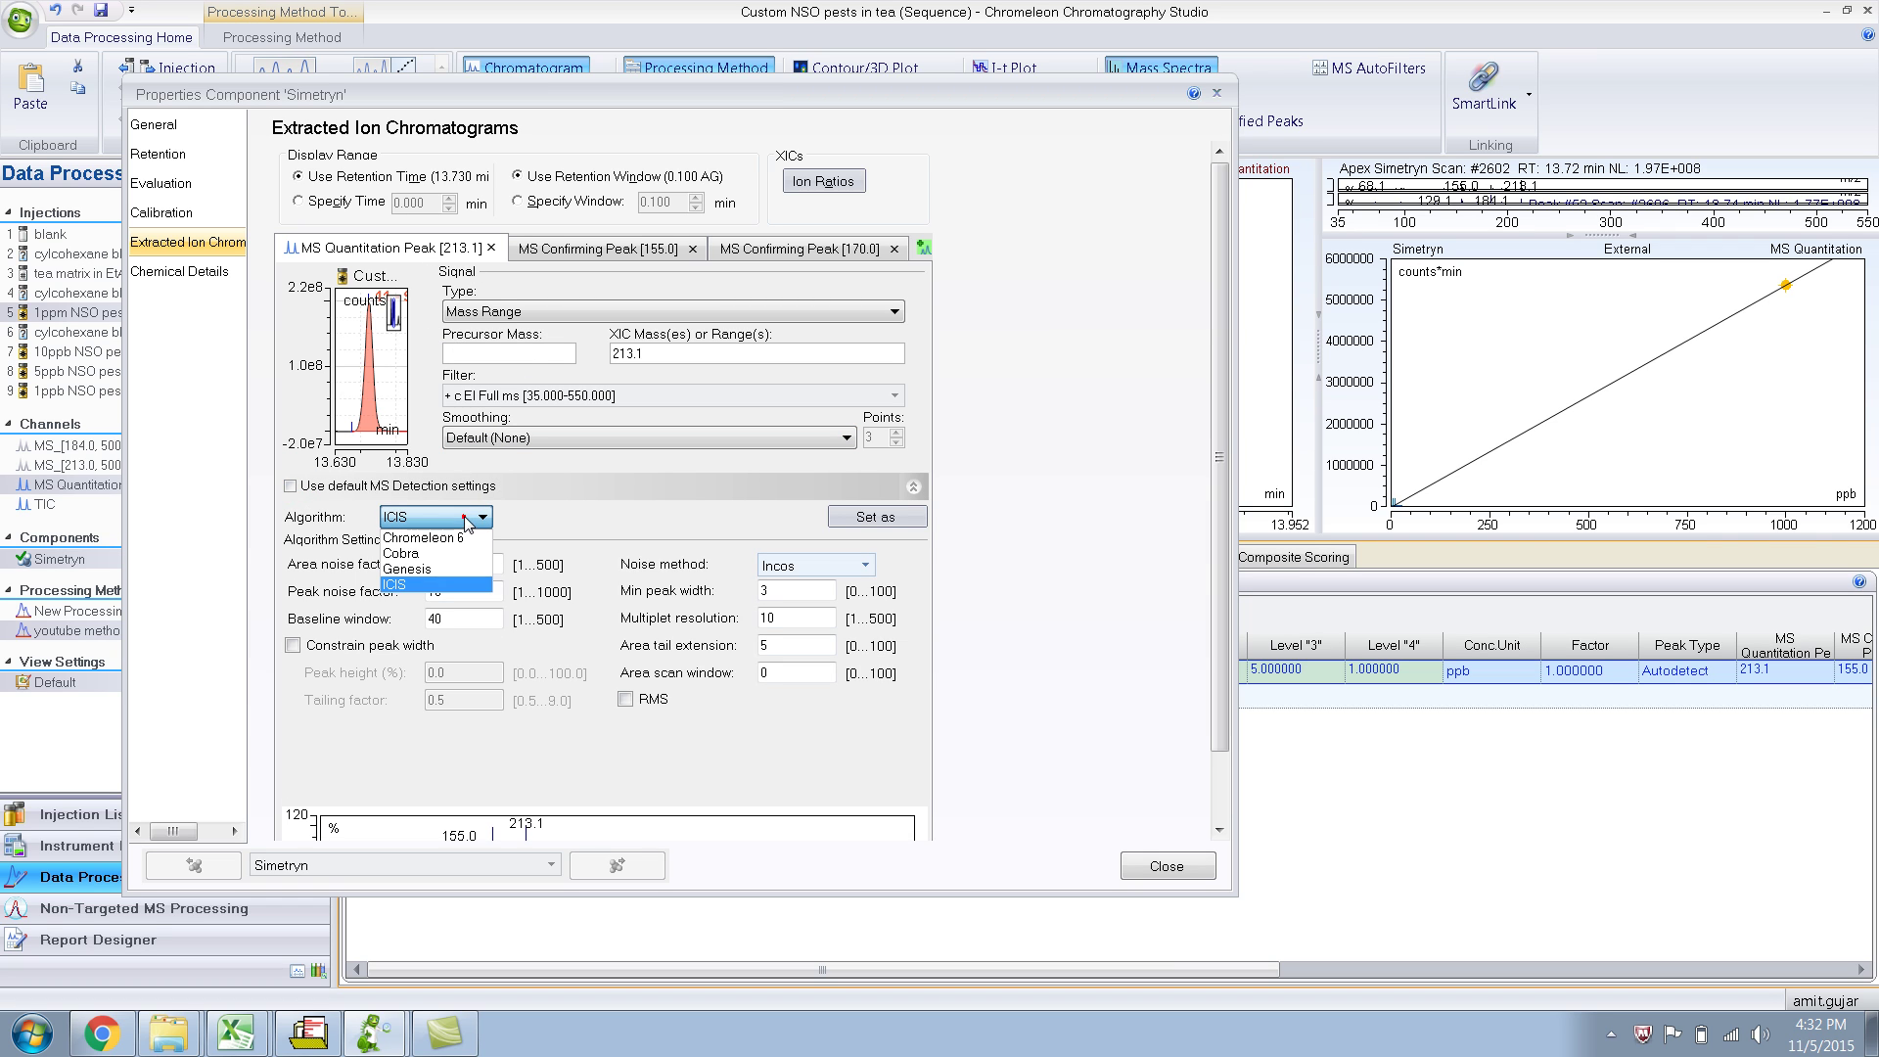
{"action": "left_click", "coordinate": [402, 570]}
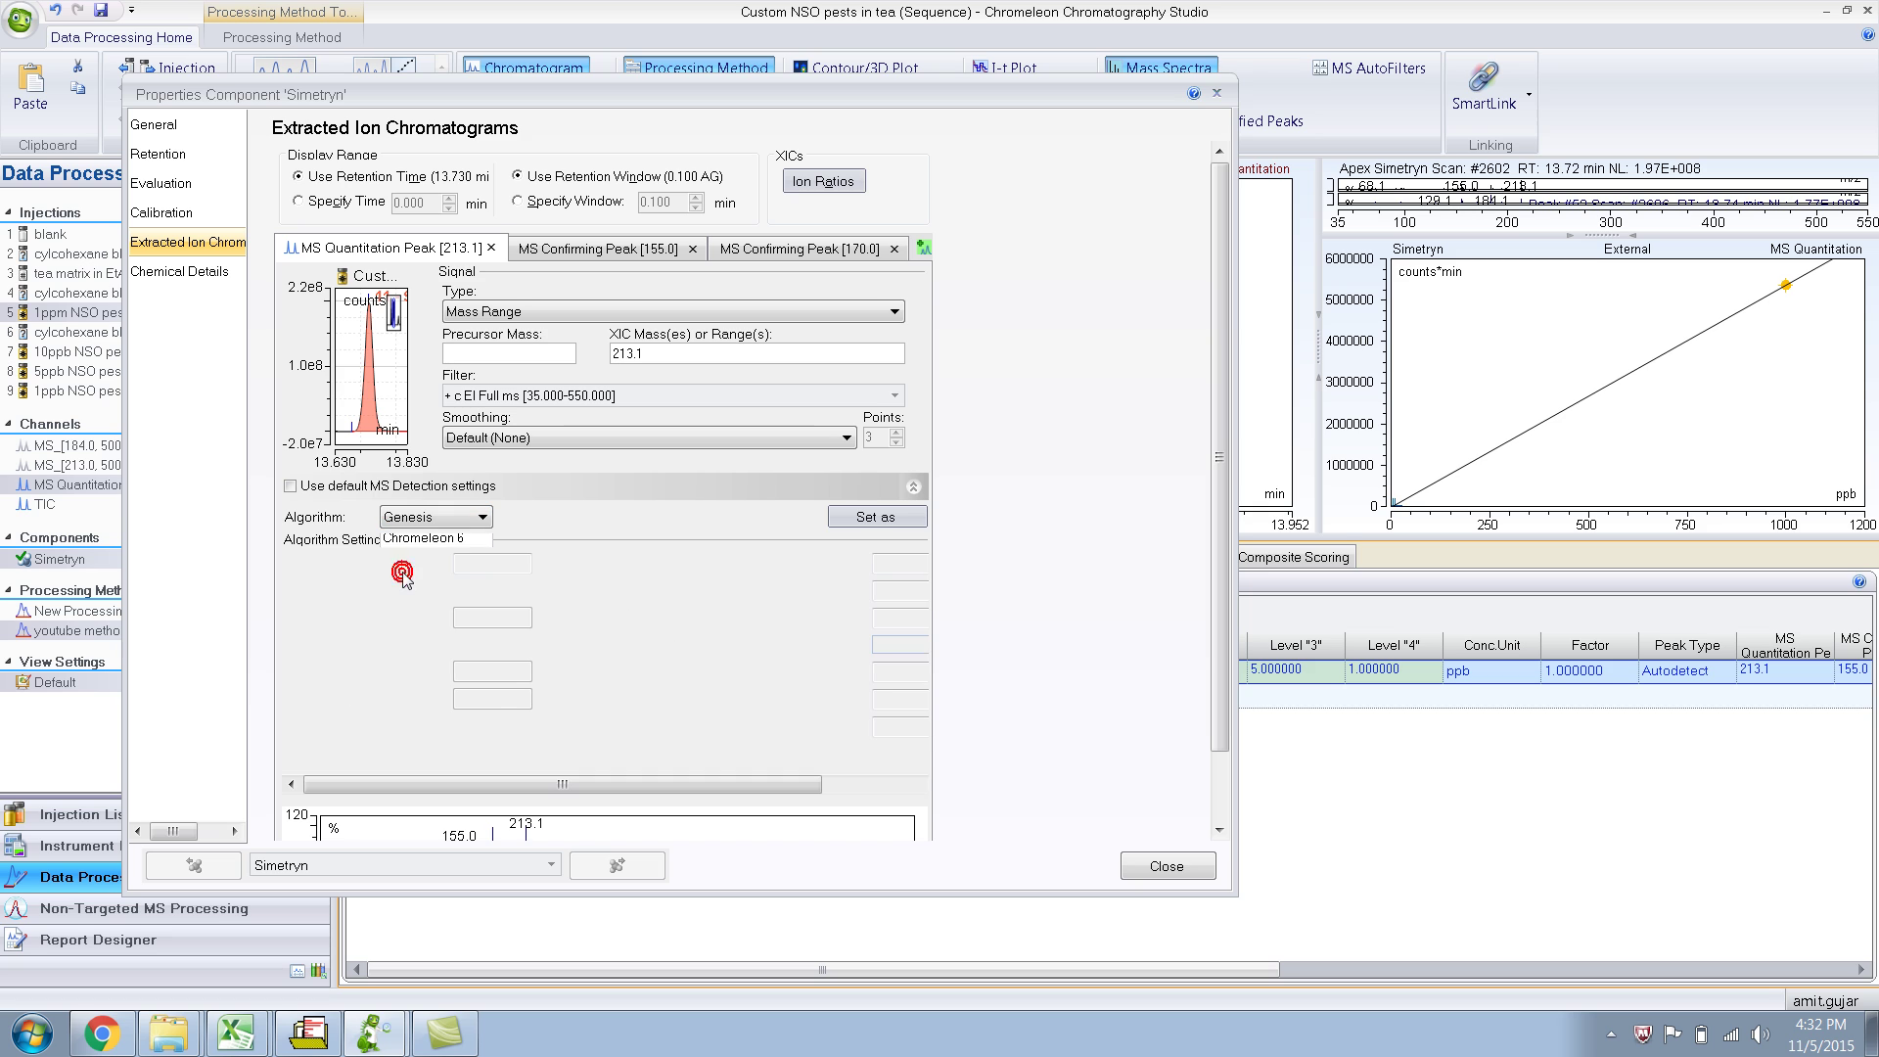
{"action": "left_click", "coordinate": [443, 519]}
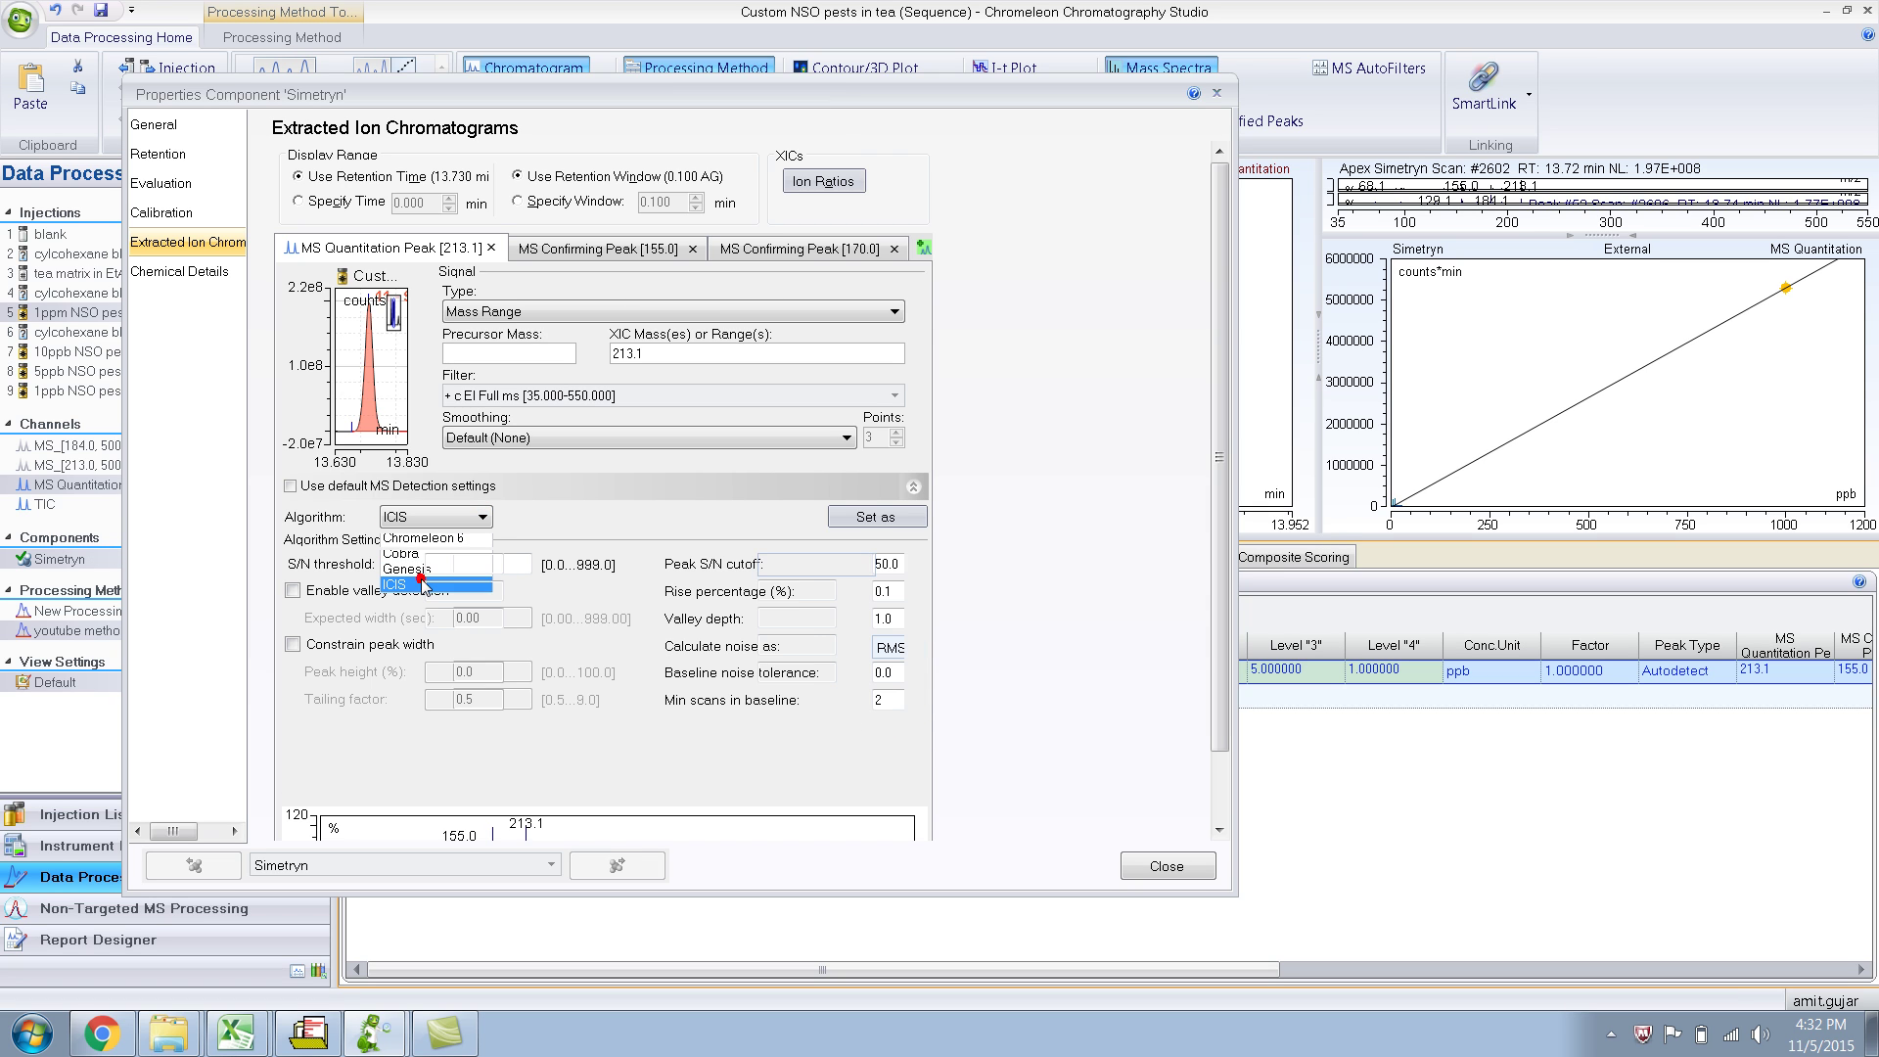
{"action": "left_click", "coordinate": [431, 584]}
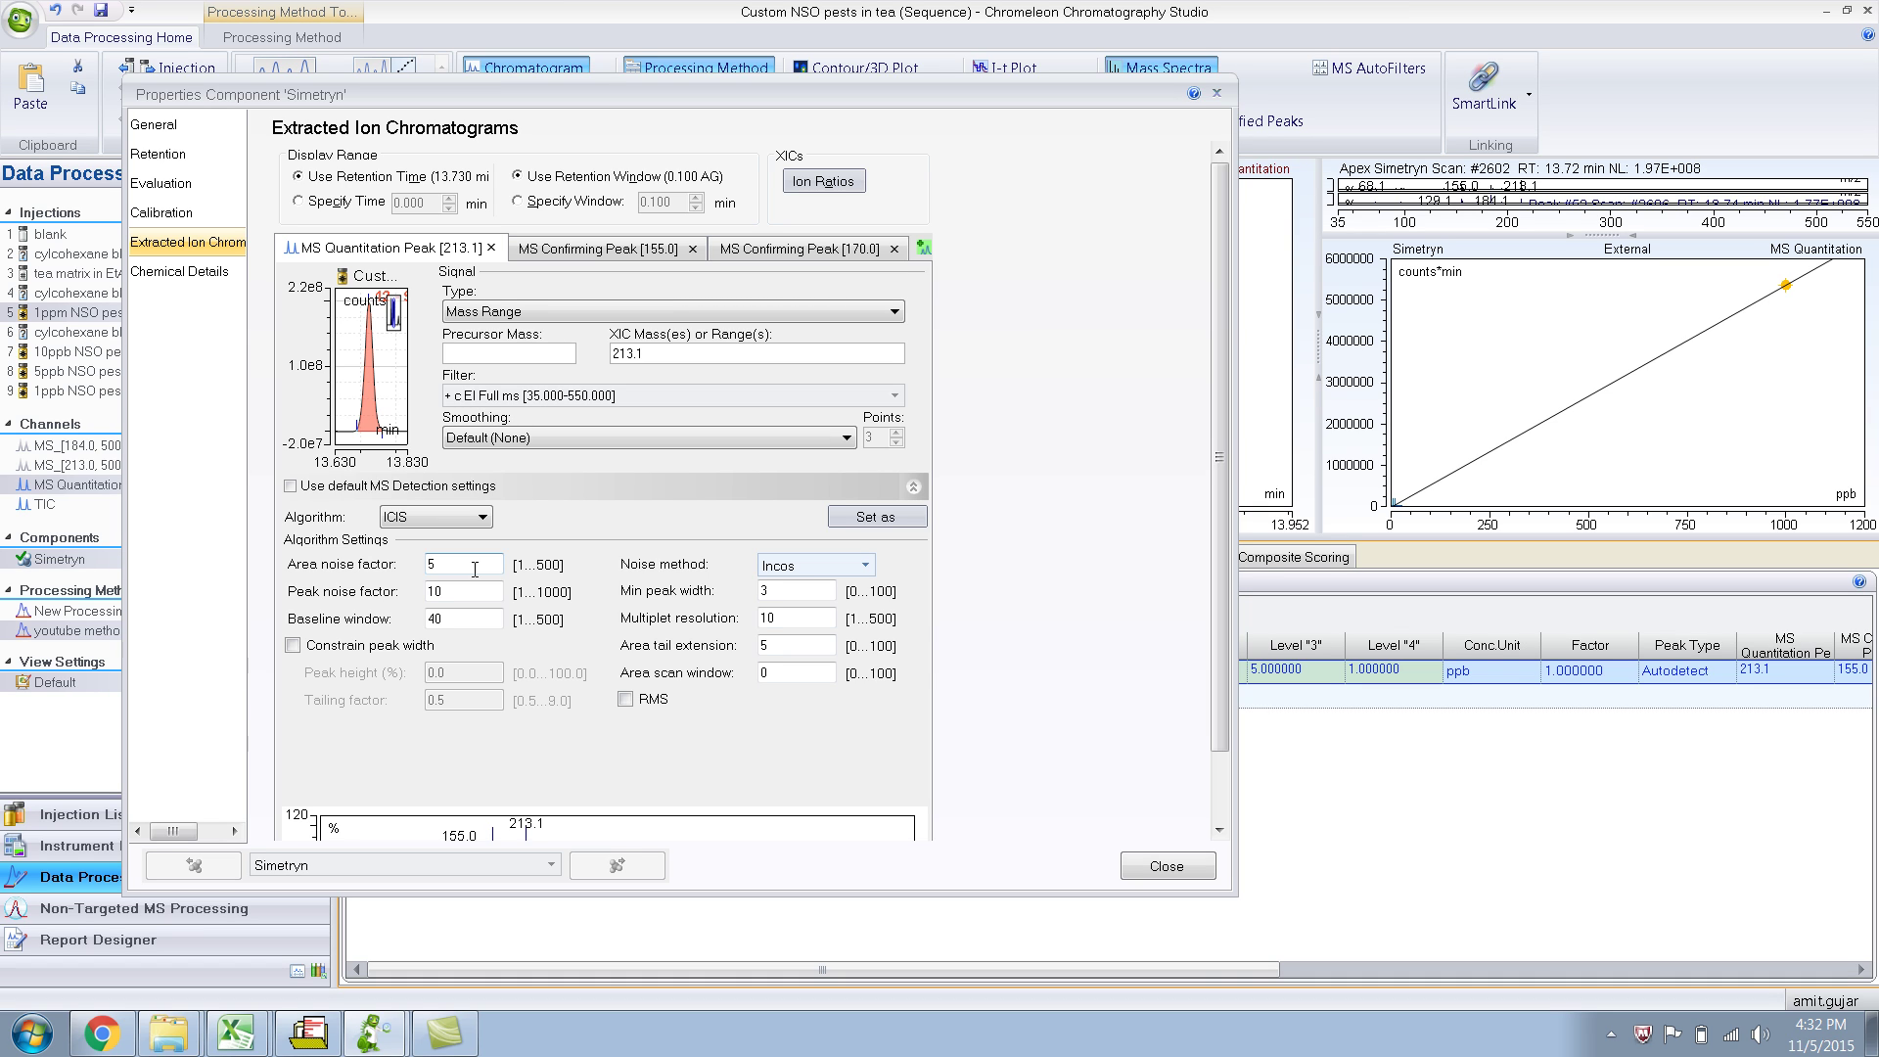
Close Simetryn's properties and step through Calibration and MS Settings to MS Library Screening
{"action": "left_click", "coordinate": [1188, 868]}
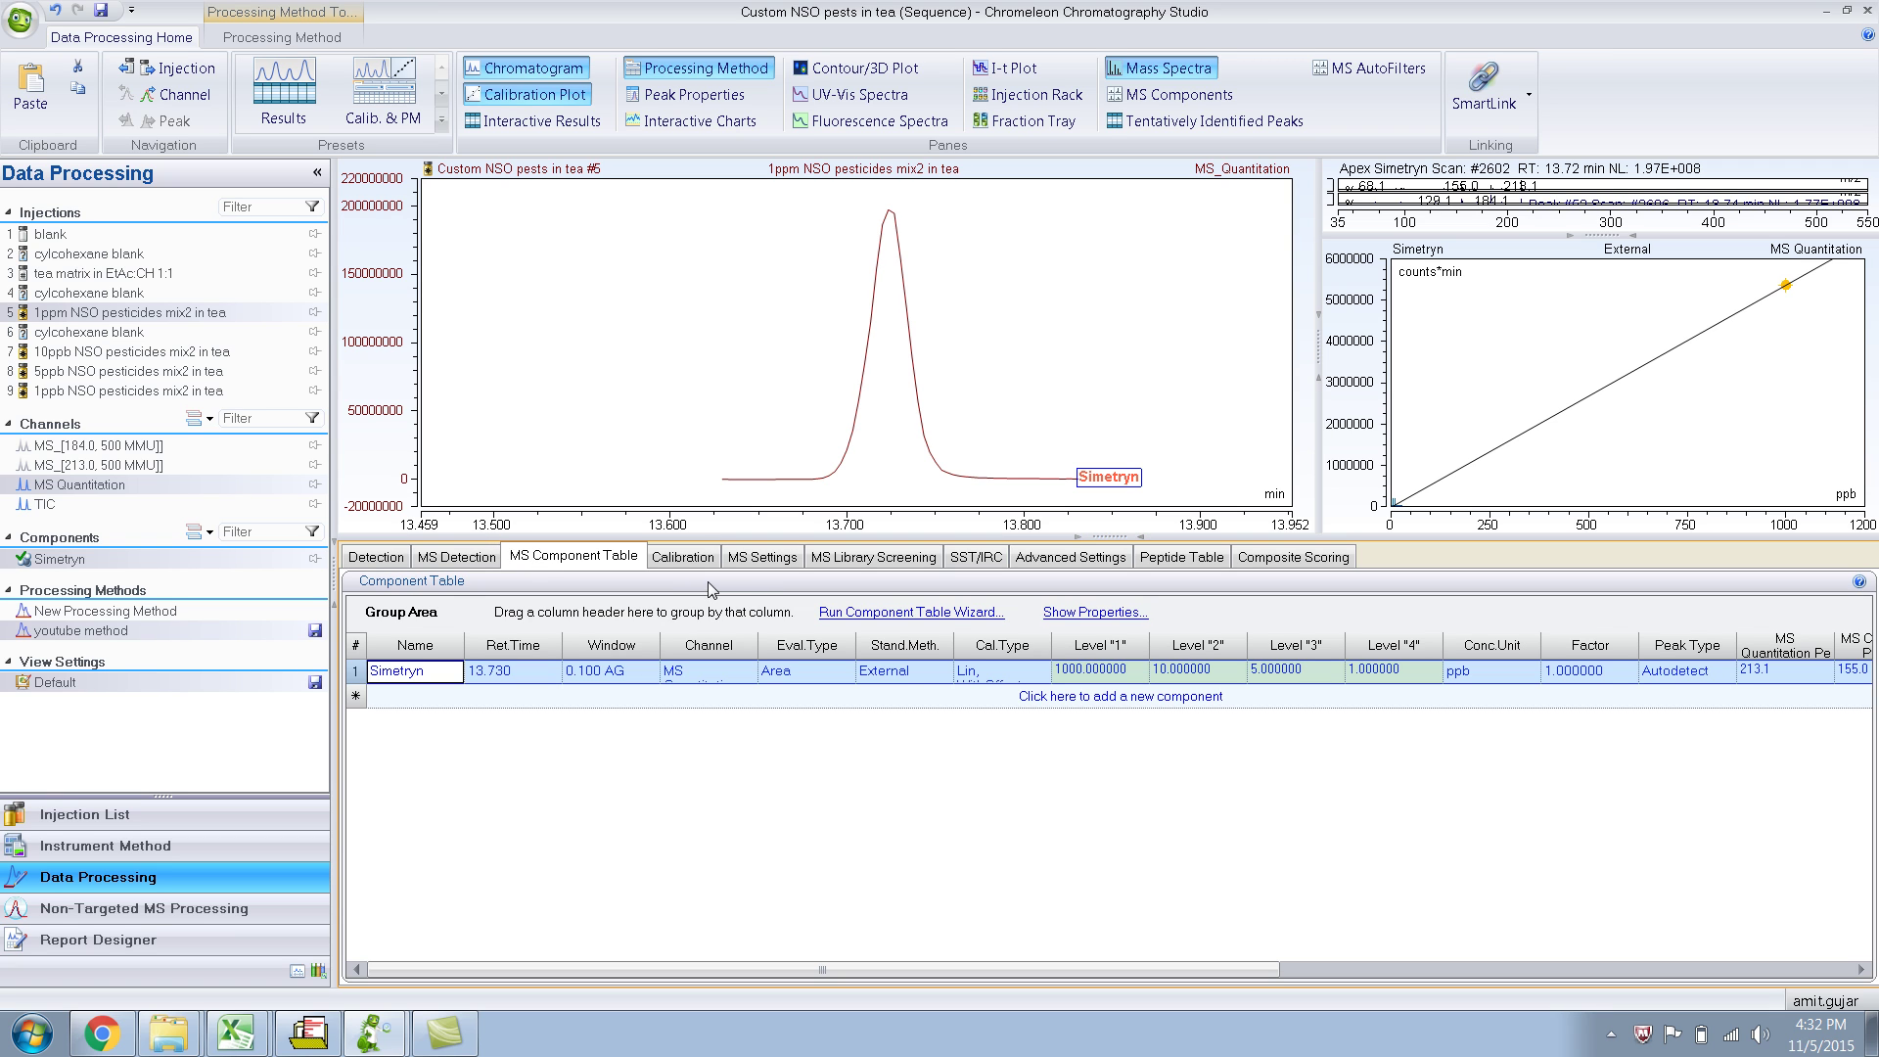
{"action": "left_click", "coordinate": [679, 557]}
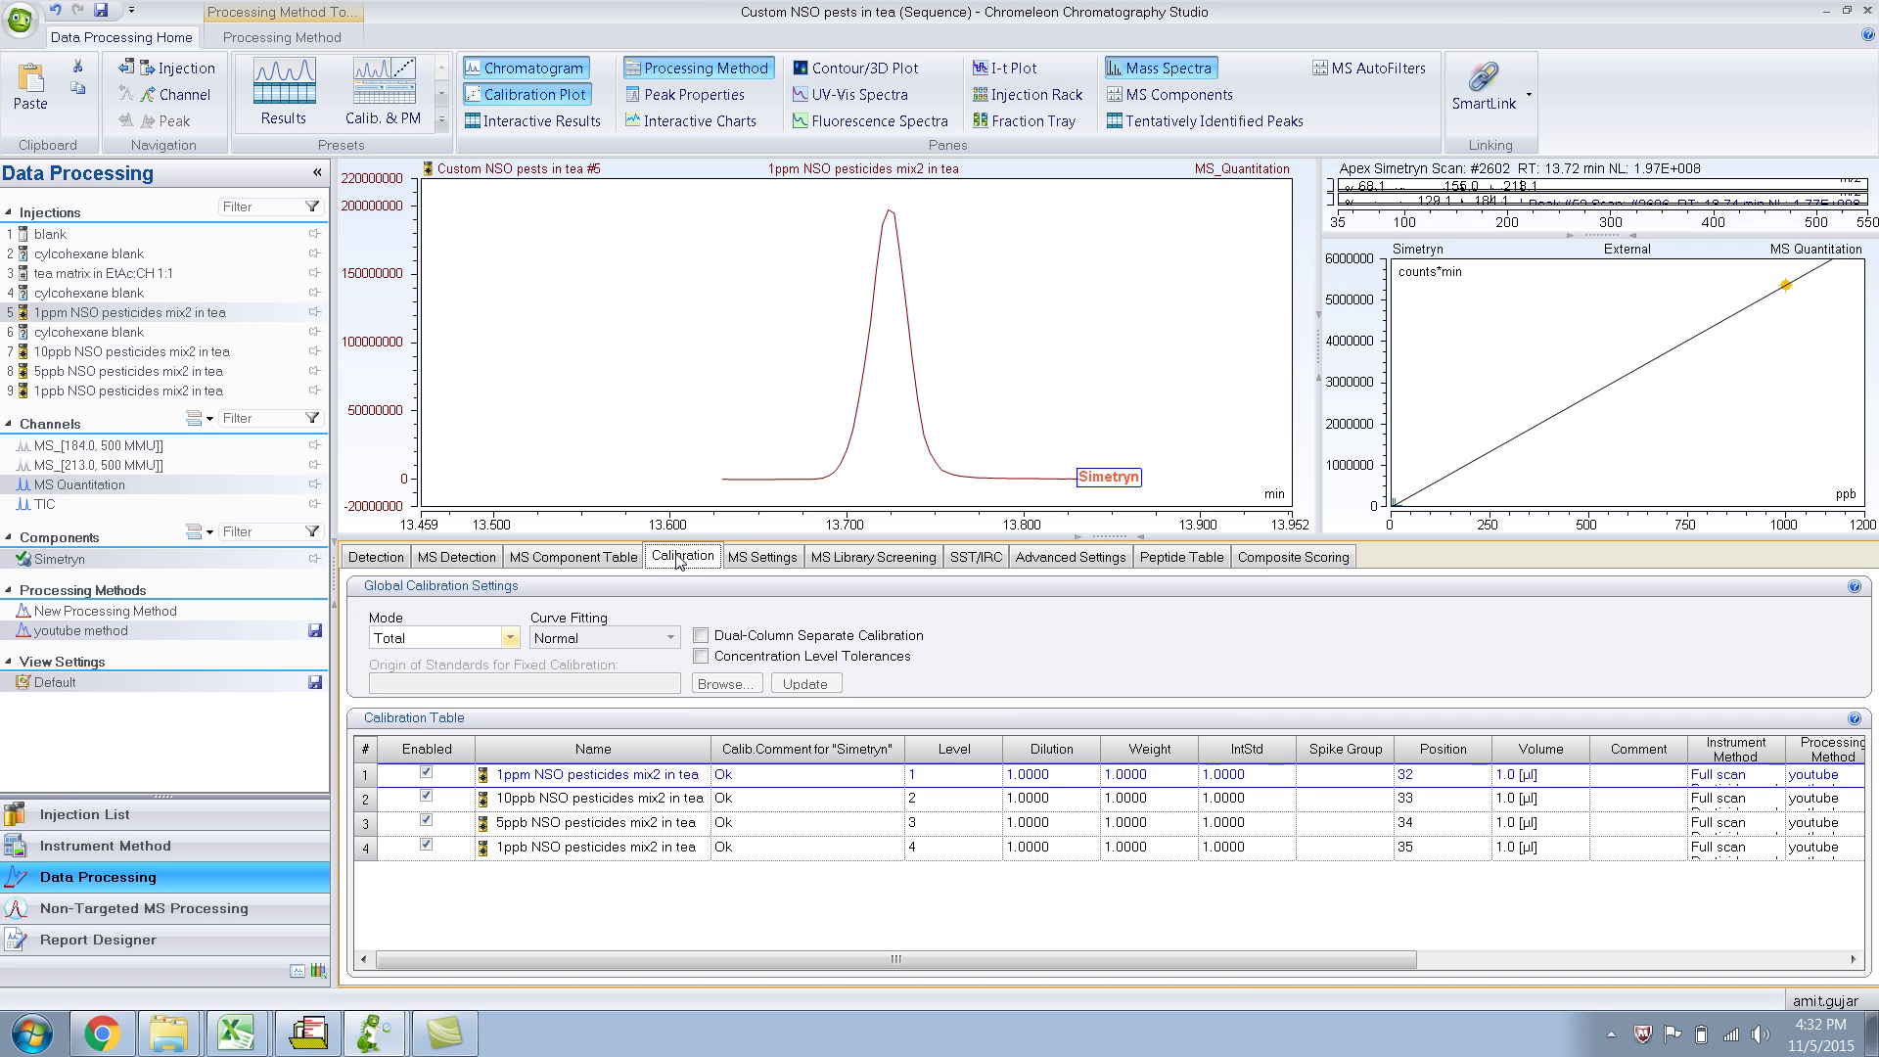
{"action": "left_click", "coordinate": [759, 555]}
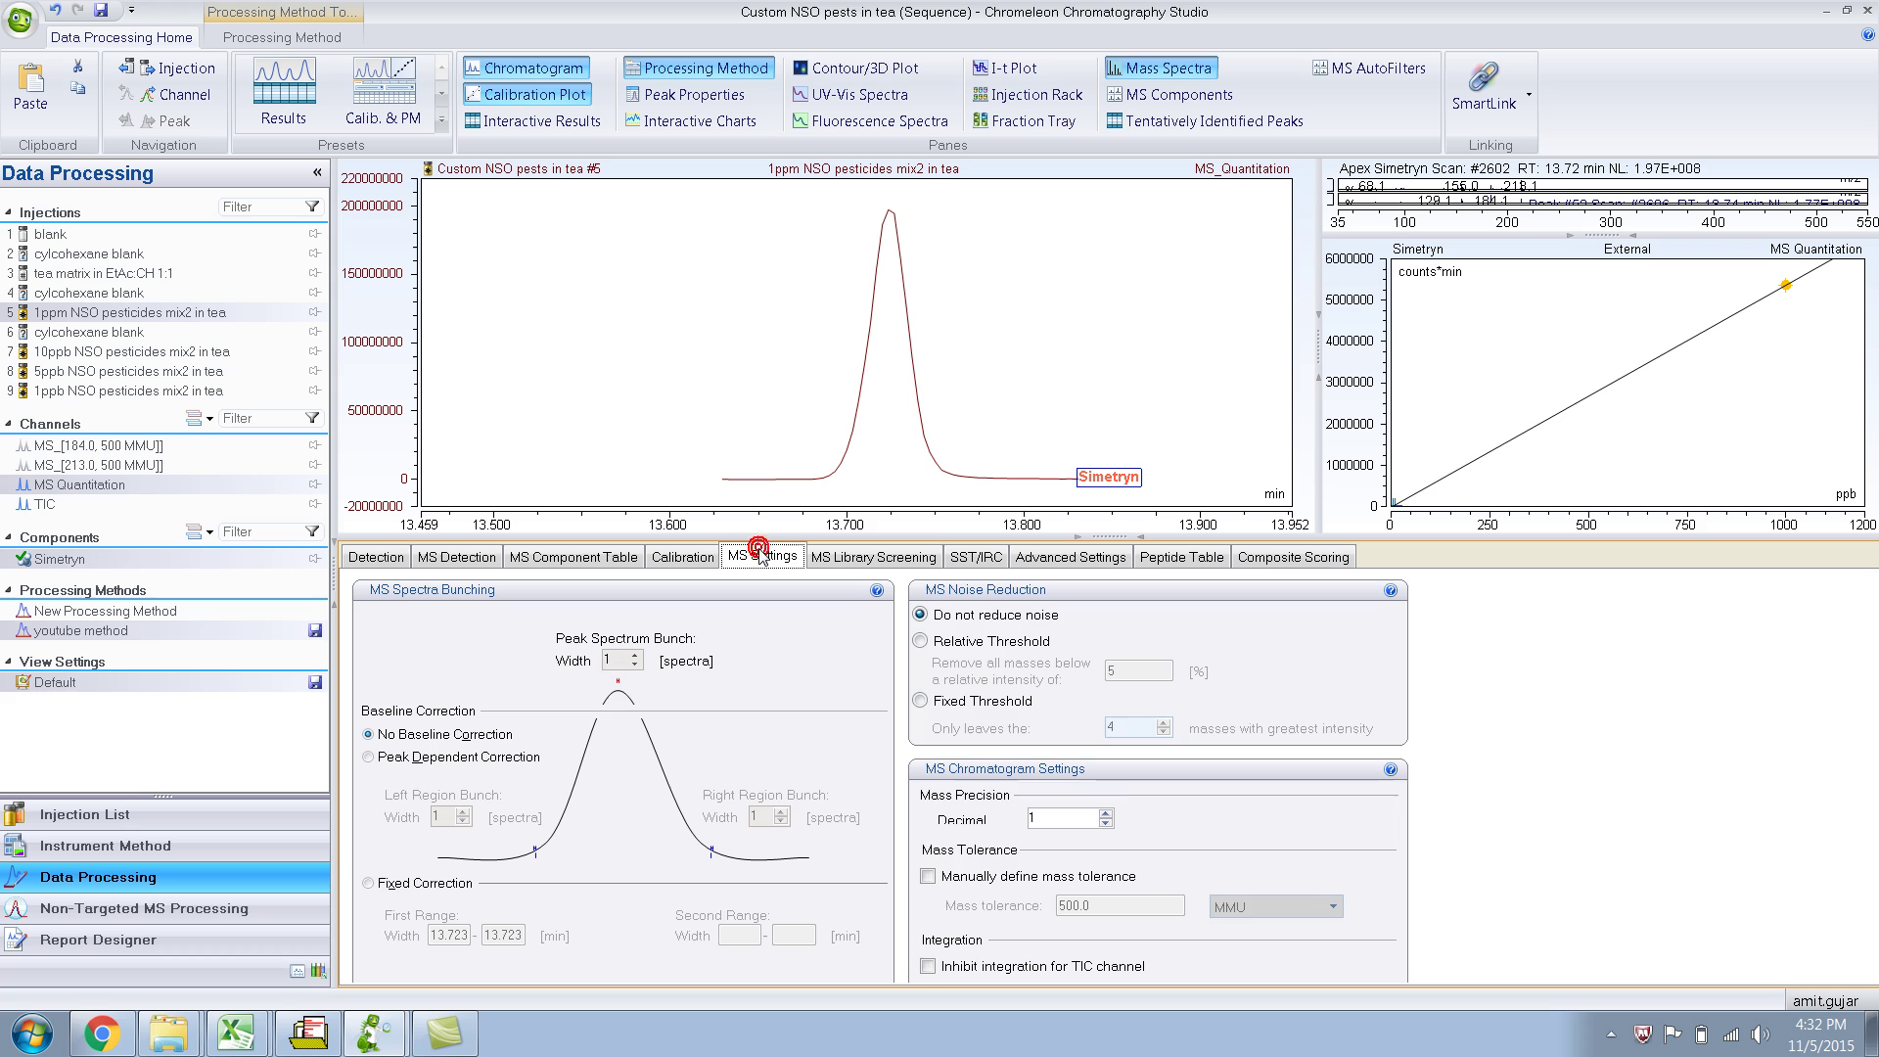
{"action": "left_click", "coordinate": [839, 558]}
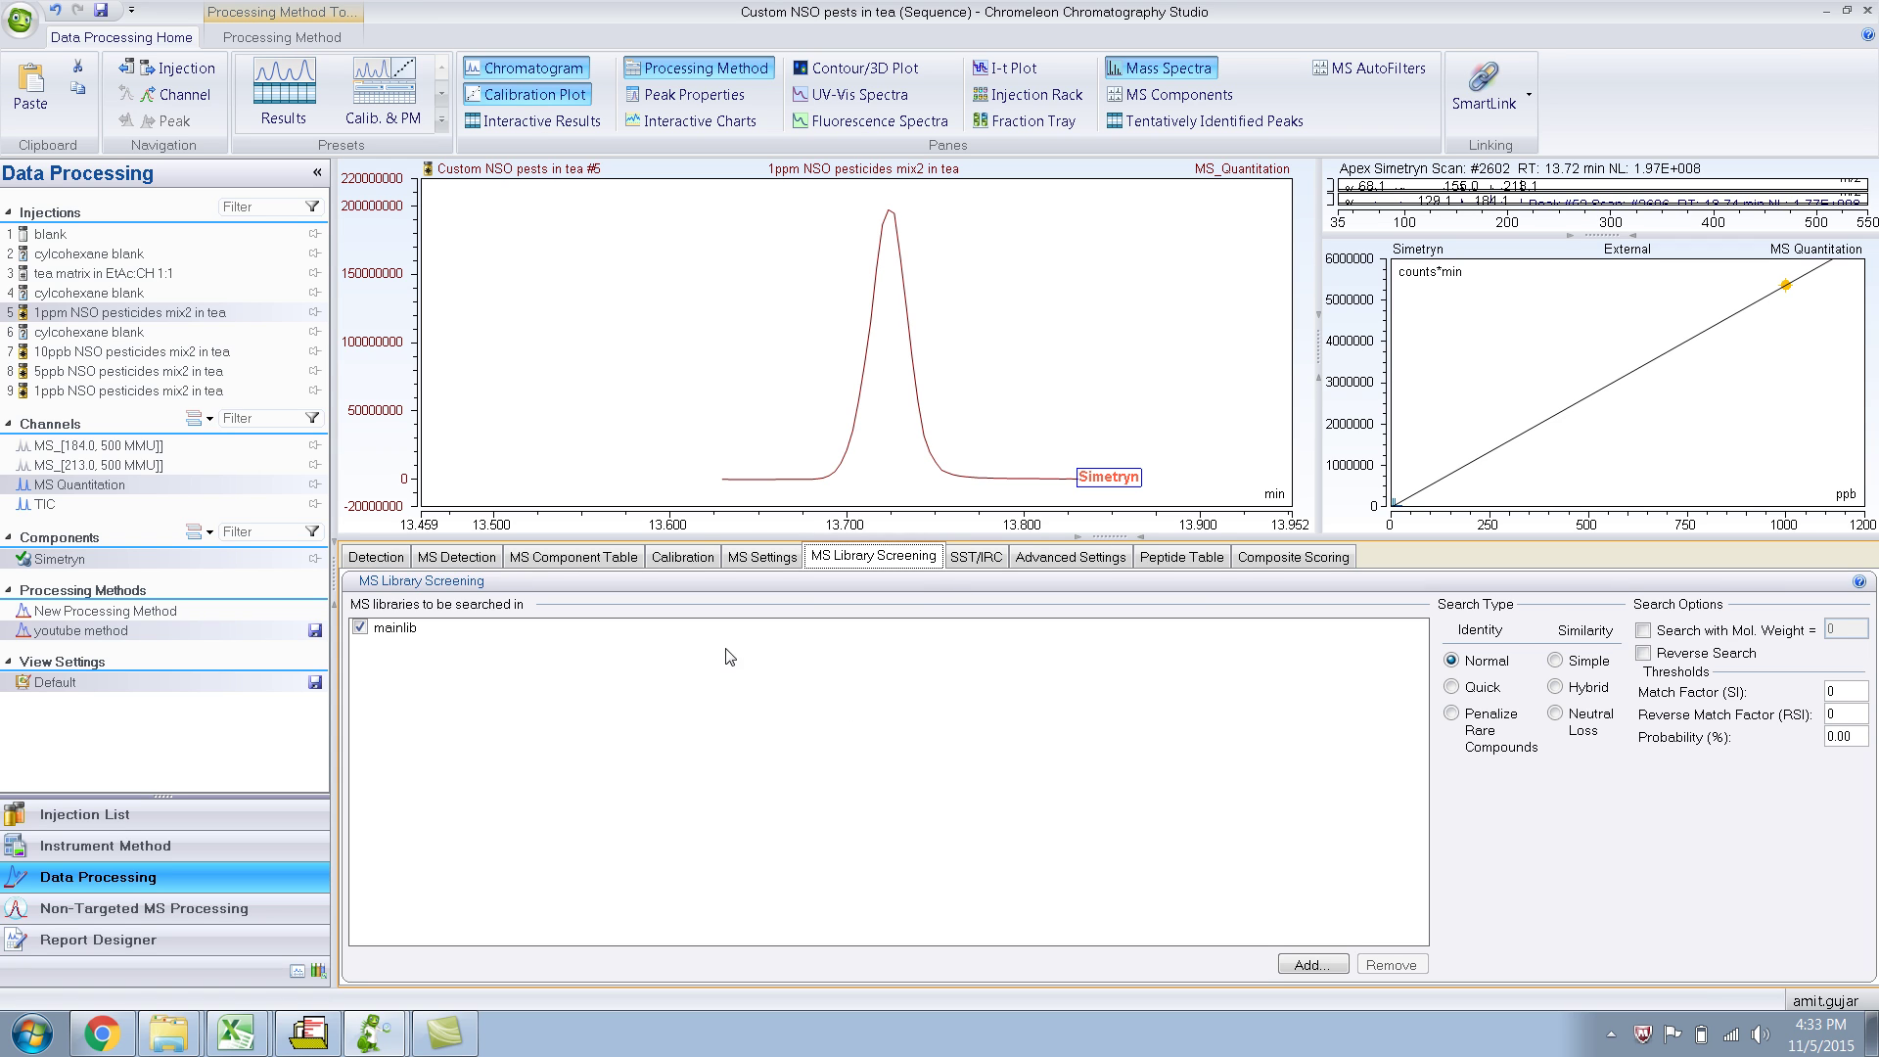
Display the SST/IRC tab's System Suitability Test table, which has no test cases
{"action": "left_click", "coordinate": [973, 558]}
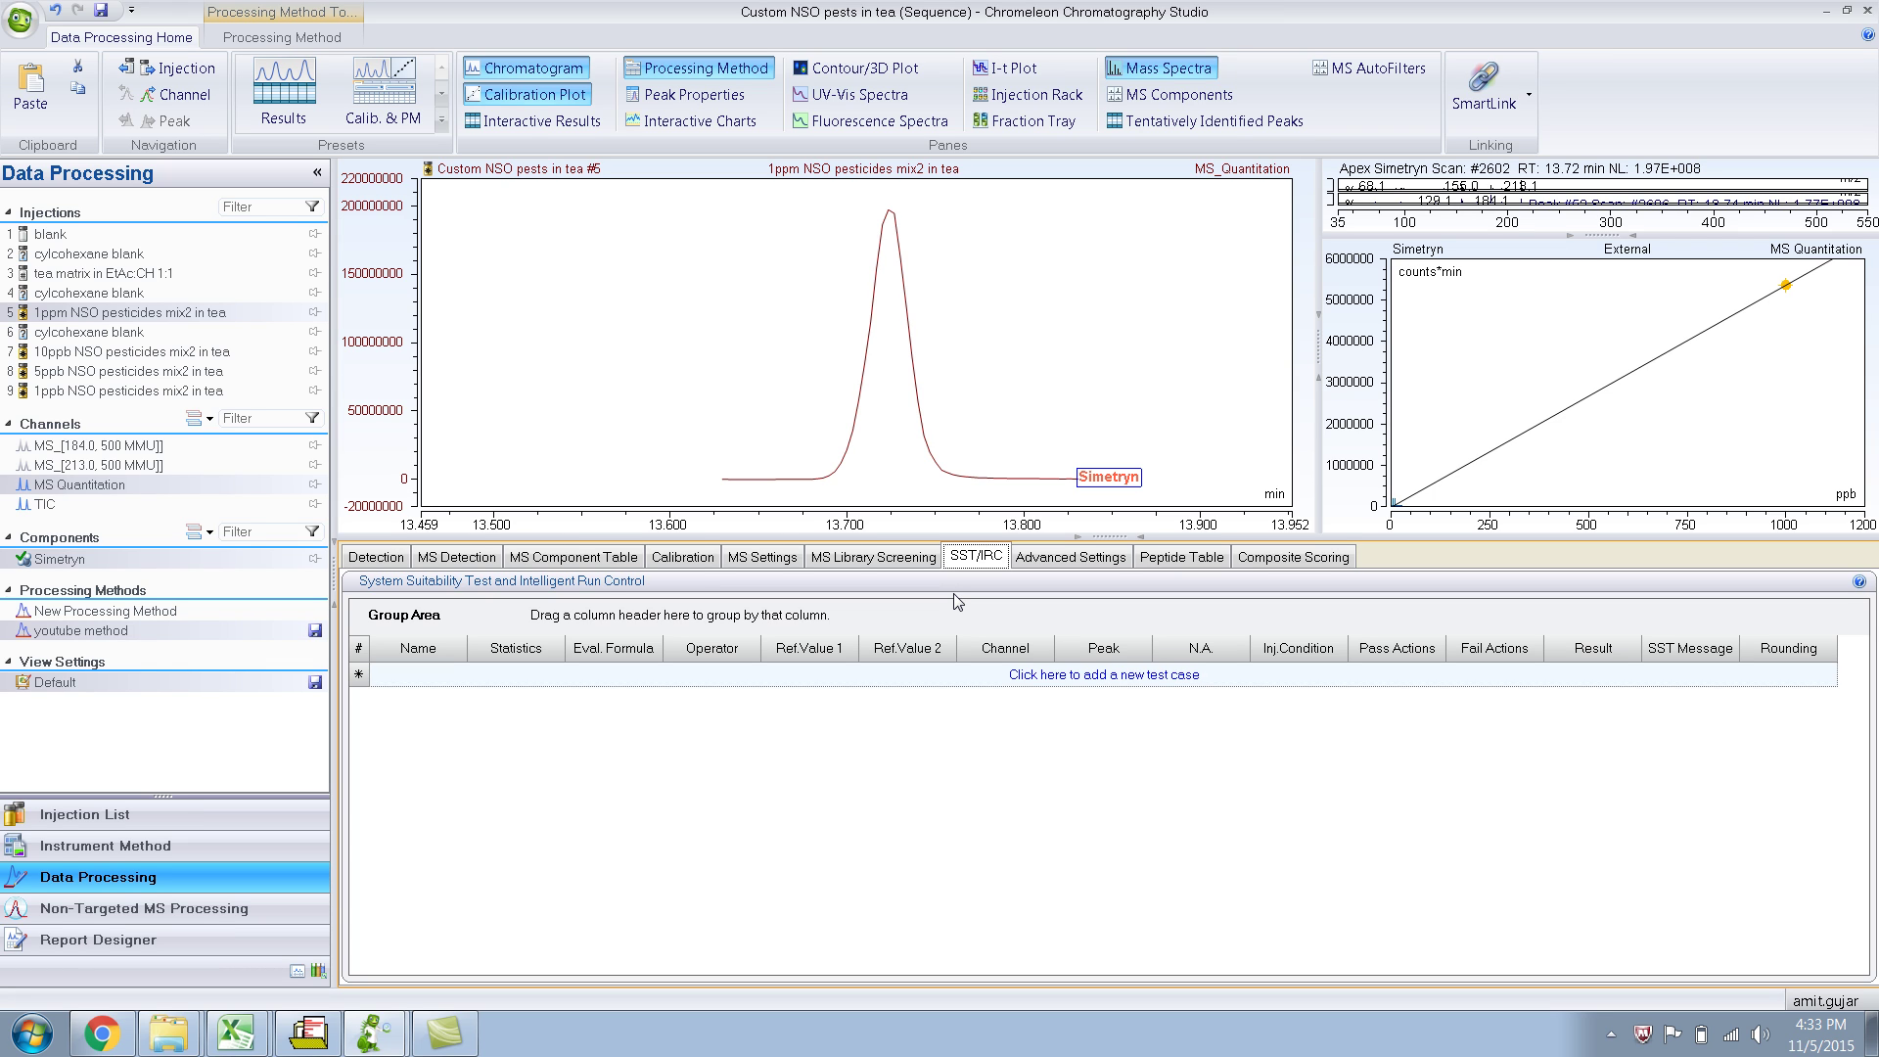
View Advanced Settings, then the empty Peptide Table with Name, RT, Charge and PrecursorMass columns
{"action": "left_click", "coordinate": [991, 557]}
{"action": "left_click", "coordinate": [1034, 564]}
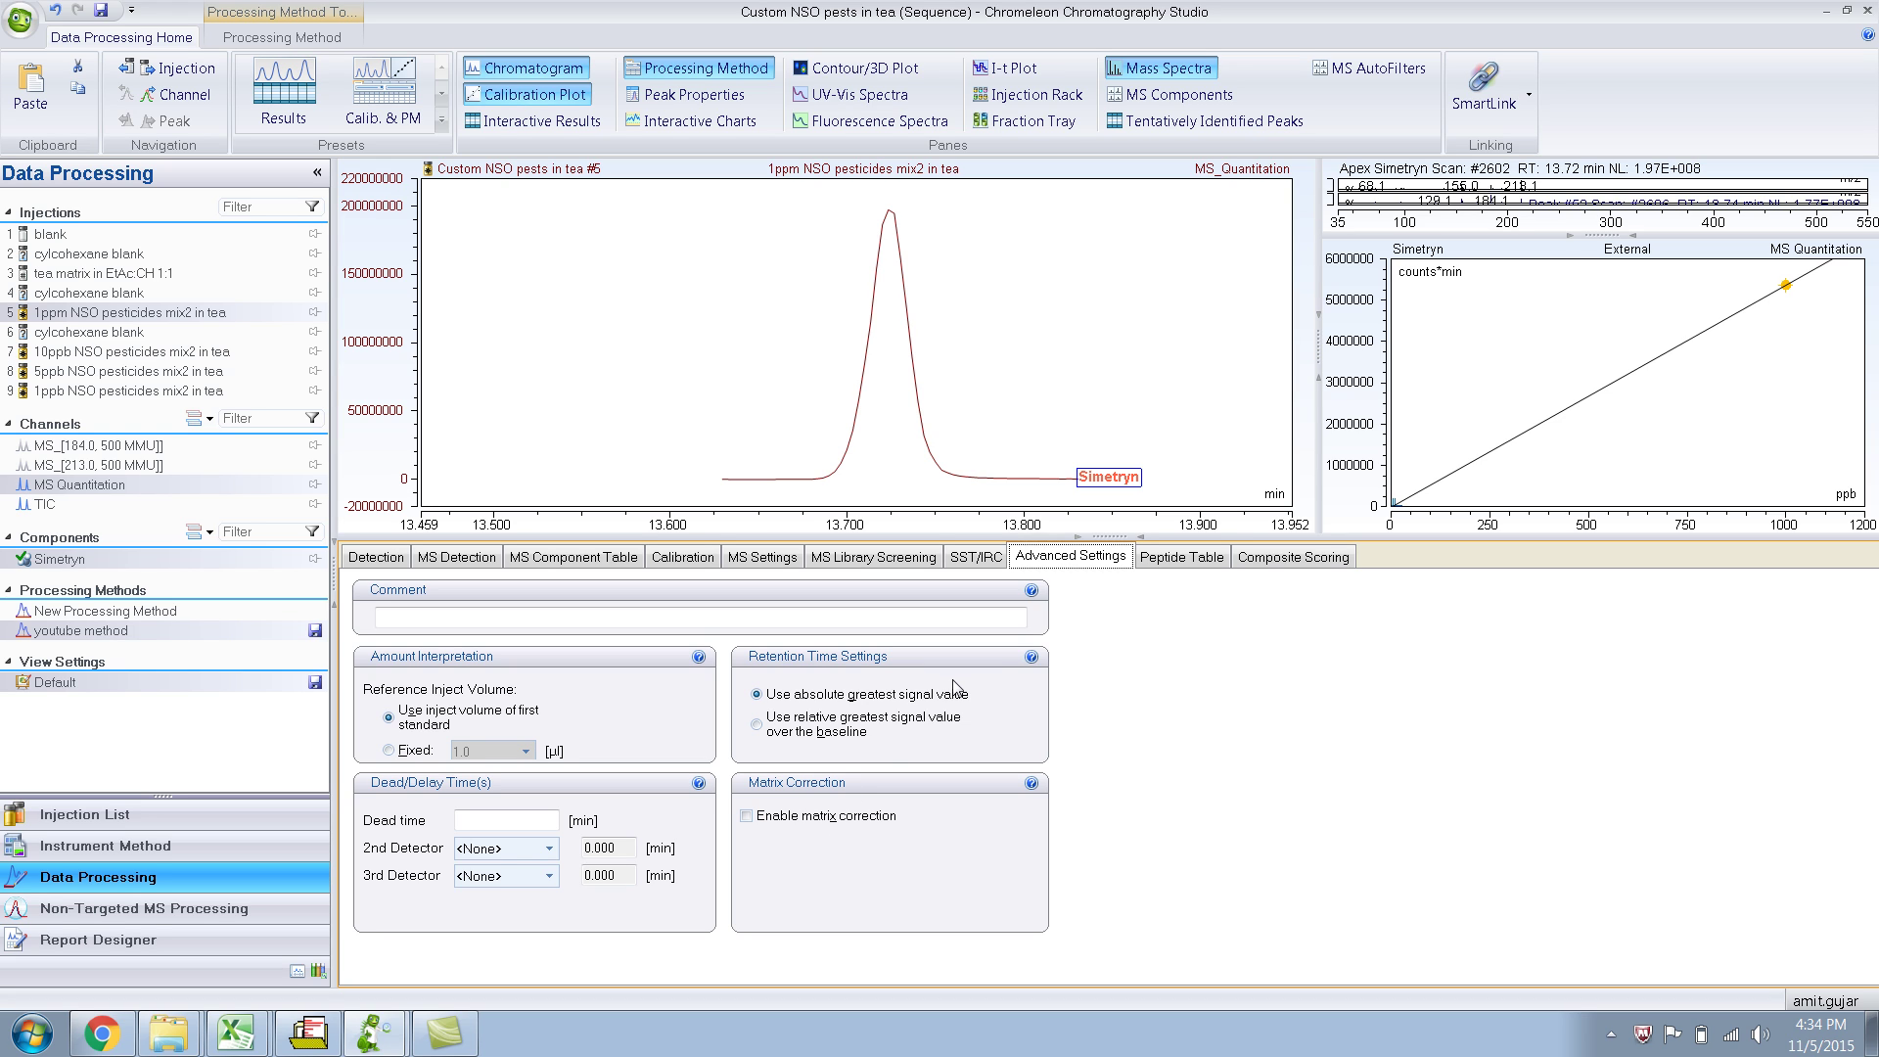
{"action": "left_click", "coordinate": [1213, 563]}
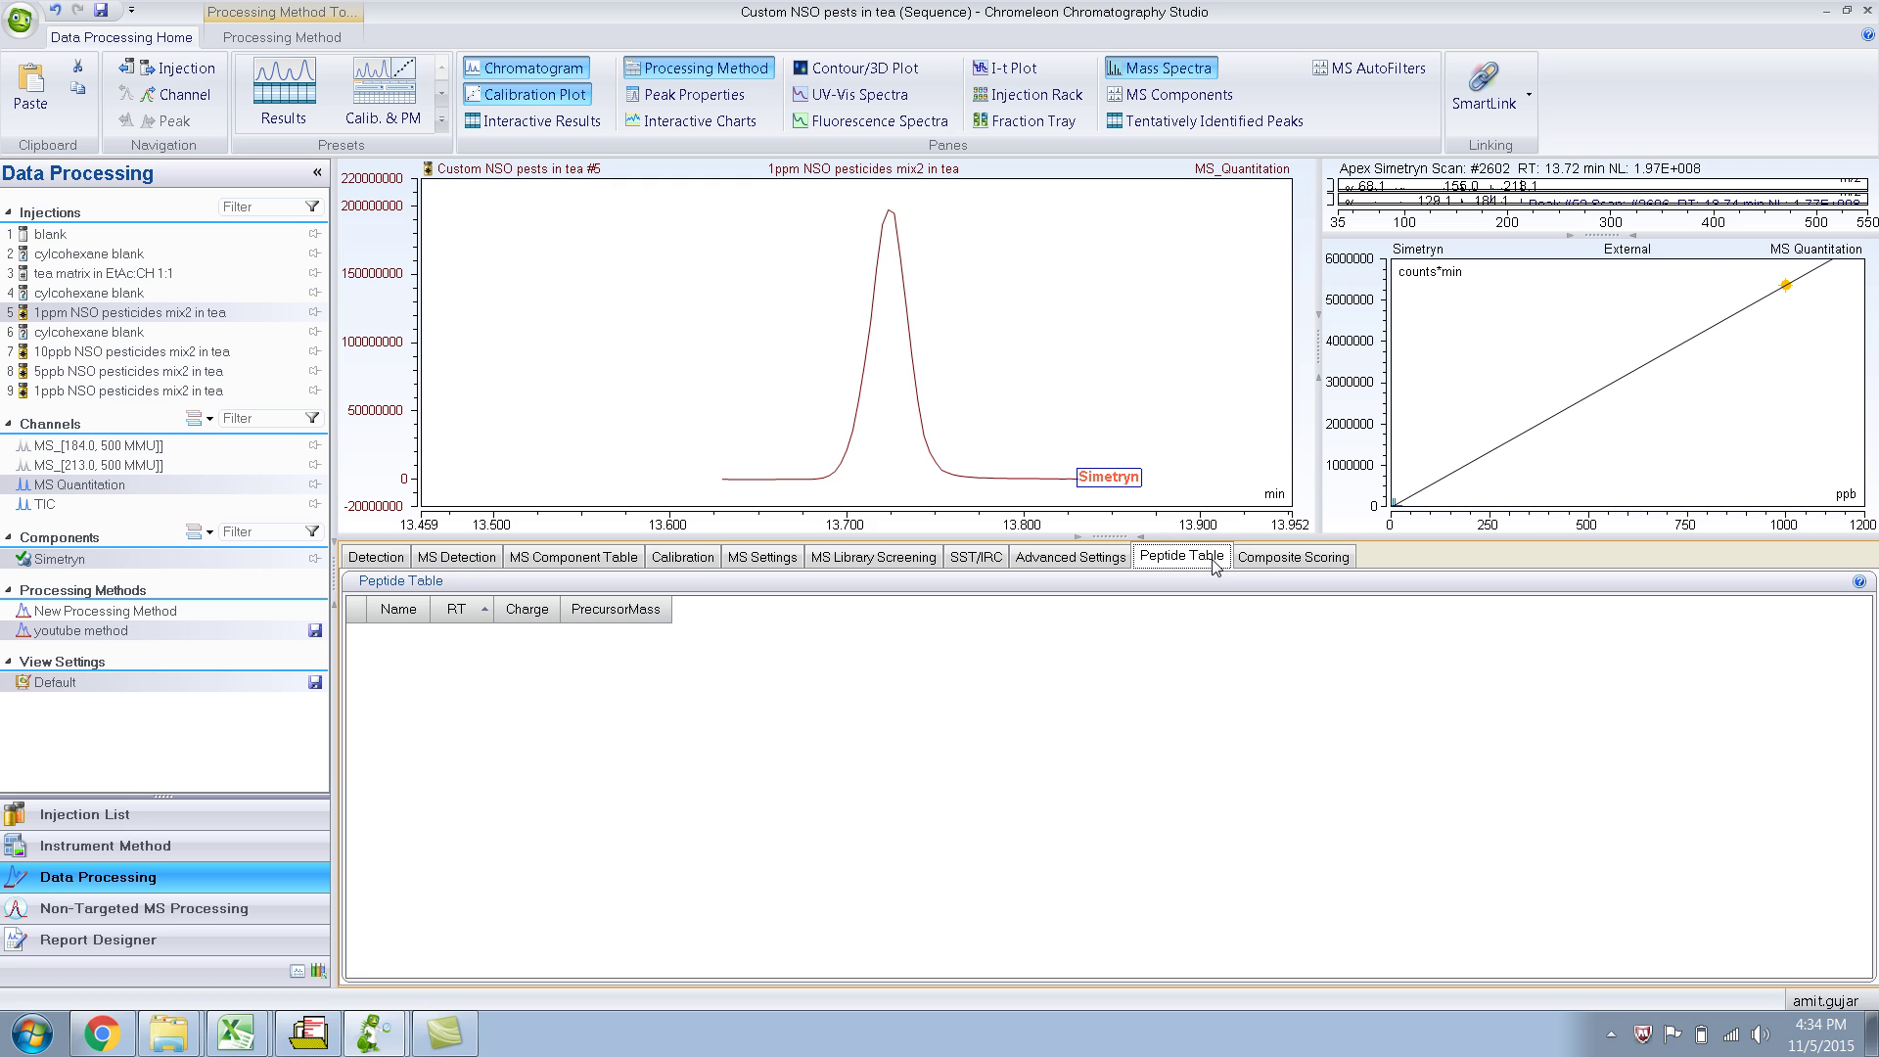
Show the Composite Scoring settings (pass at 1 criterion) in an enlarged settings area
{"action": "left_click", "coordinate": [1269, 565]}
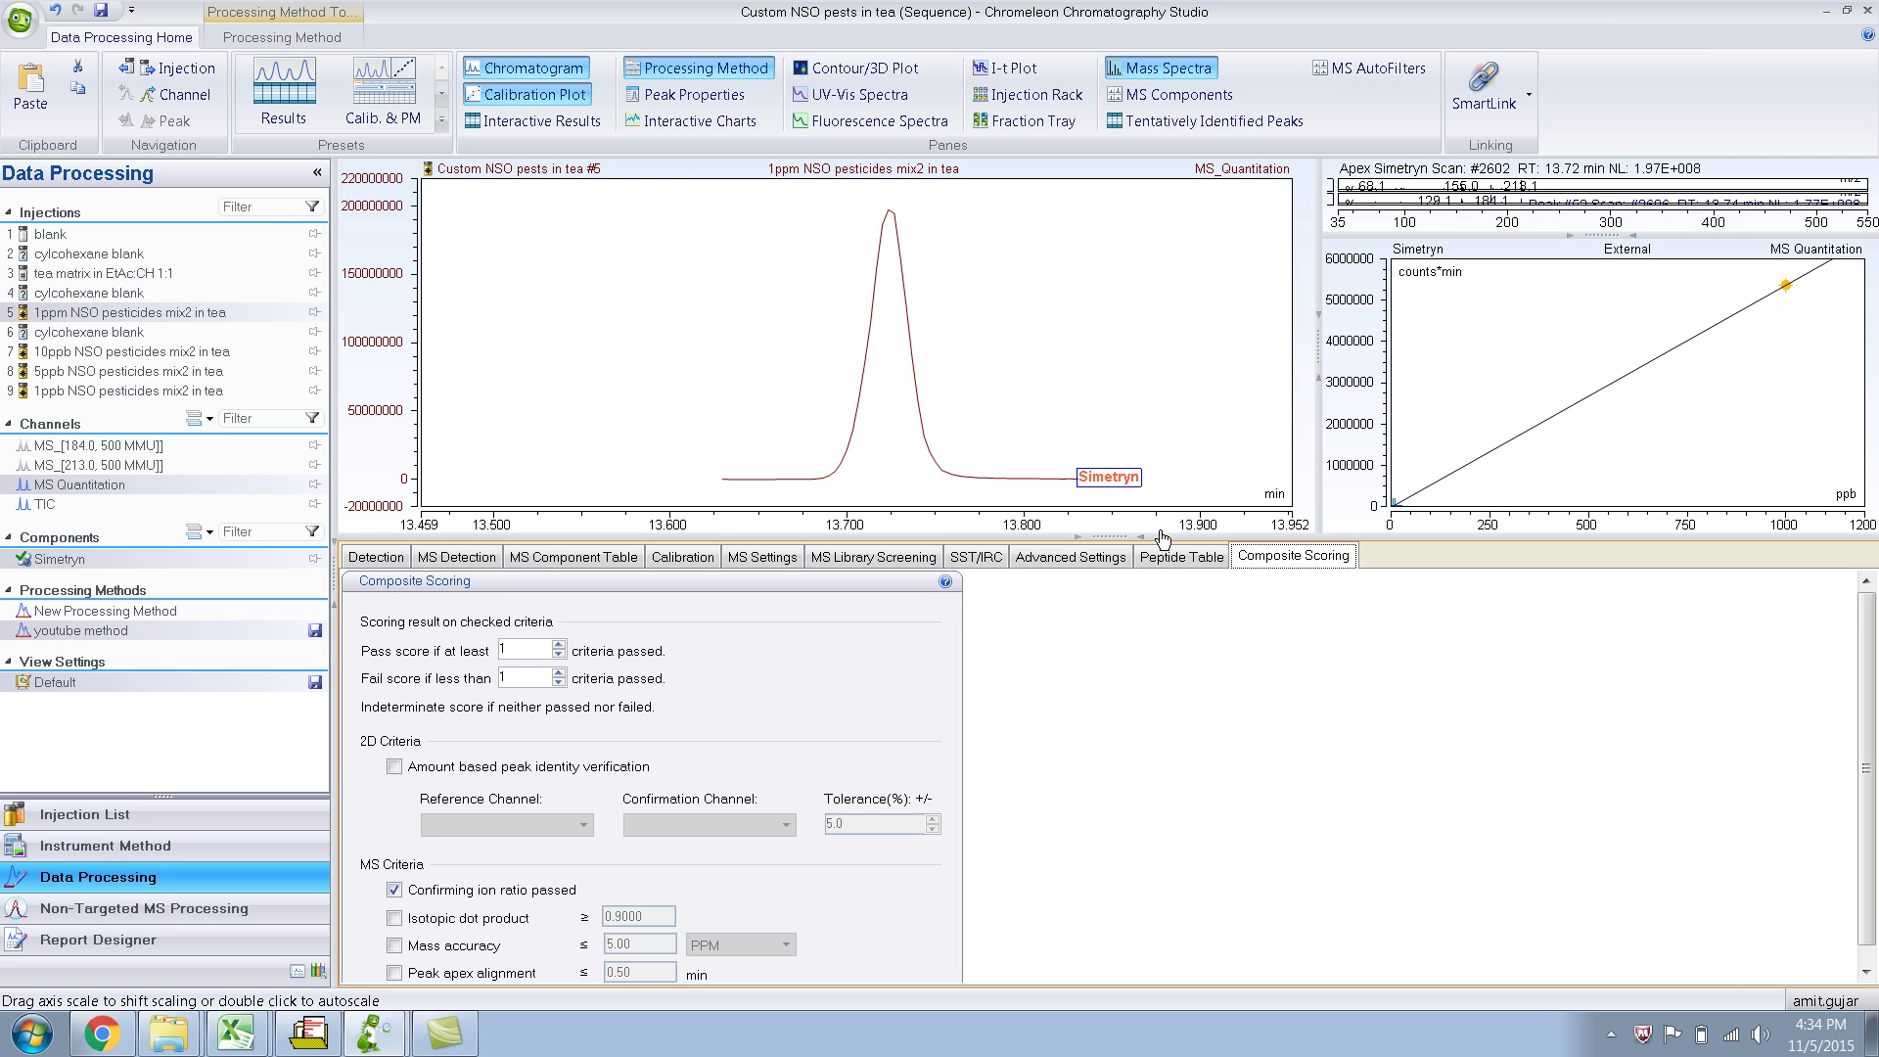
{"action": "left_click_drag", "start_coordinate": [1139, 536], "coordinate": [1123, 431]}
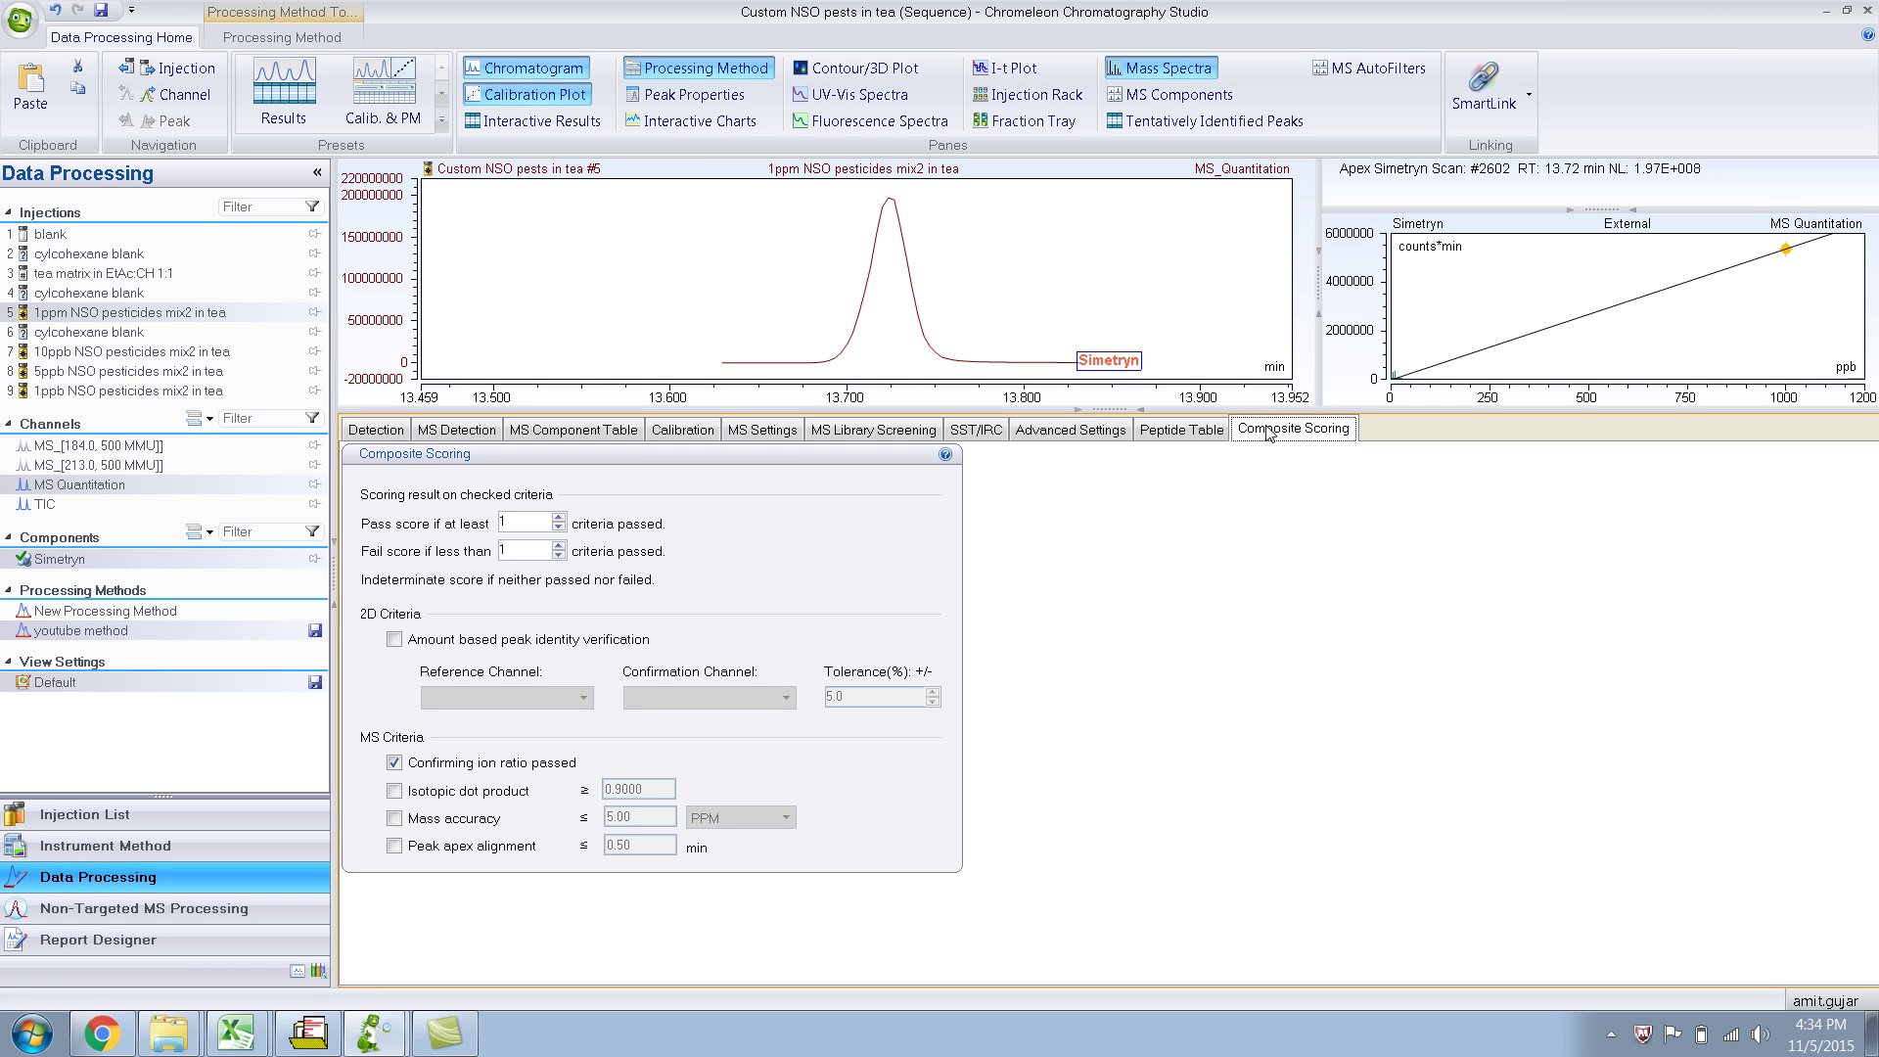
Add the Chromatogram Subtraction page to the method's shown pages
{"action": "right_click", "coordinate": [1269, 433]}
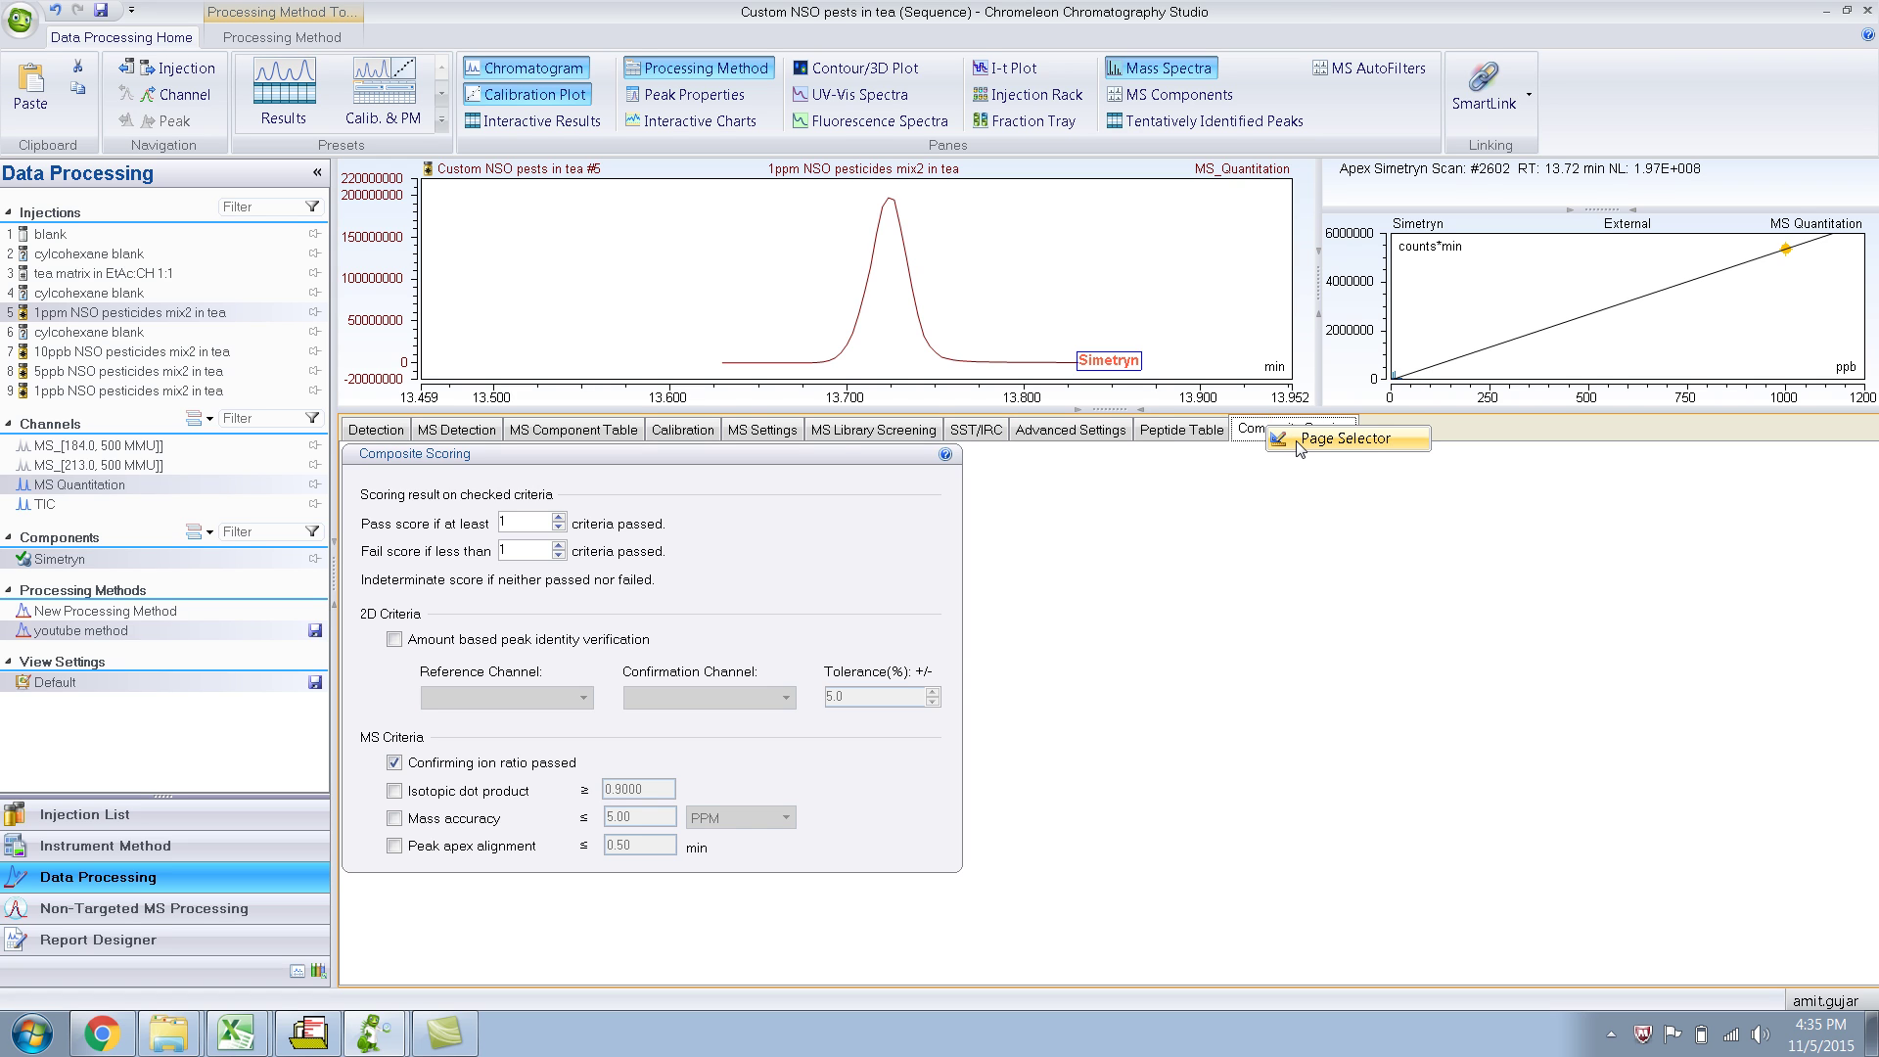
{"action": "left_click", "coordinate": [1299, 445]}
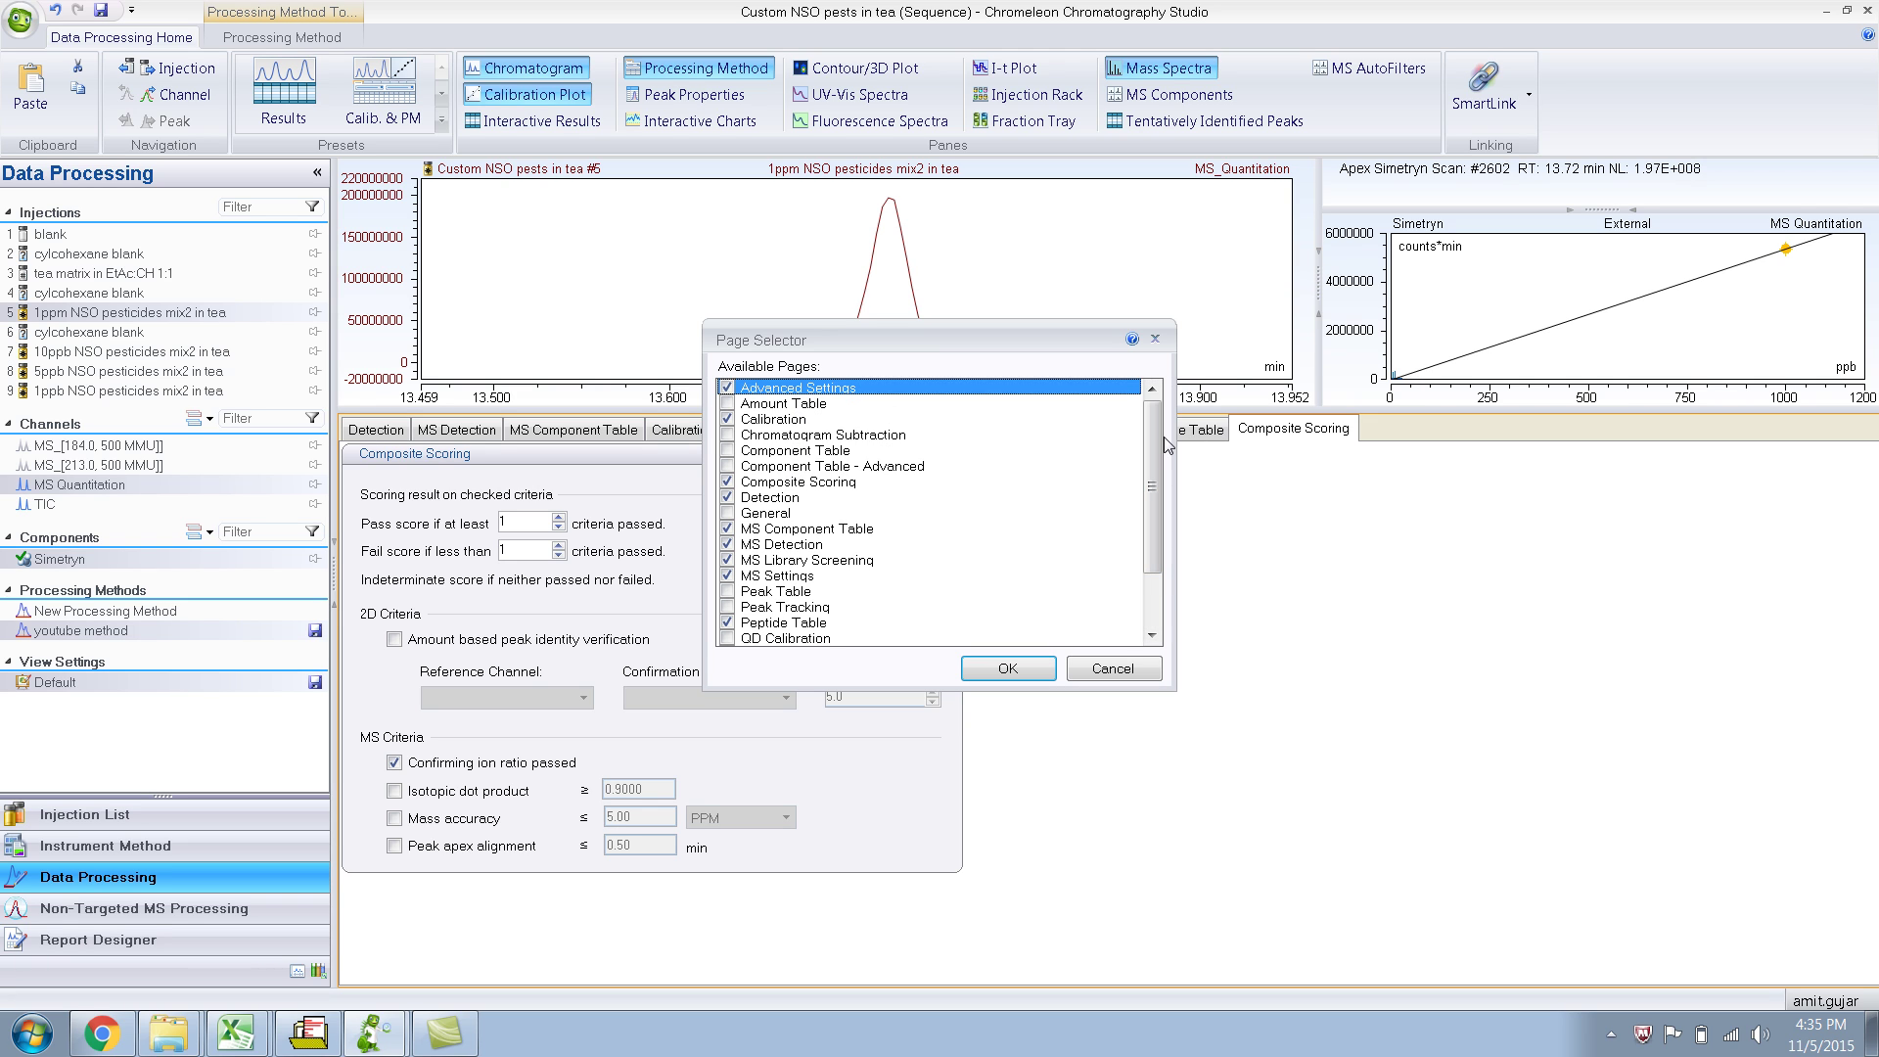
{"action": "left_click_drag", "start_coordinate": [1149, 455], "coordinate": [1153, 518]}
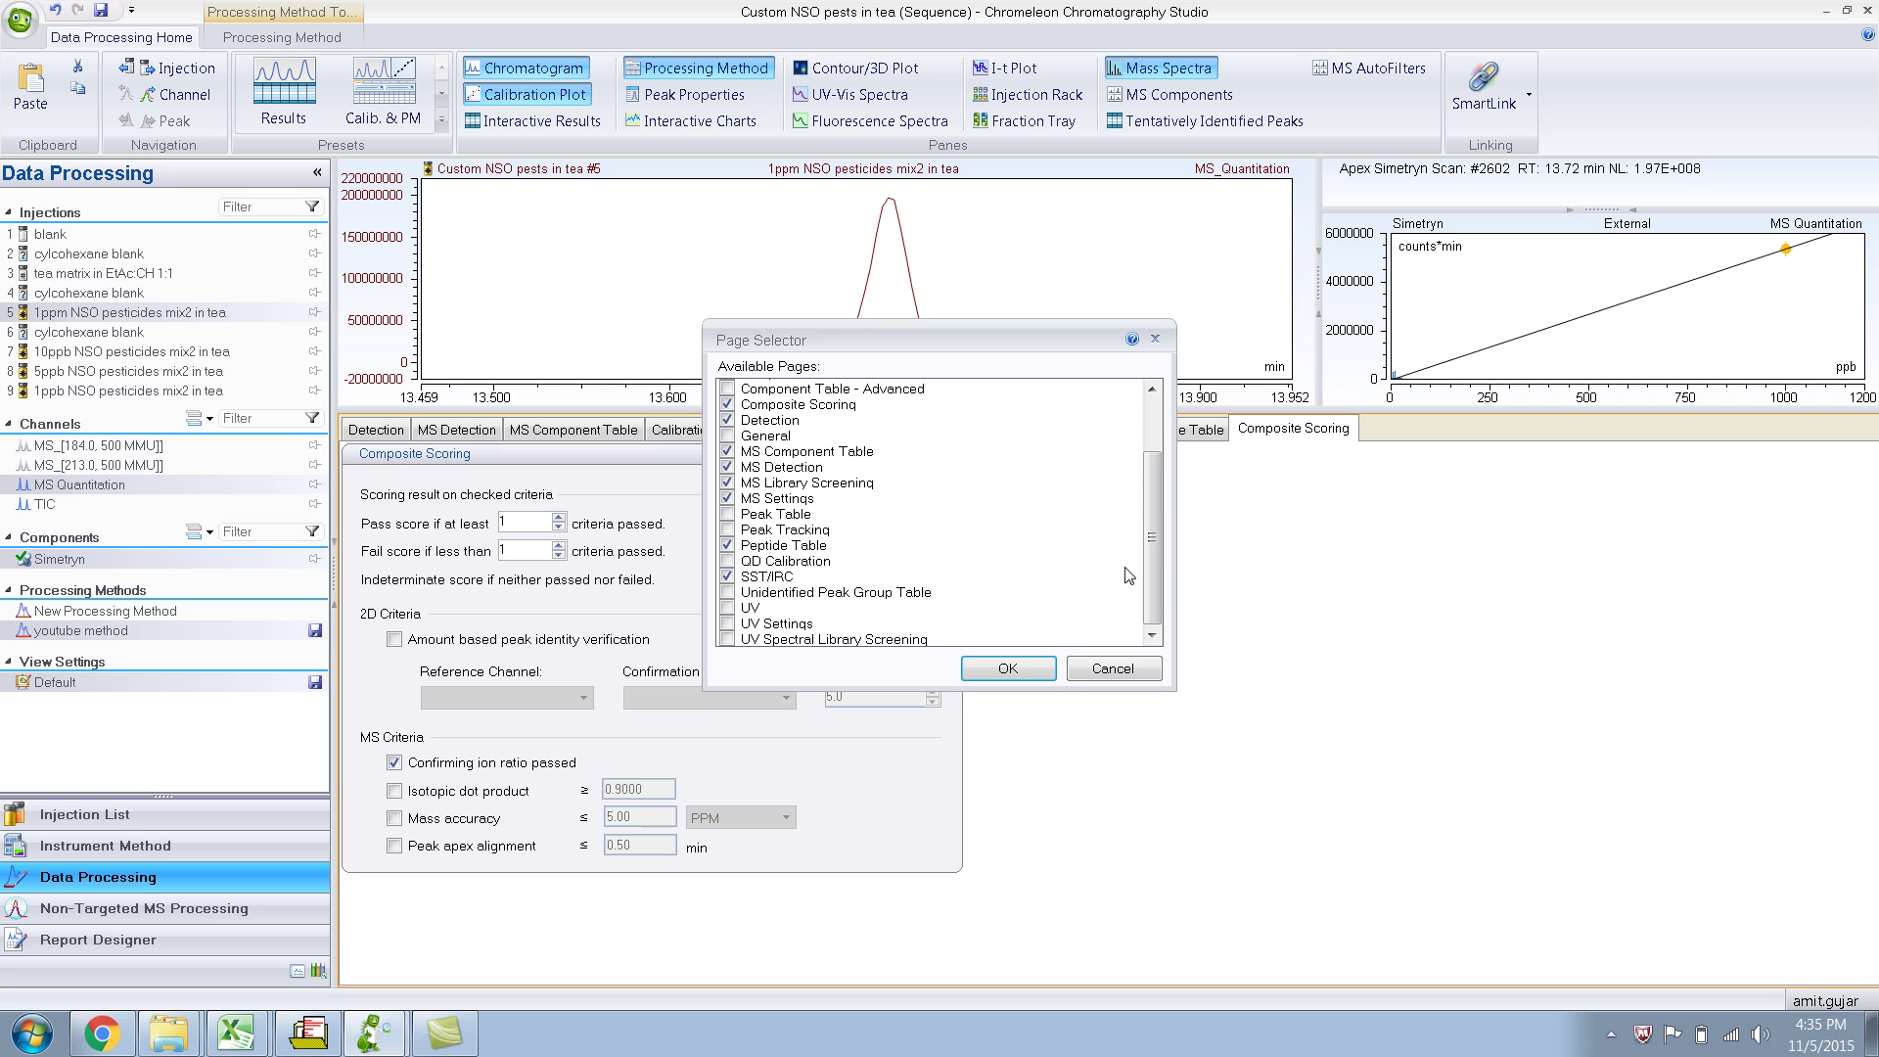
{"action": "left_click_drag", "start_coordinate": [1153, 561], "coordinate": [1154, 496]}
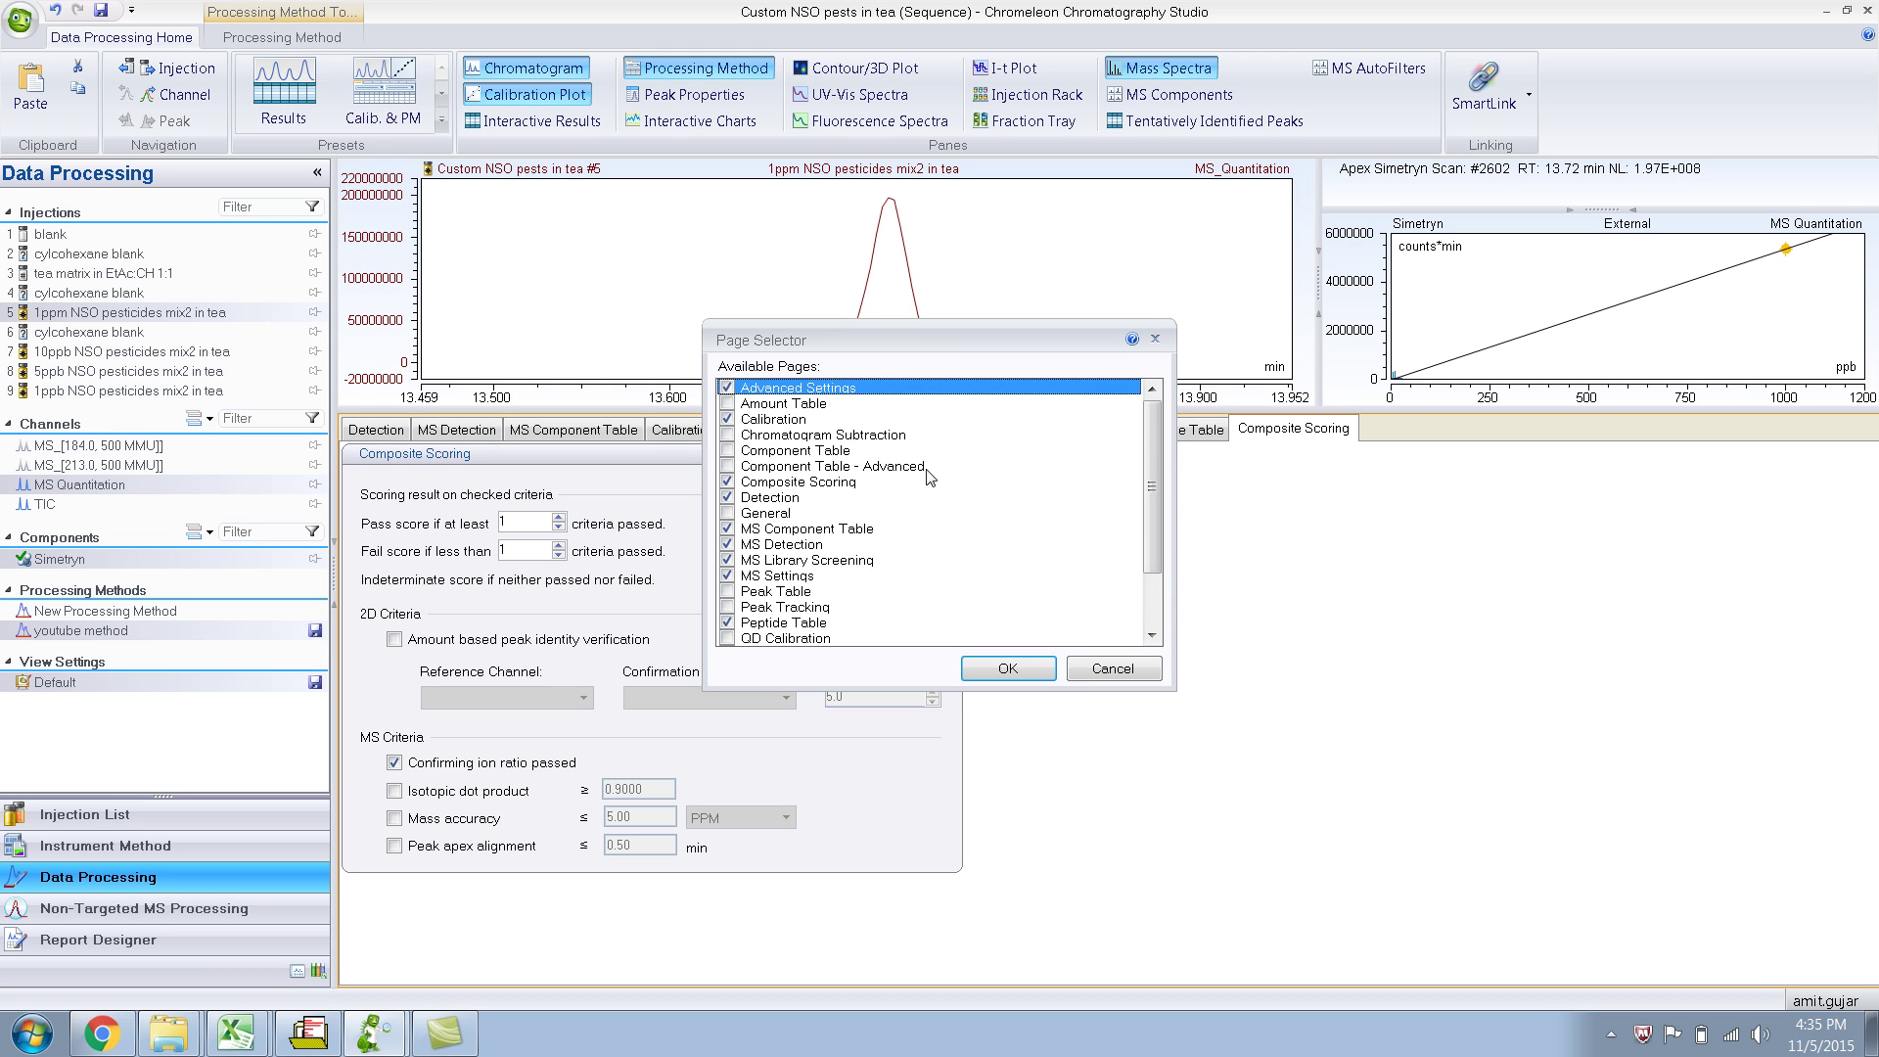
{"action": "left_click", "coordinate": [728, 435]}
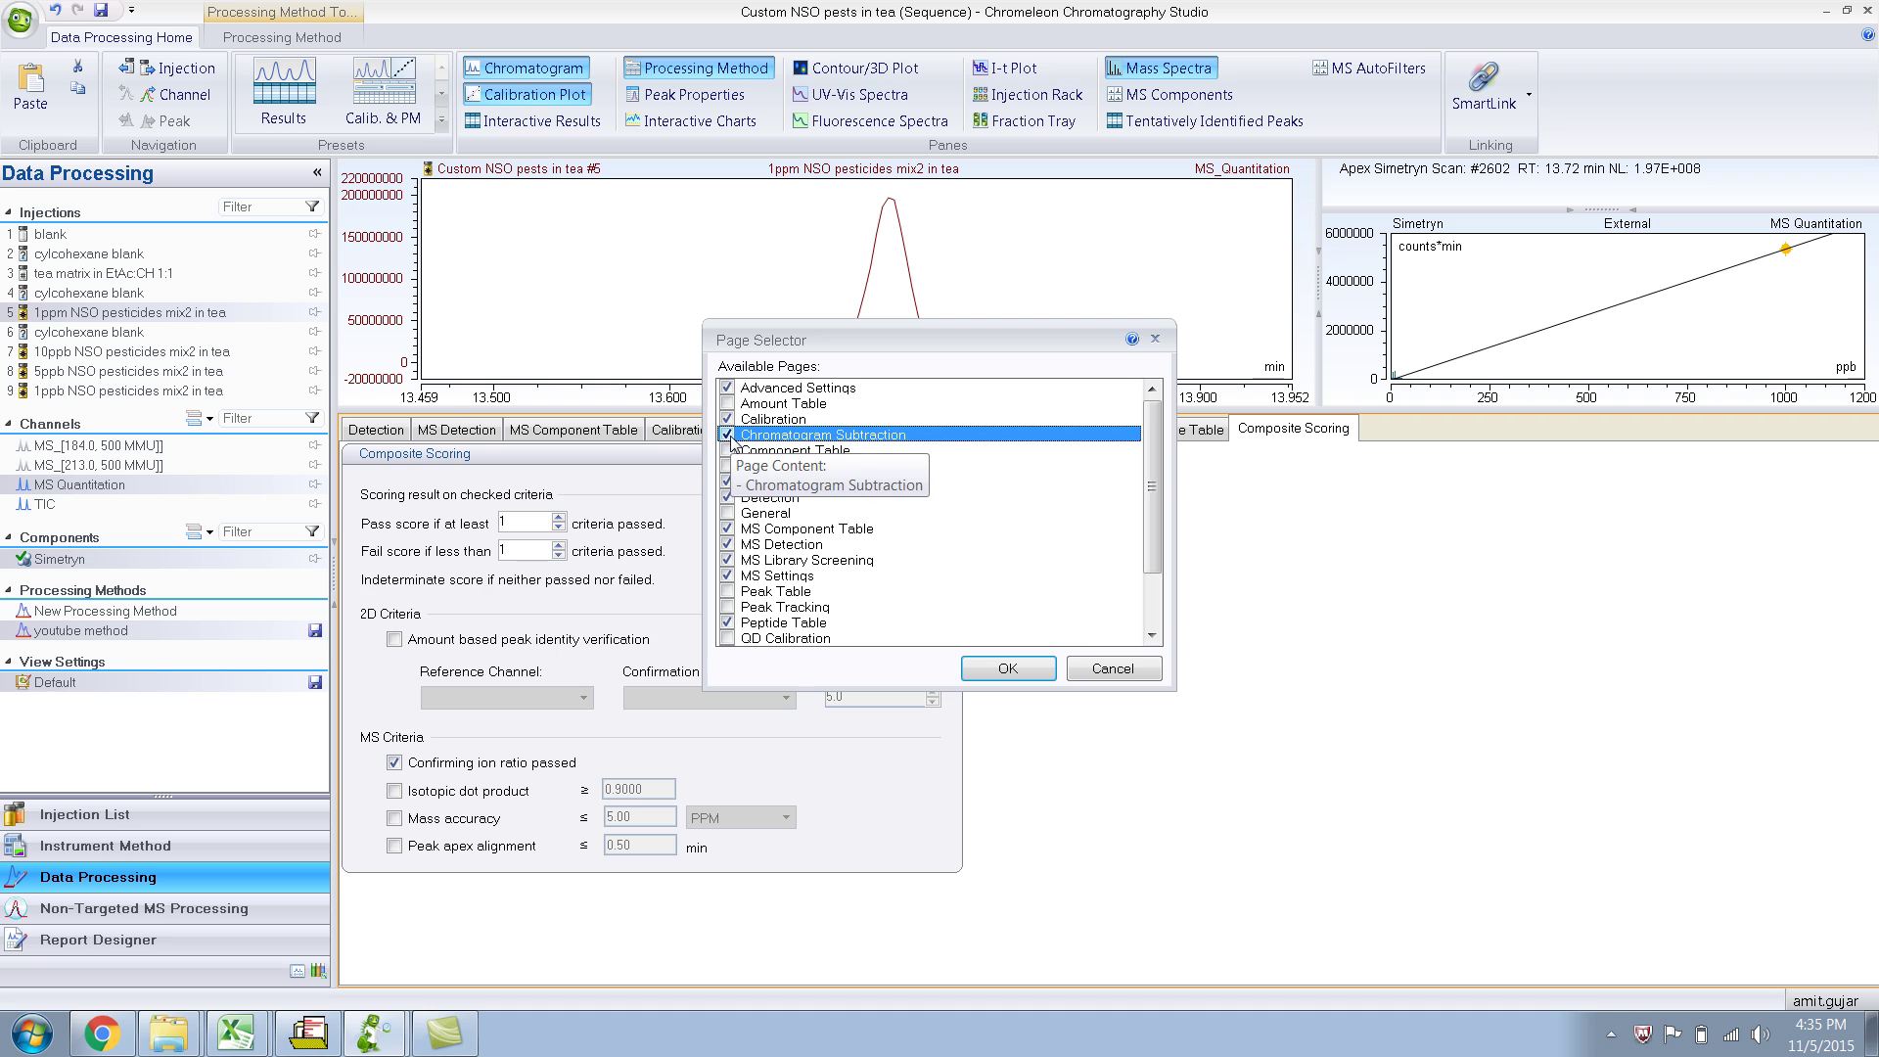
{"action": "left_click", "coordinate": [1040, 670]}
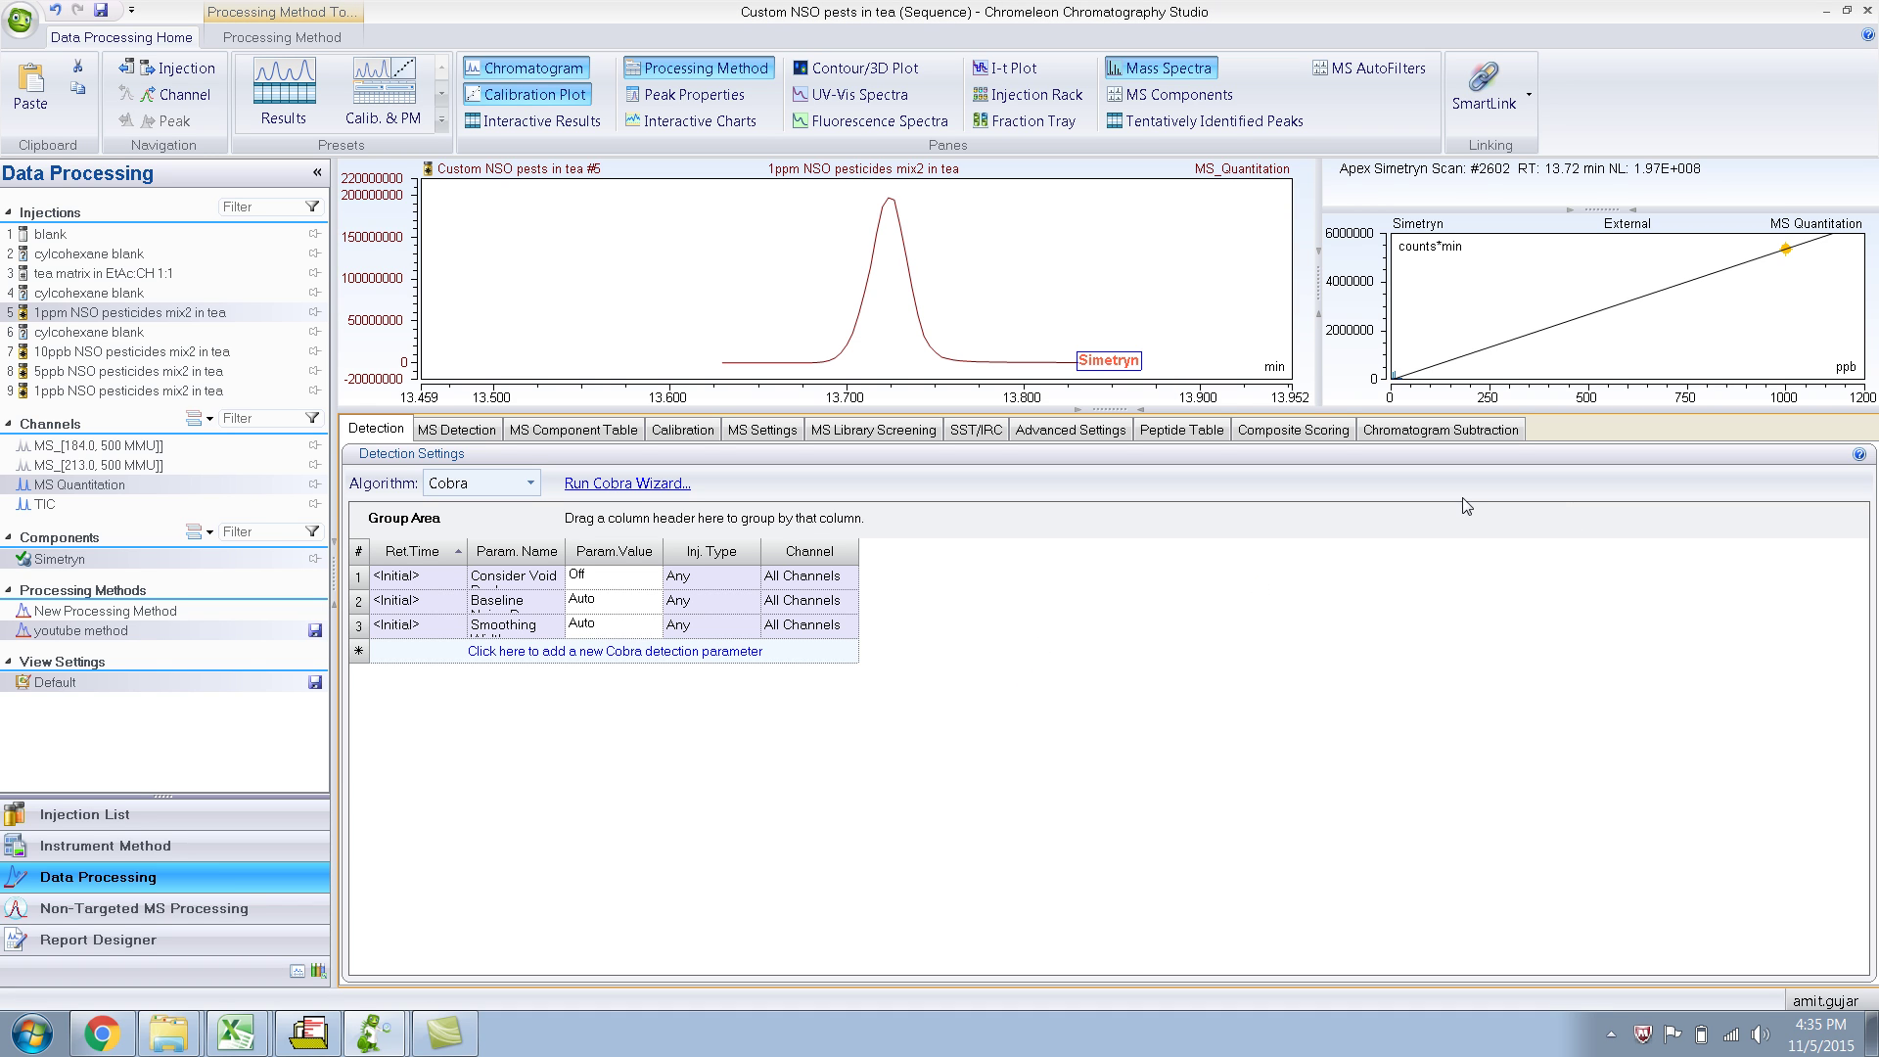
Show the subtraction settings and the full 5–35.6 min TIC trace of the 1ppm tea injection
{"action": "left_click", "coordinate": [1447, 434]}
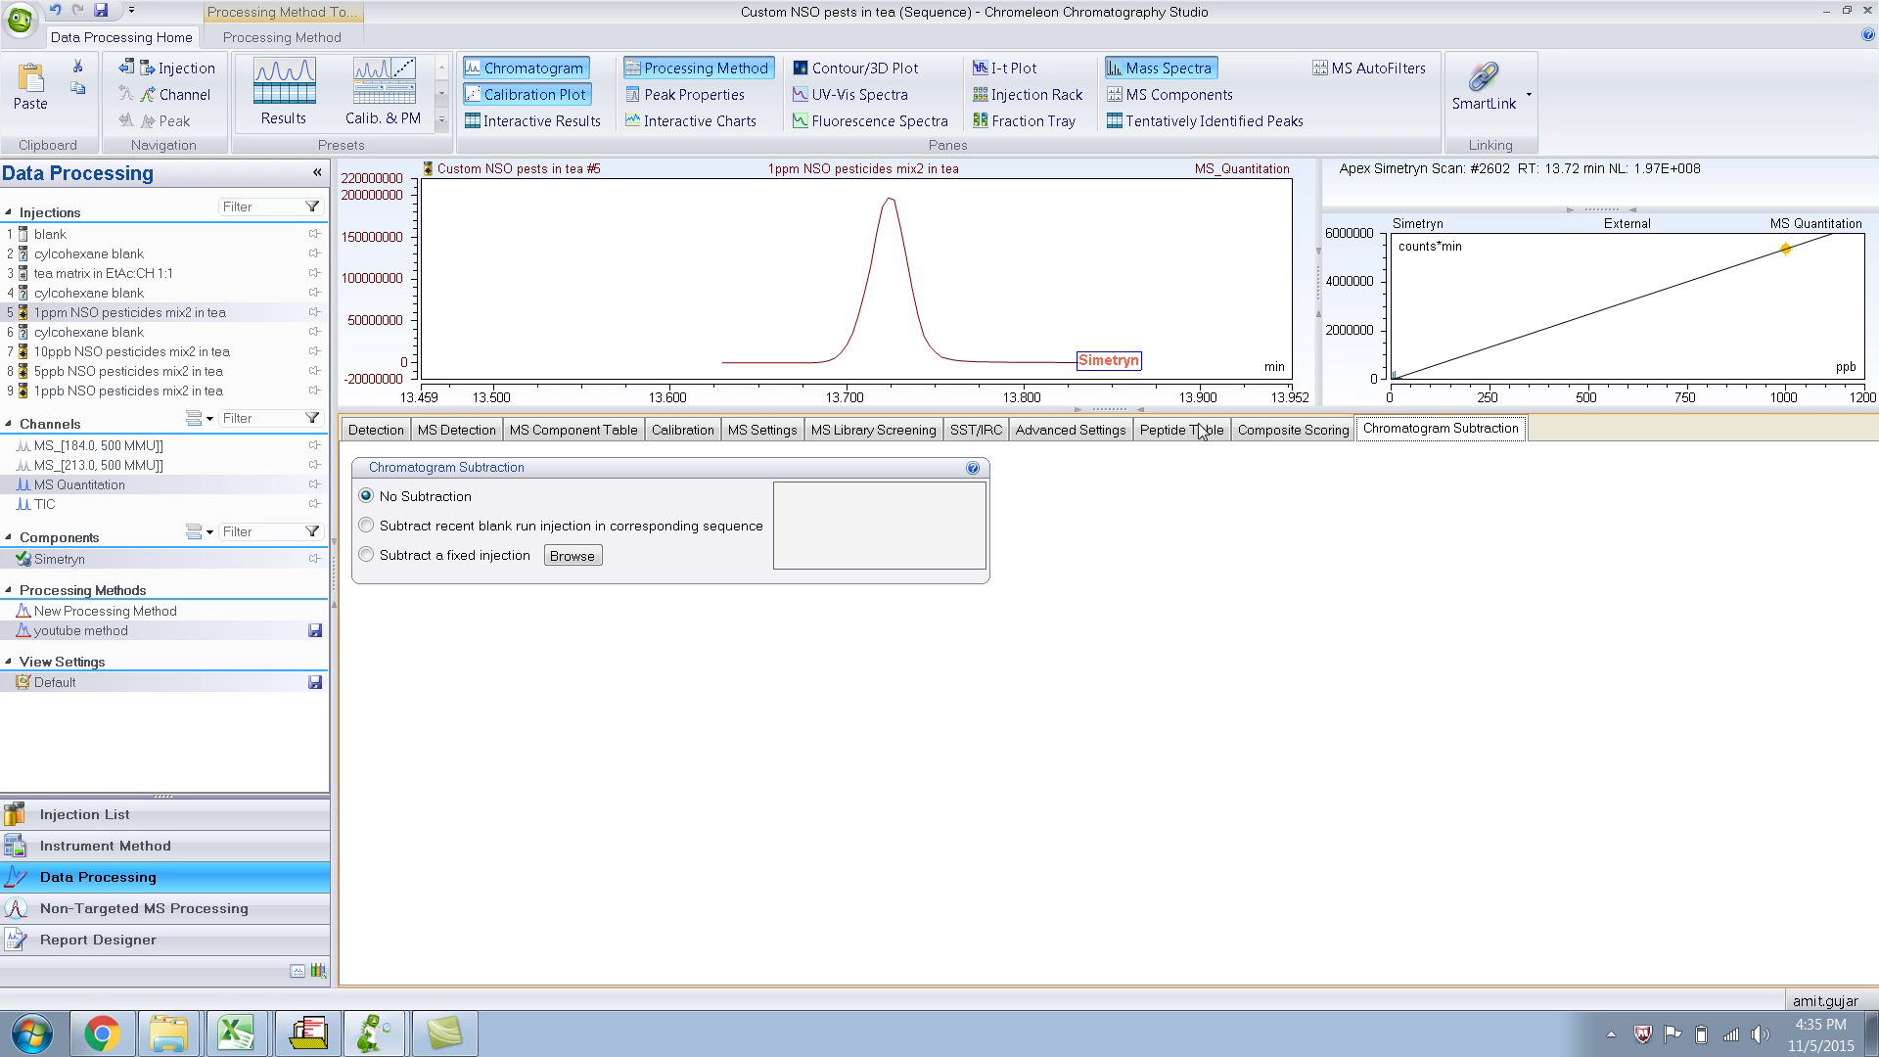
{"action": "left_click_drag", "start_coordinate": [1140, 410], "coordinate": [1132, 566]}
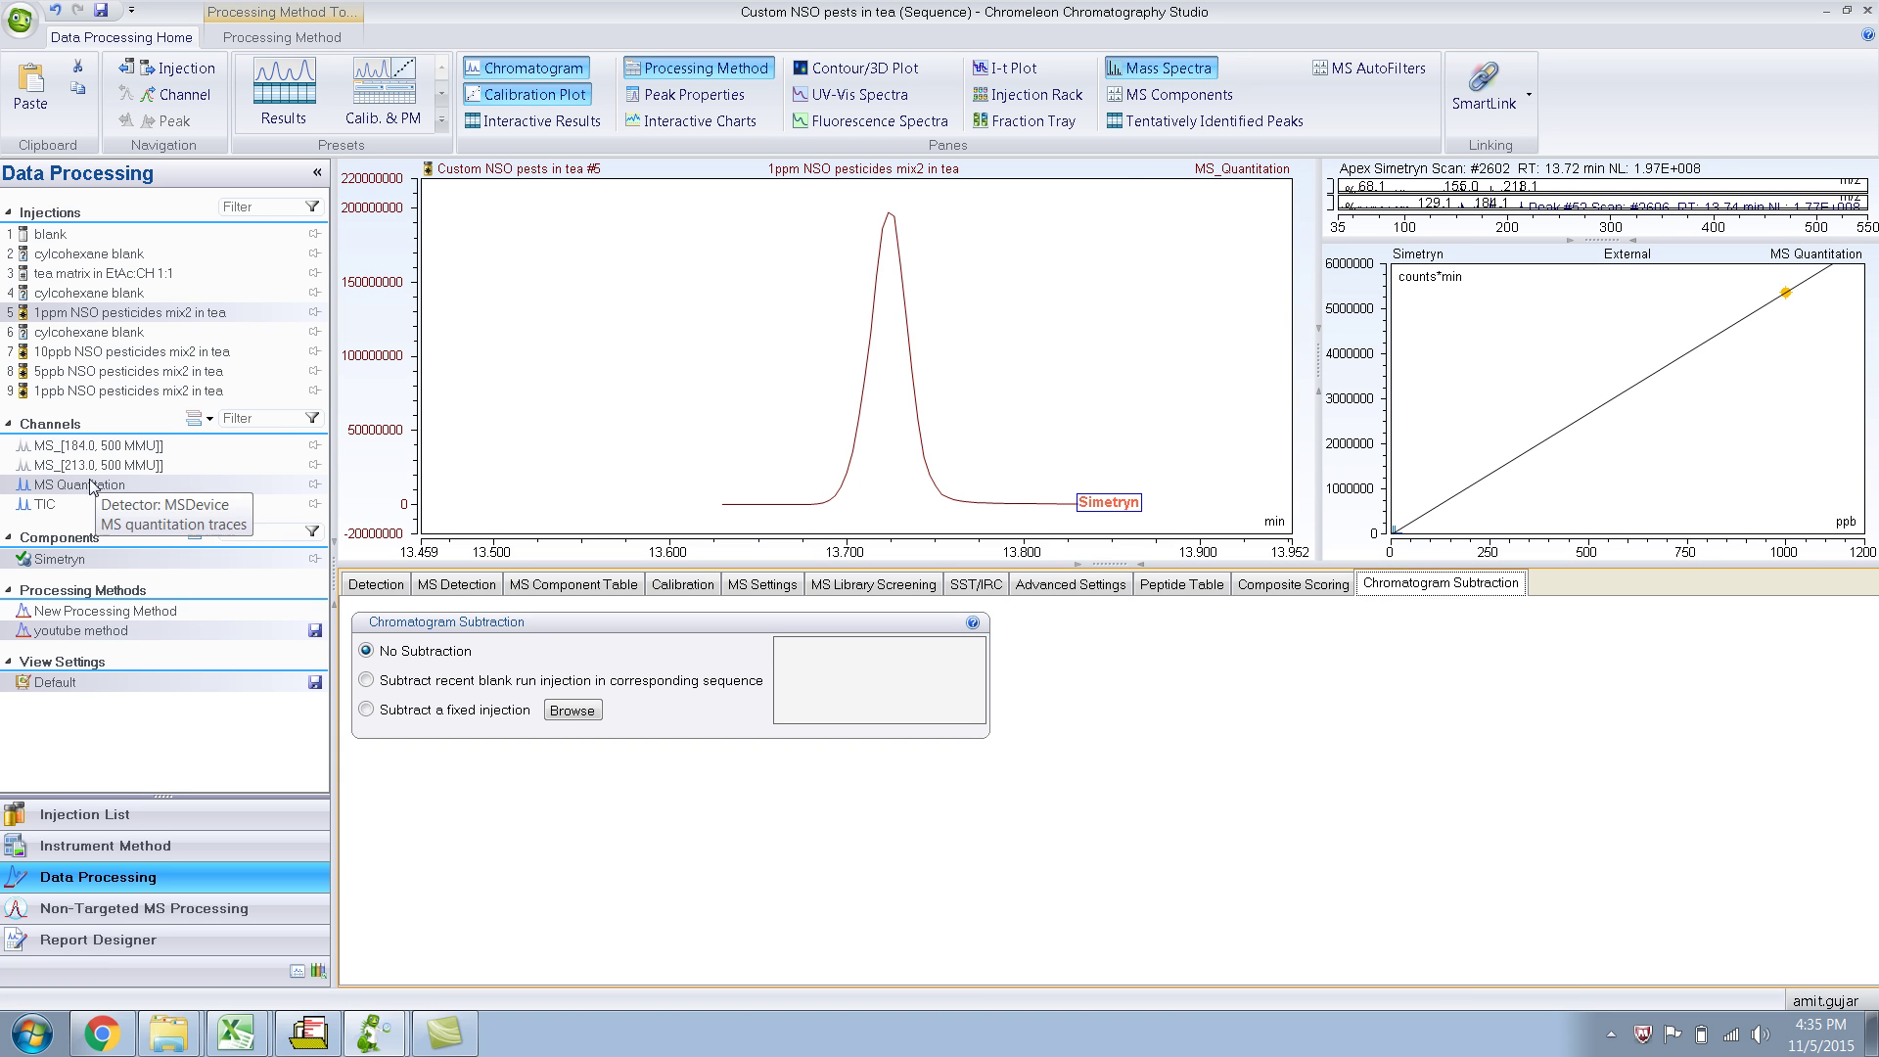
{"action": "left_click", "coordinate": [54, 503]}
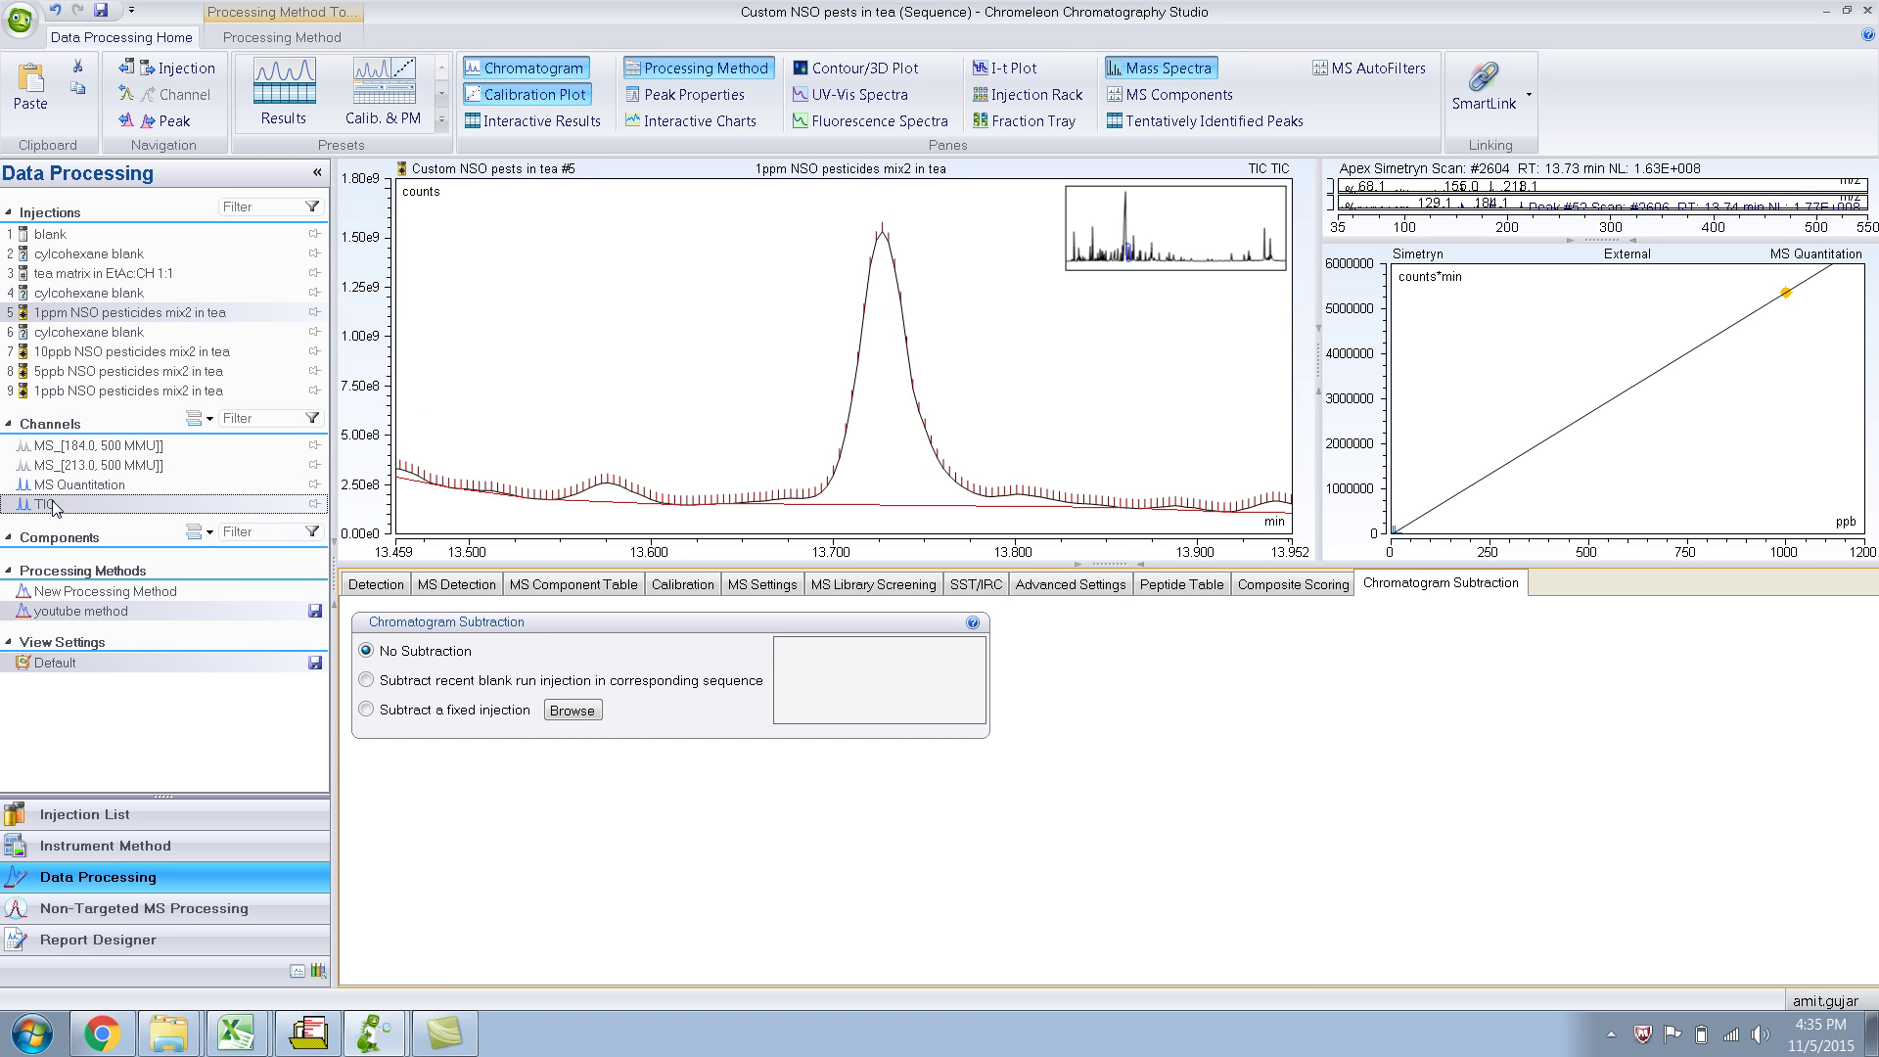
{"action": "left_click", "coordinate": [1212, 208]}
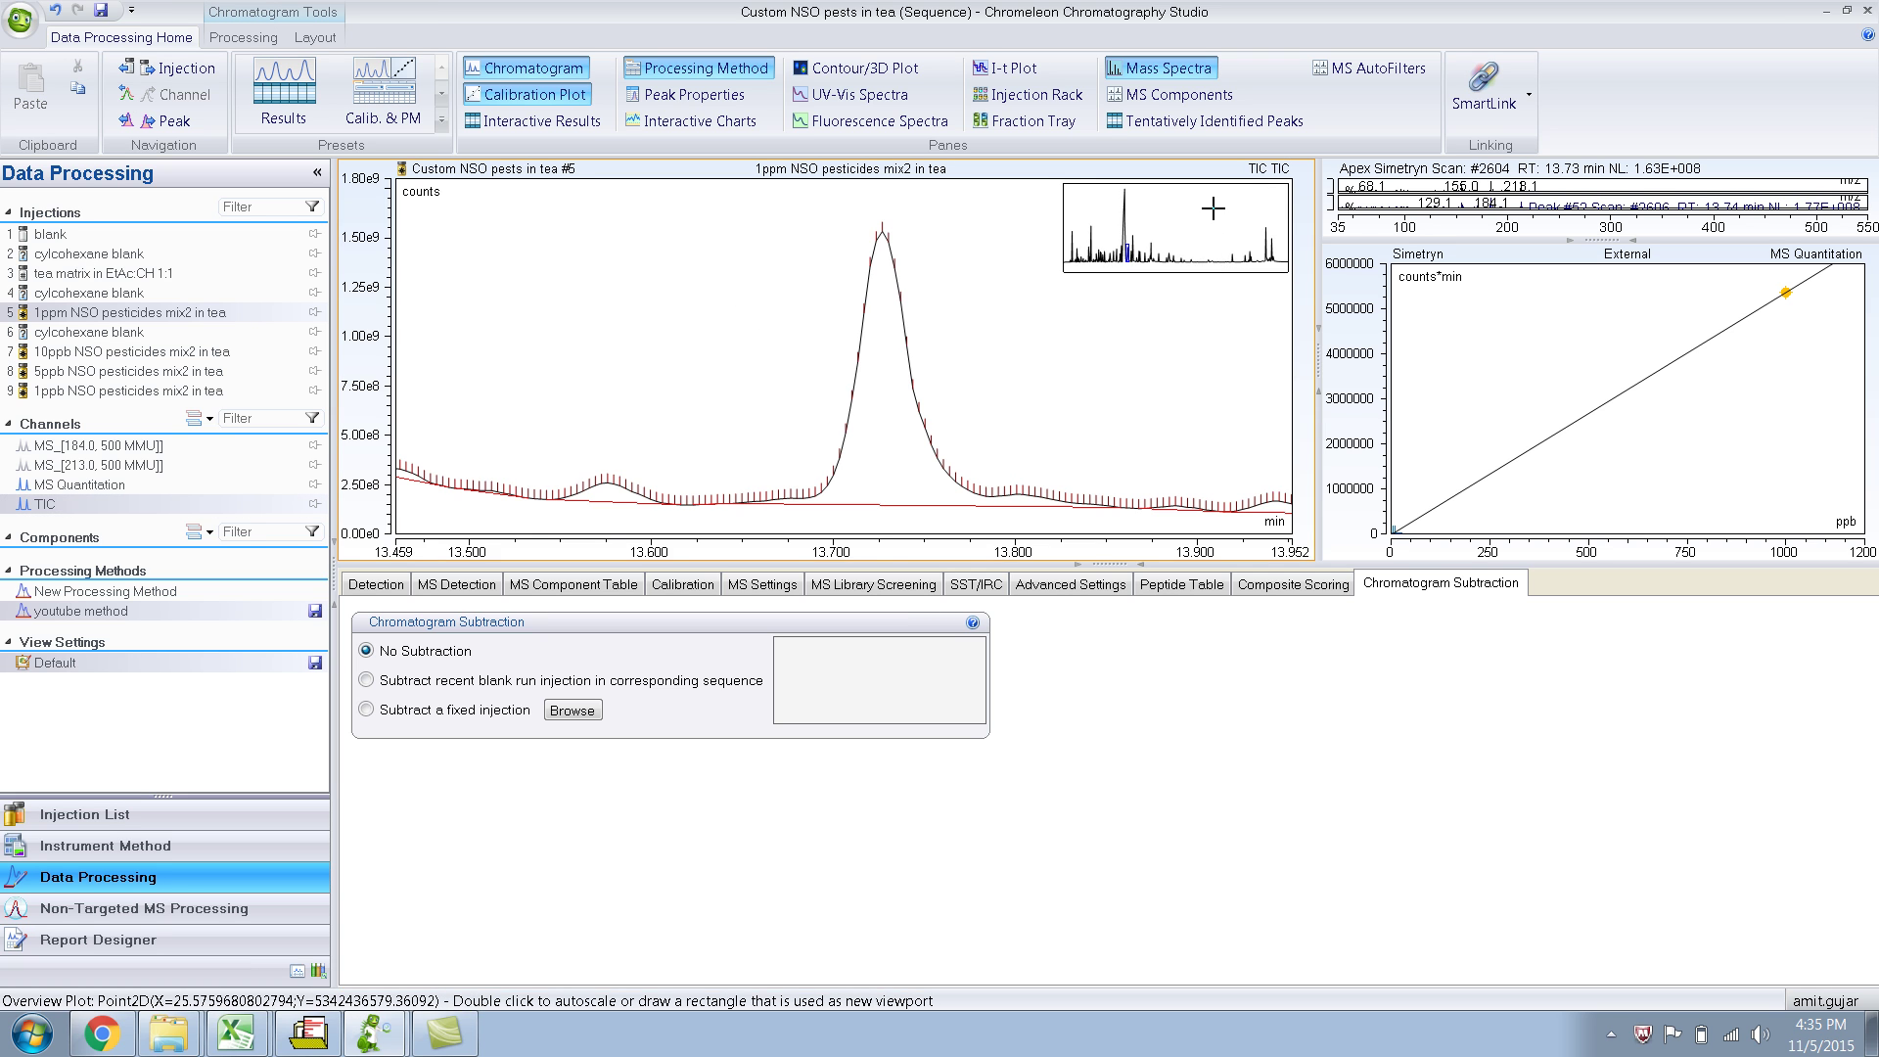
{"action": "double_click", "coordinate": [1212, 208]}
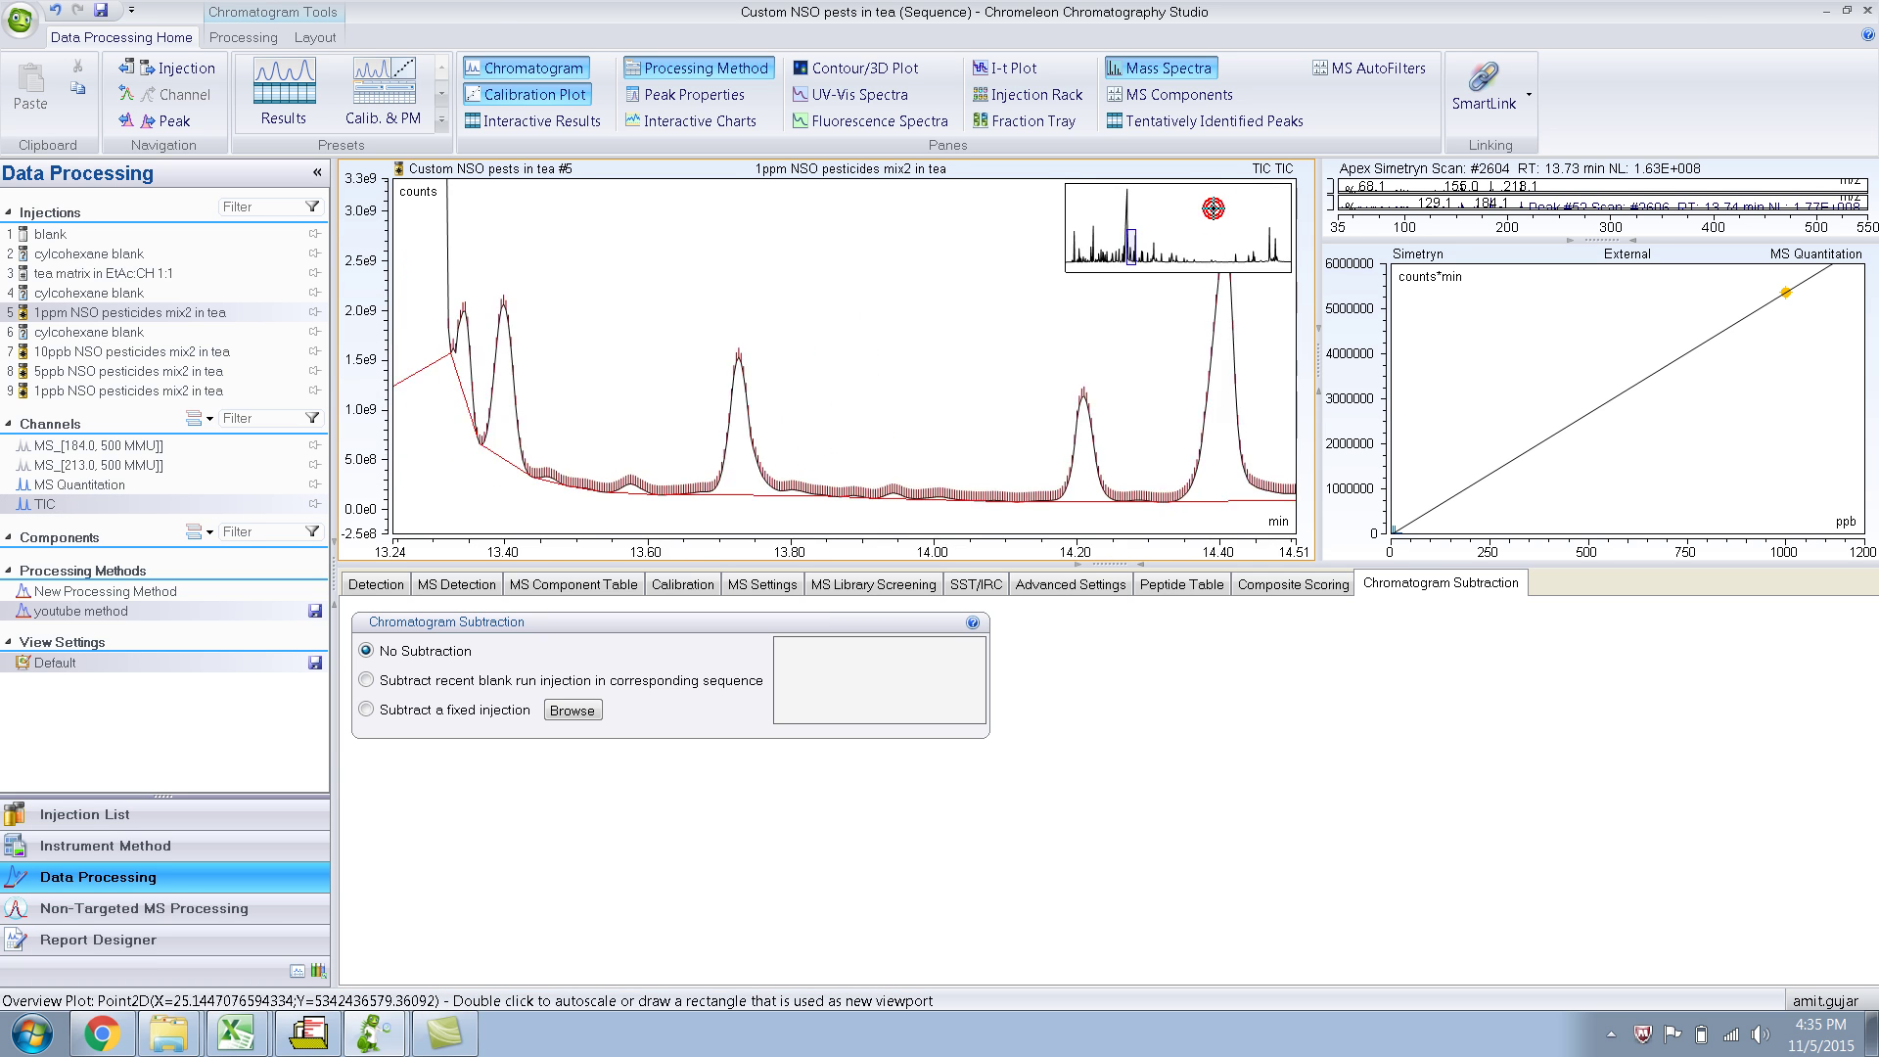
Turn off Raw data points in the chromatogram plot properties
{"action": "right_click", "coordinate": [776, 313]}
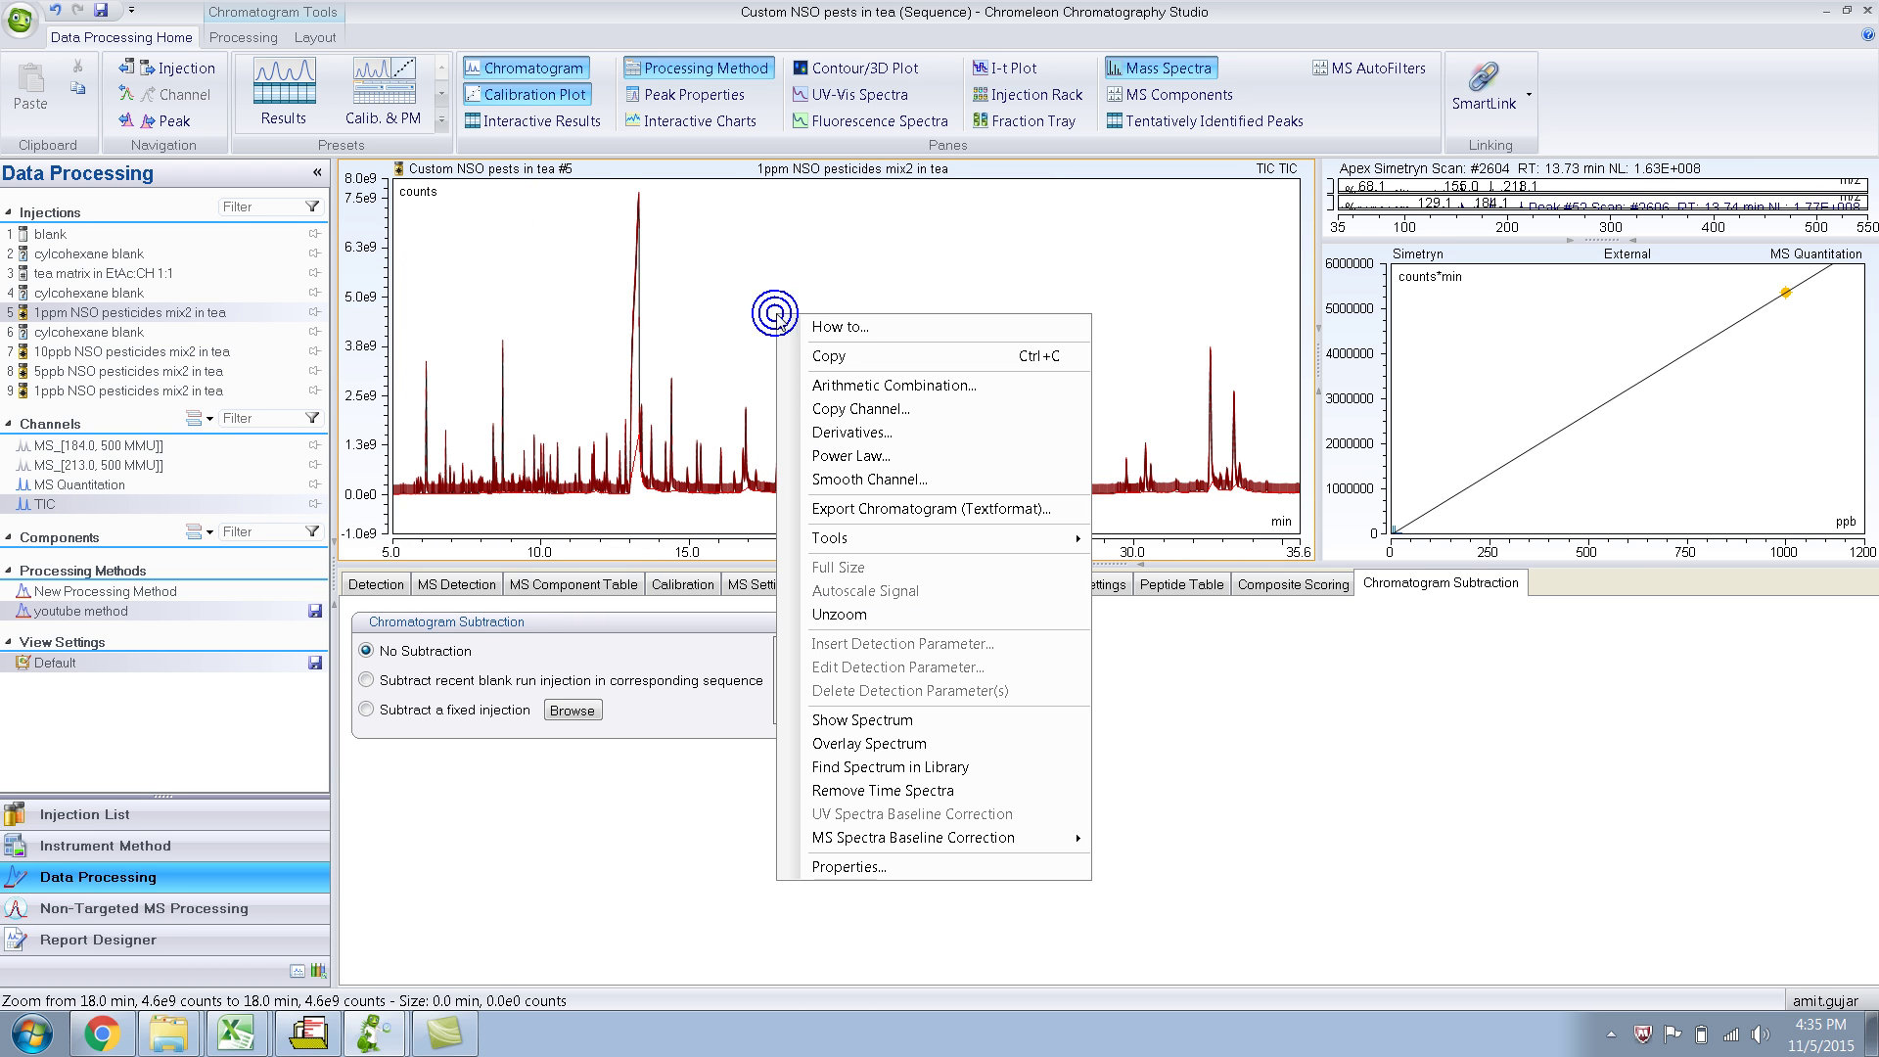
{"action": "left_click", "coordinate": [886, 866]}
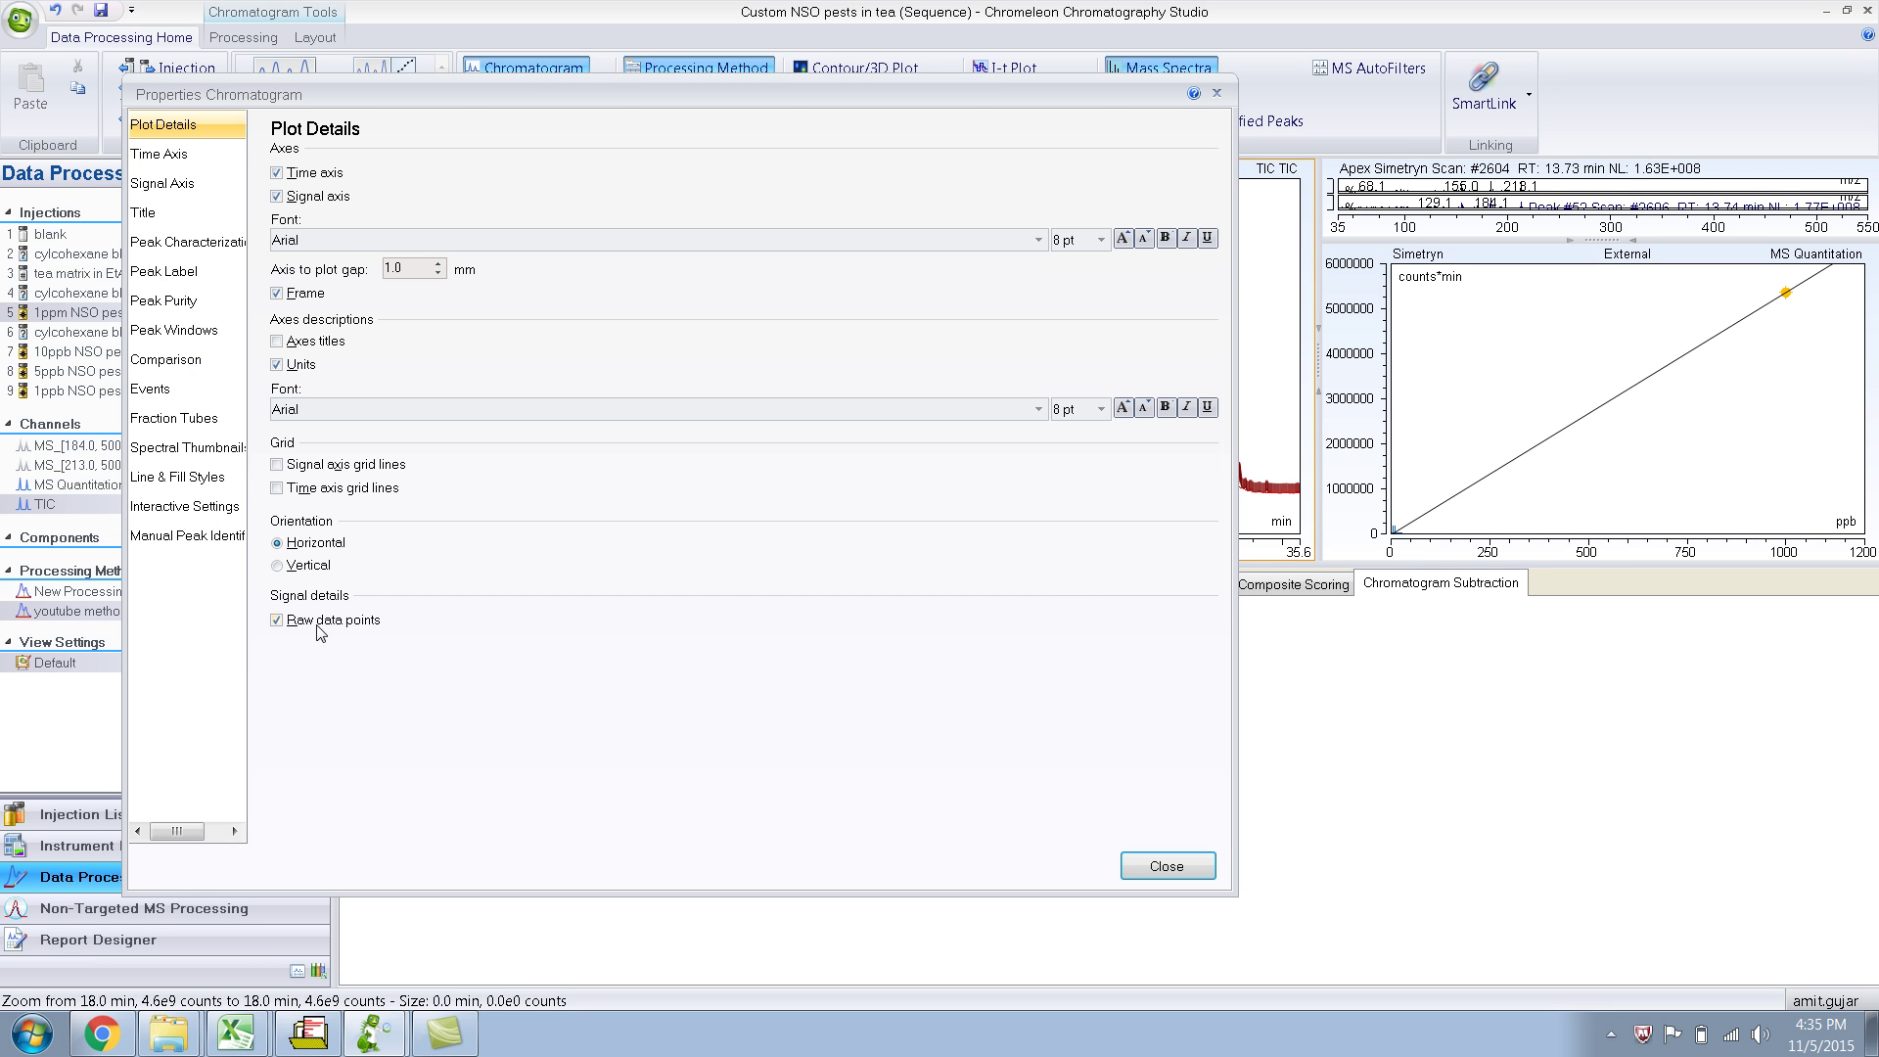
{"action": "left_click", "coordinate": [282, 622]}
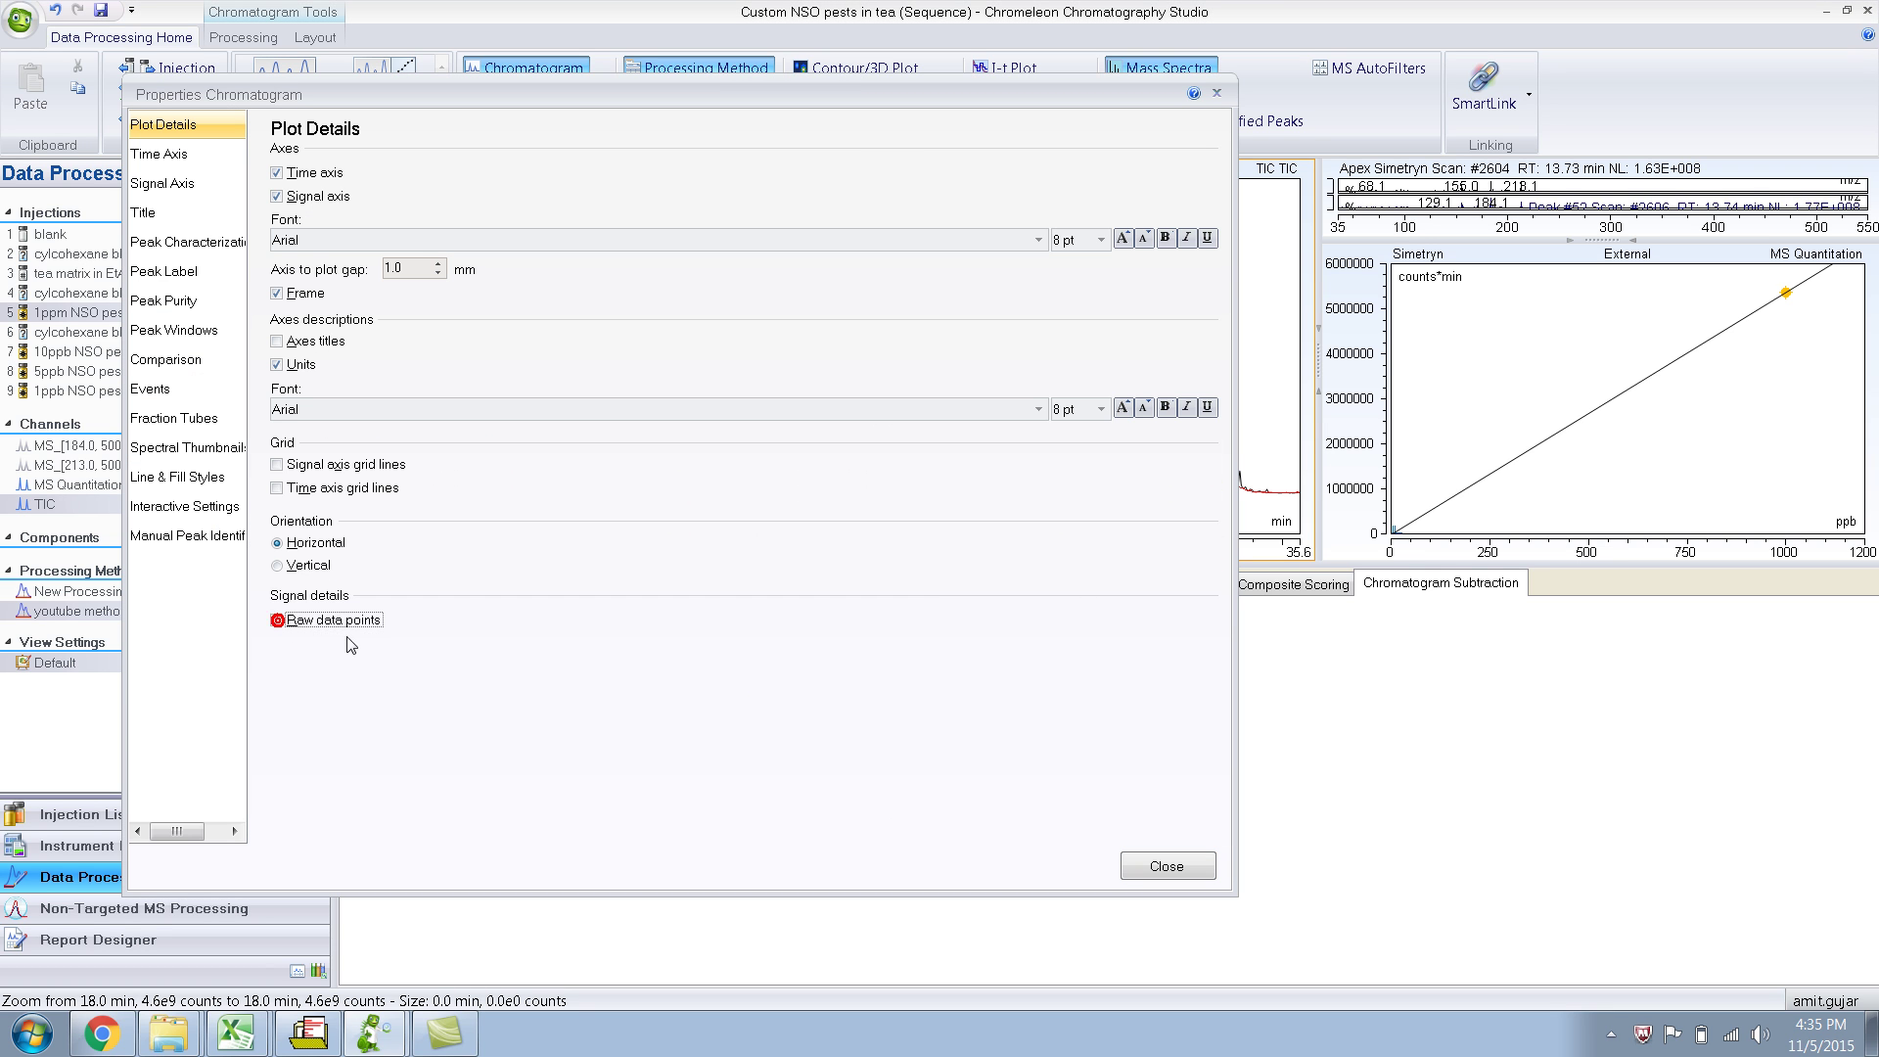
{"action": "left_click", "coordinate": [1166, 867]}
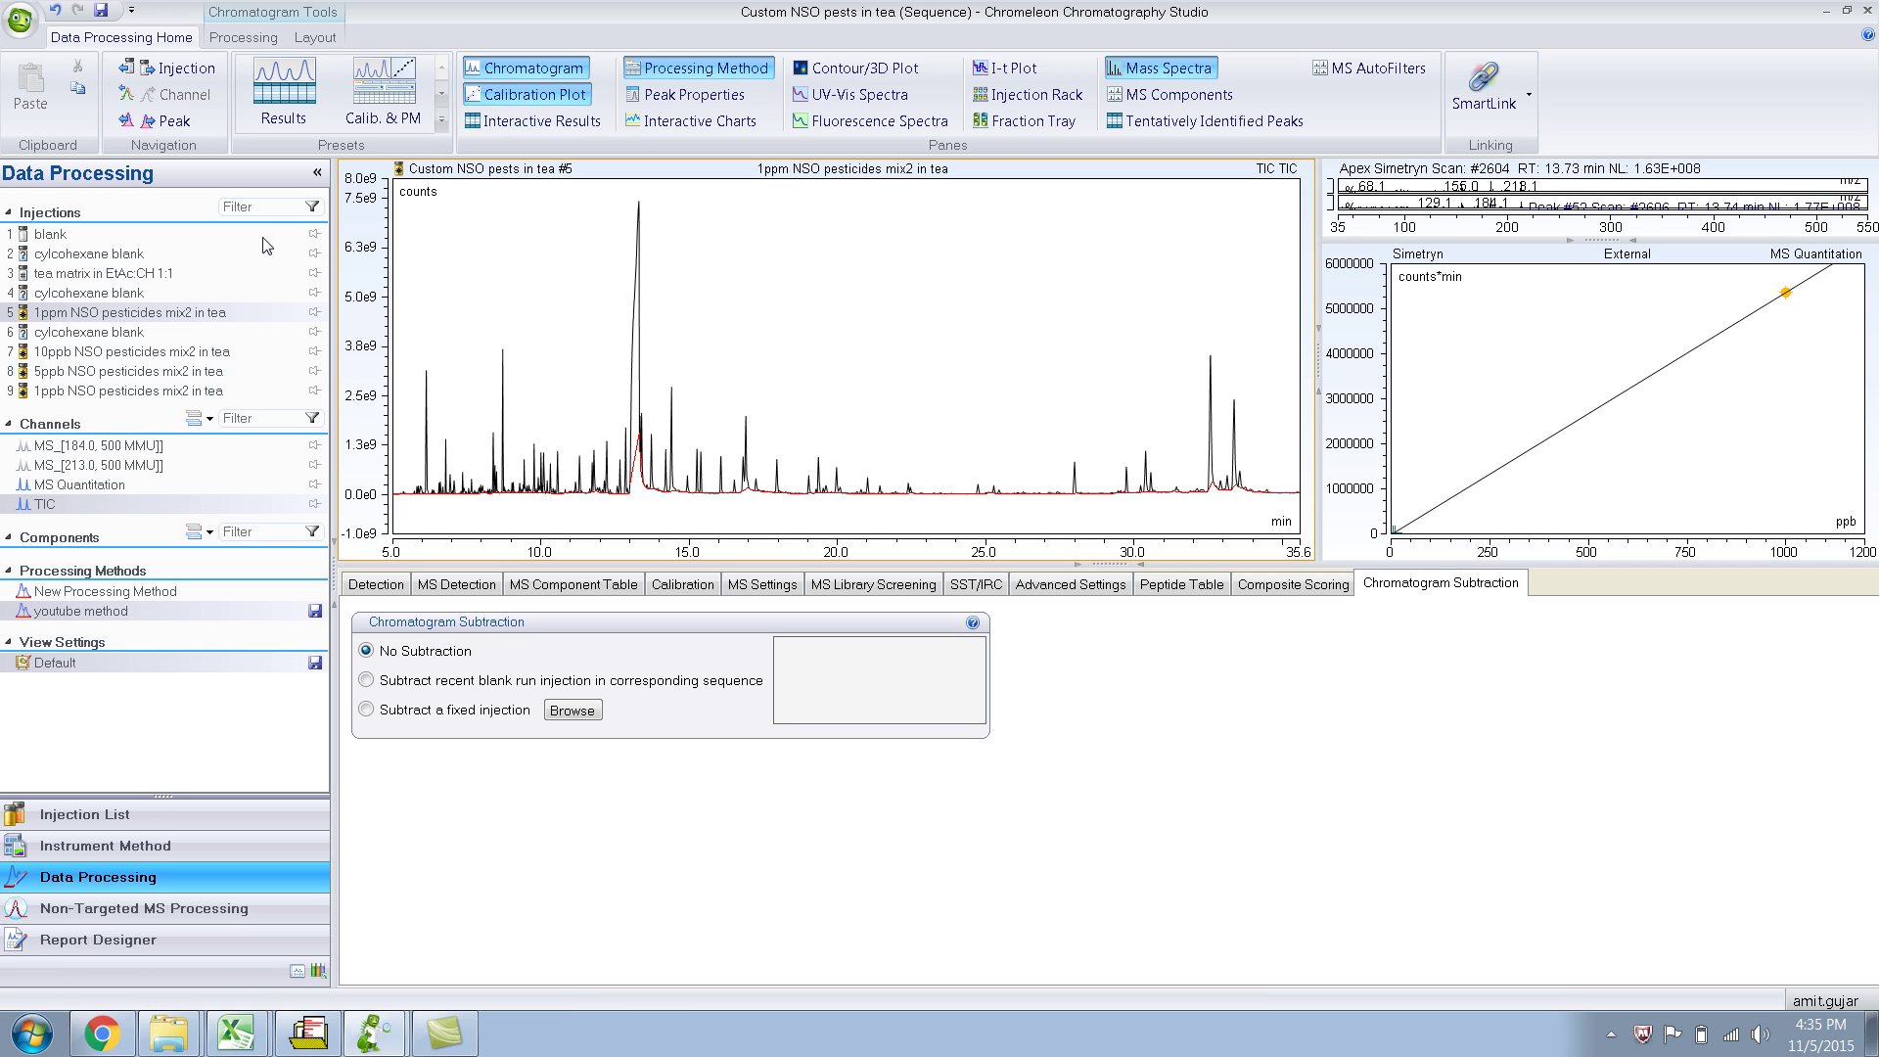
{"action": "left_click", "coordinate": [167, 320]}
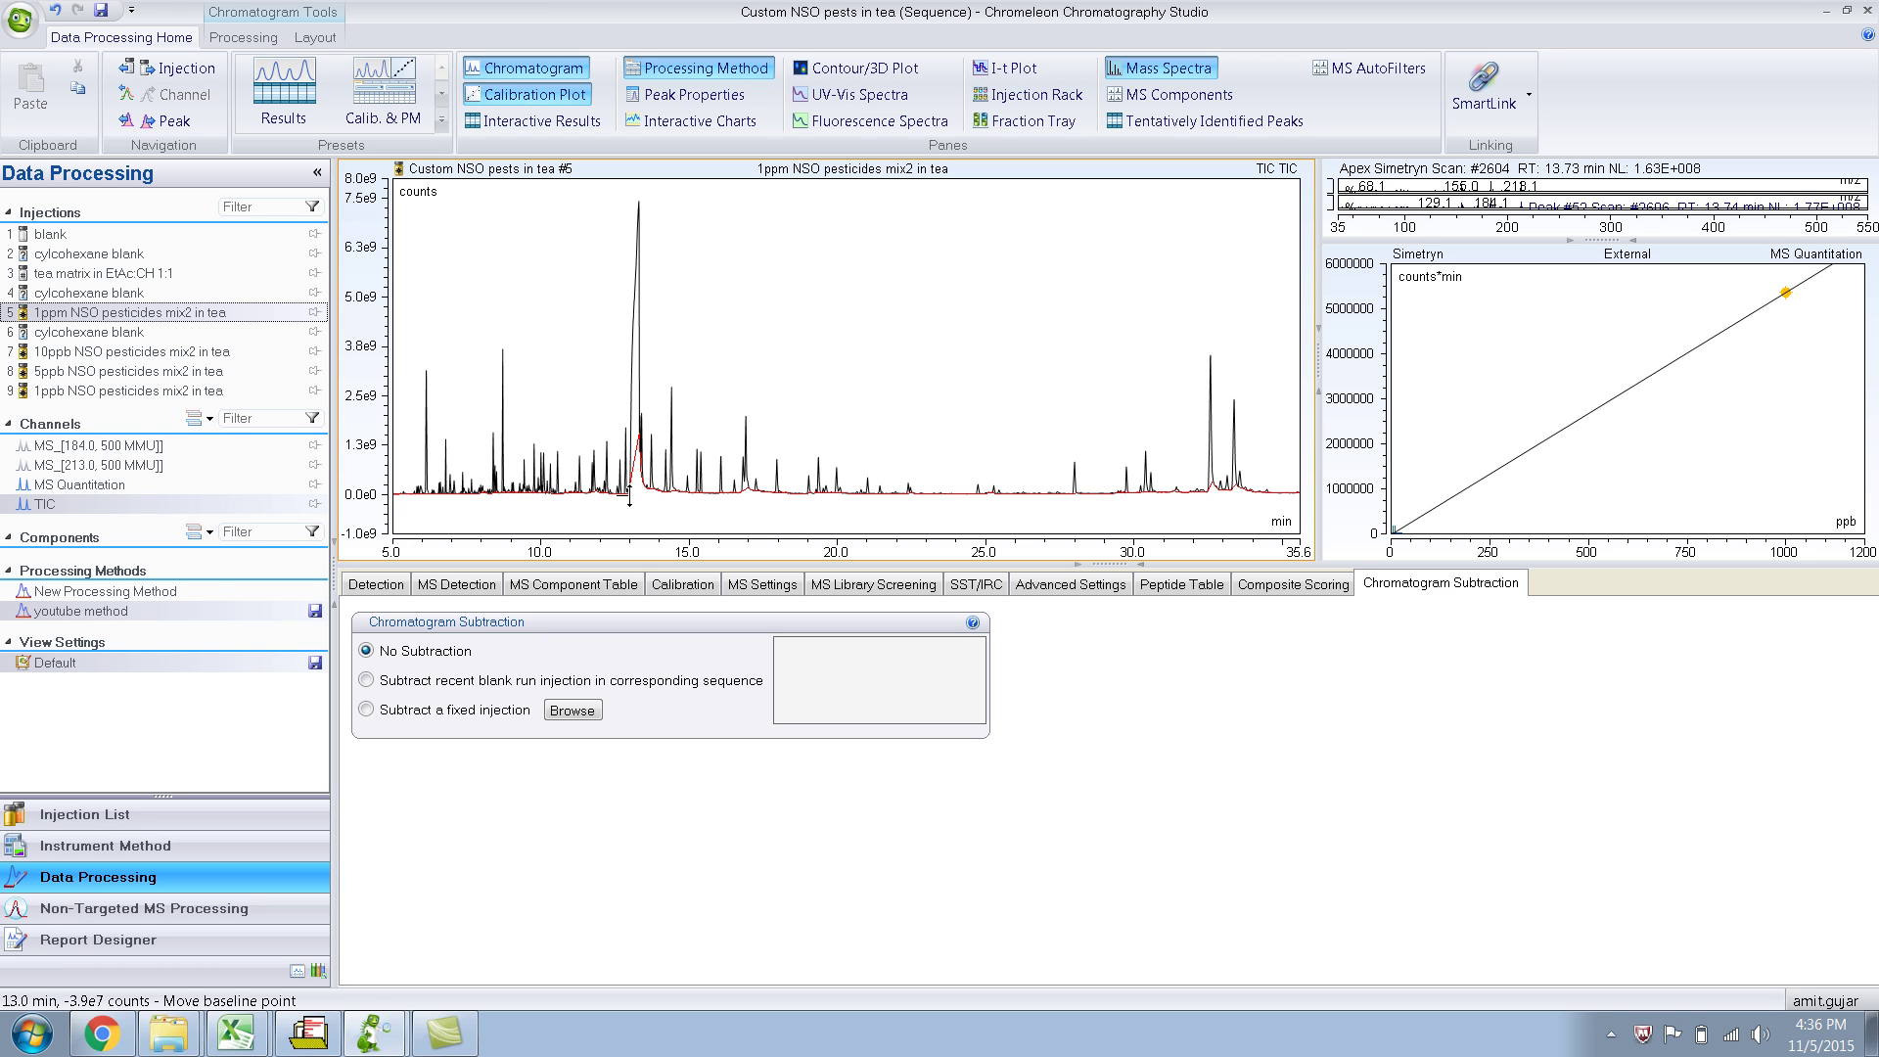
Set subtraction to a fixed injection using the tea matrix in EtAc:CH 1:1 injection
{"action": "left_click", "coordinate": [367, 711]}
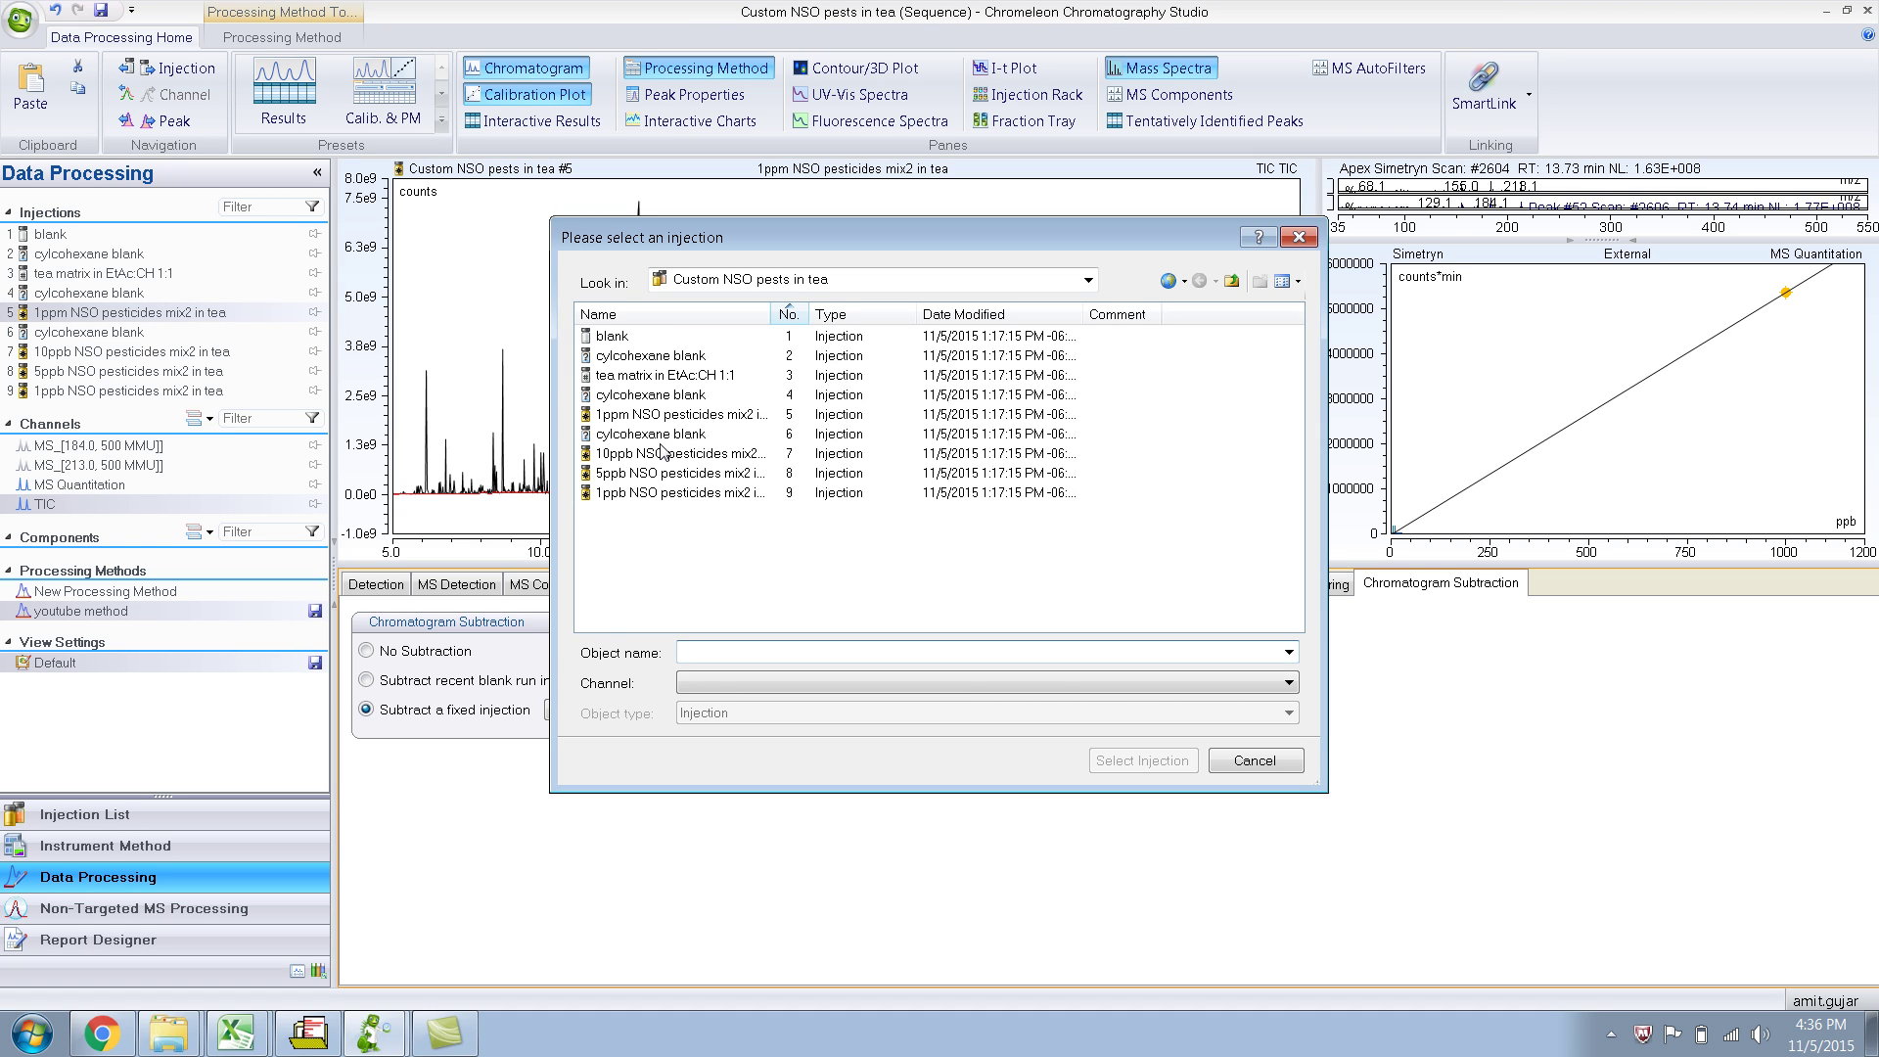
{"action": "left_click", "coordinate": [685, 379]}
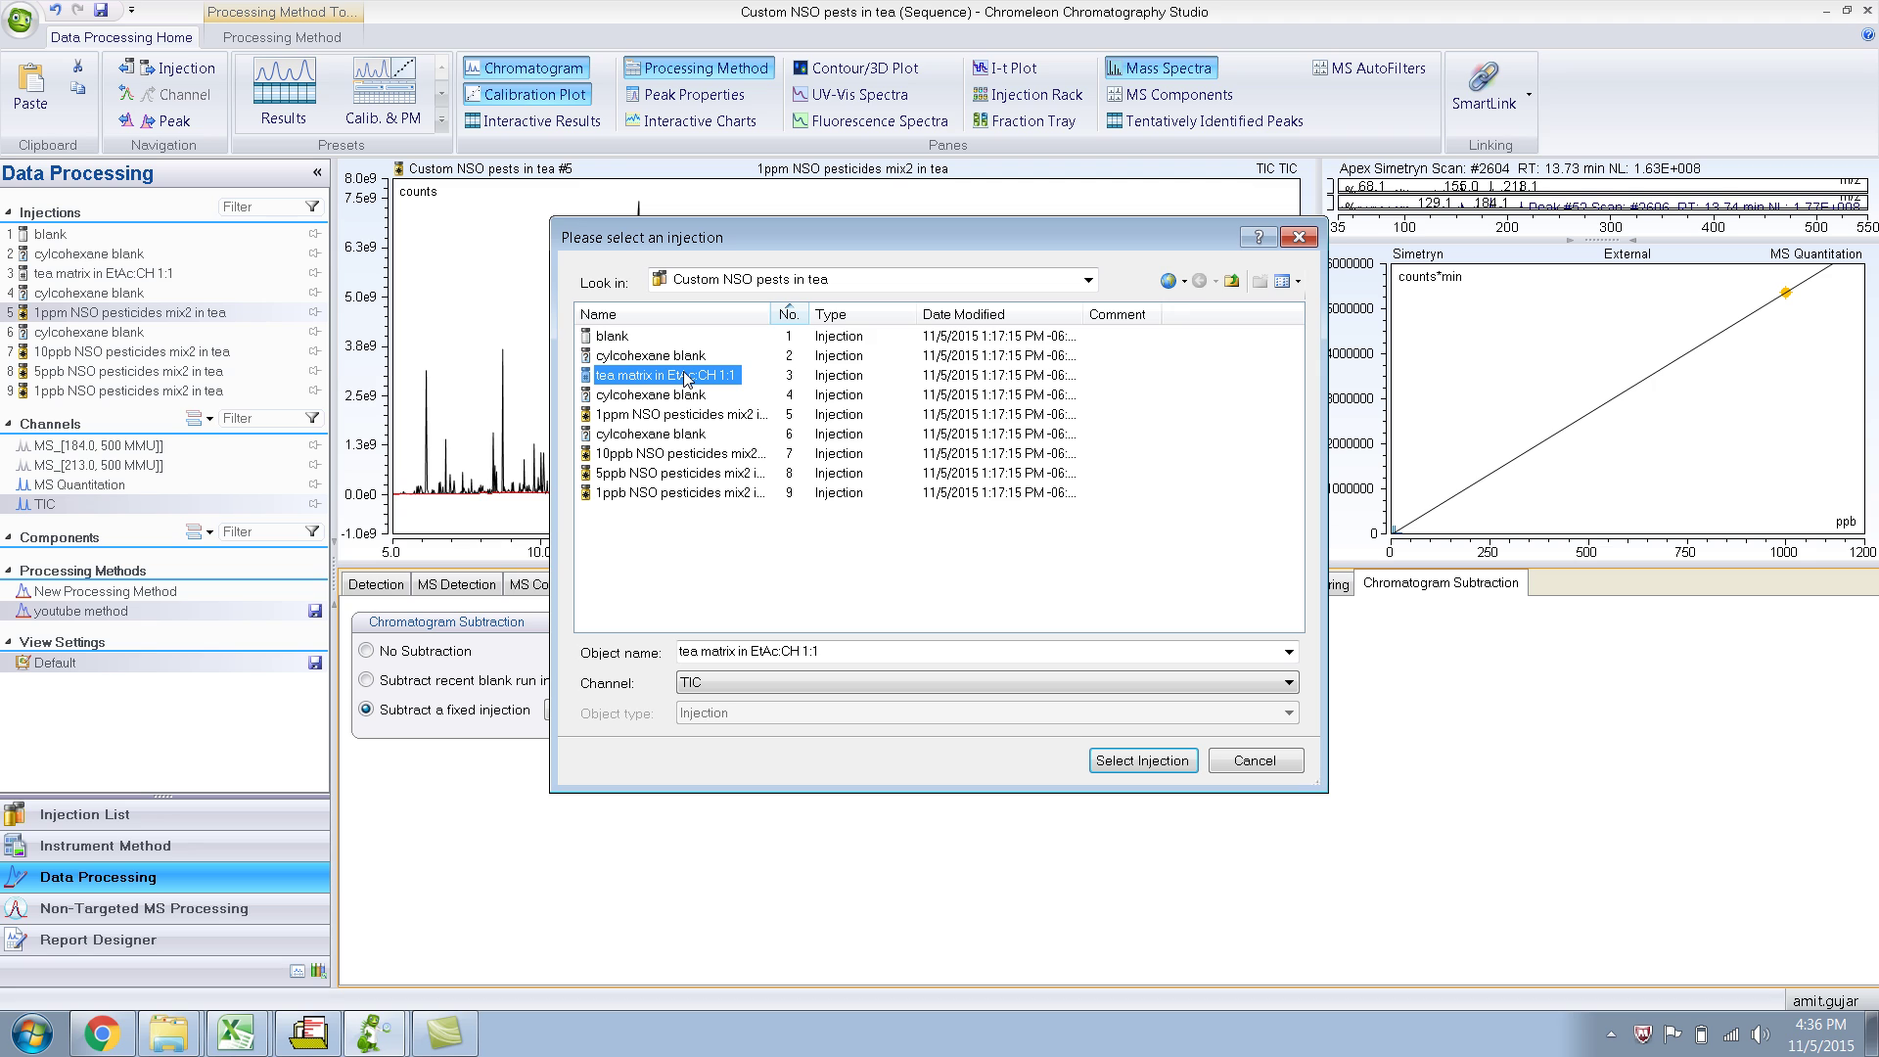
{"action": "left_click", "coordinate": [1104, 764]}
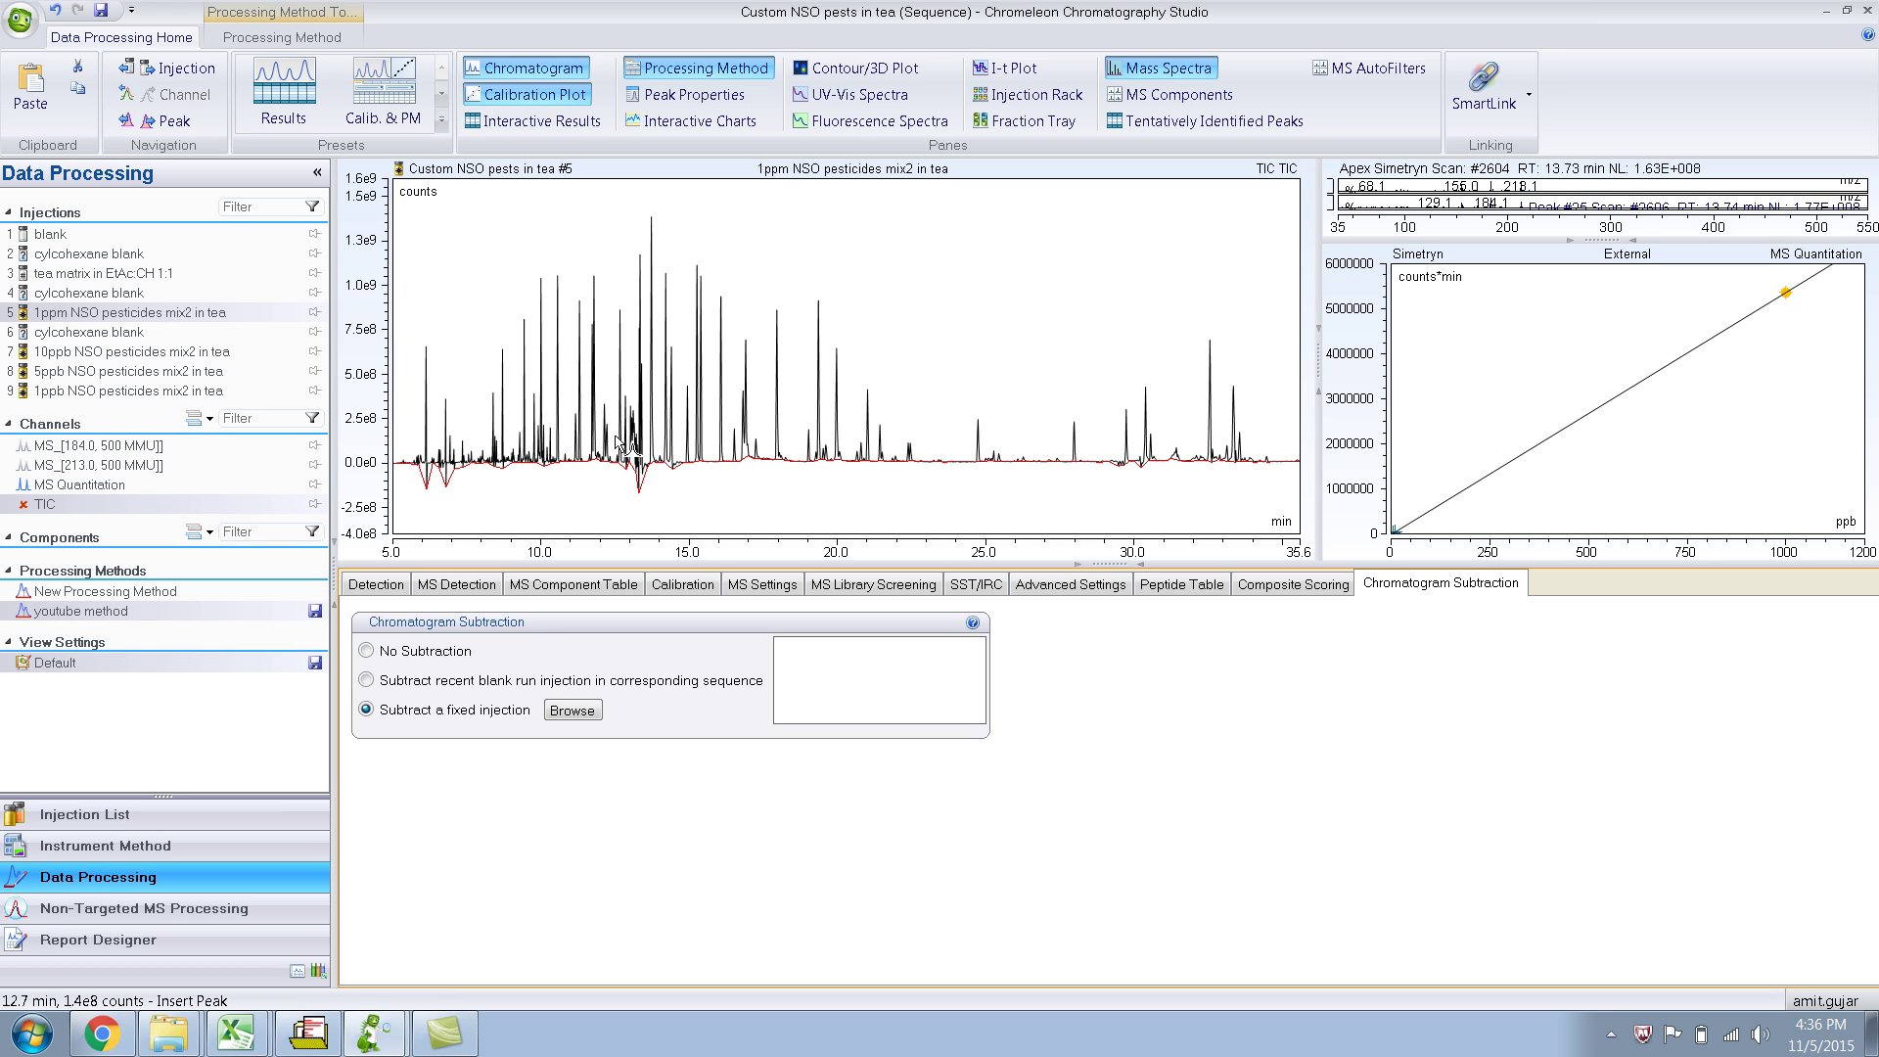
Zoom to 14.6–20.4 min, select the 16.07 min peak, and show its mass spectra
{"action": "left_click_drag", "start_coordinate": [676, 232], "coordinate": [848, 480]}
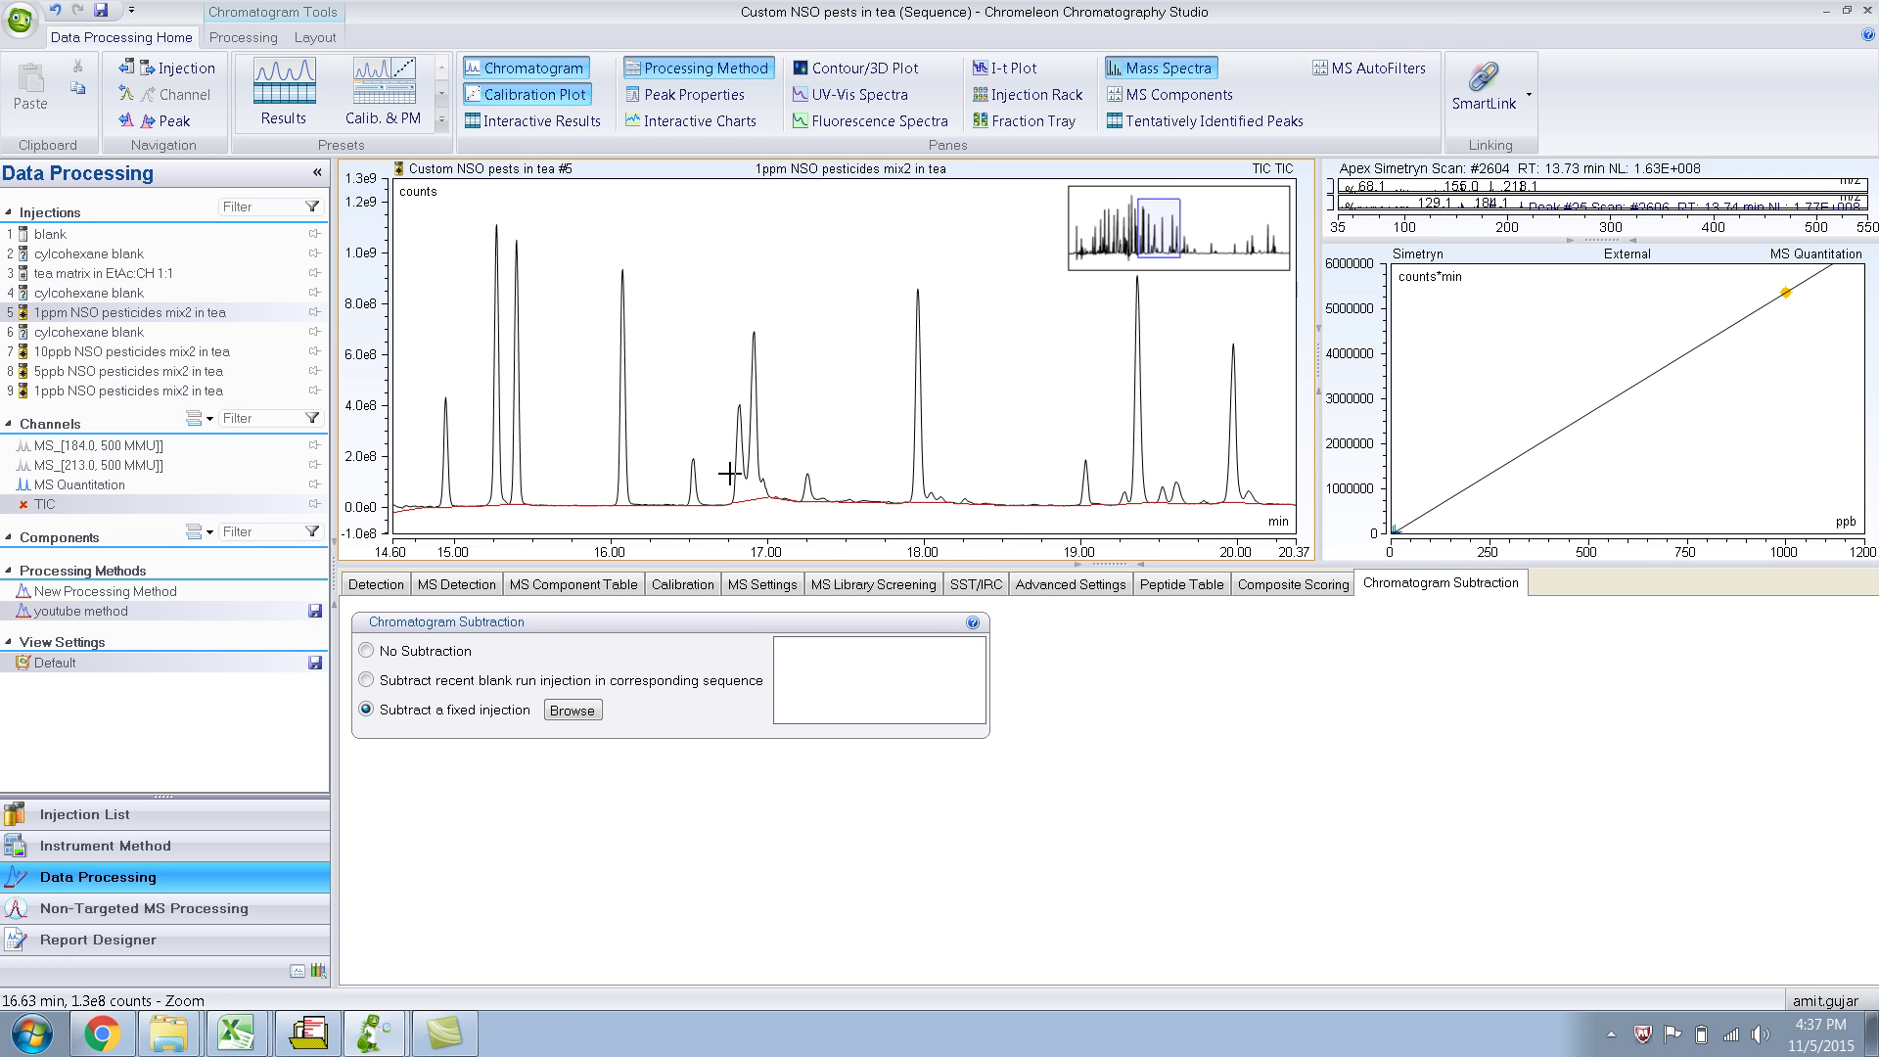
{"action": "left_click", "coordinate": [625, 476]}
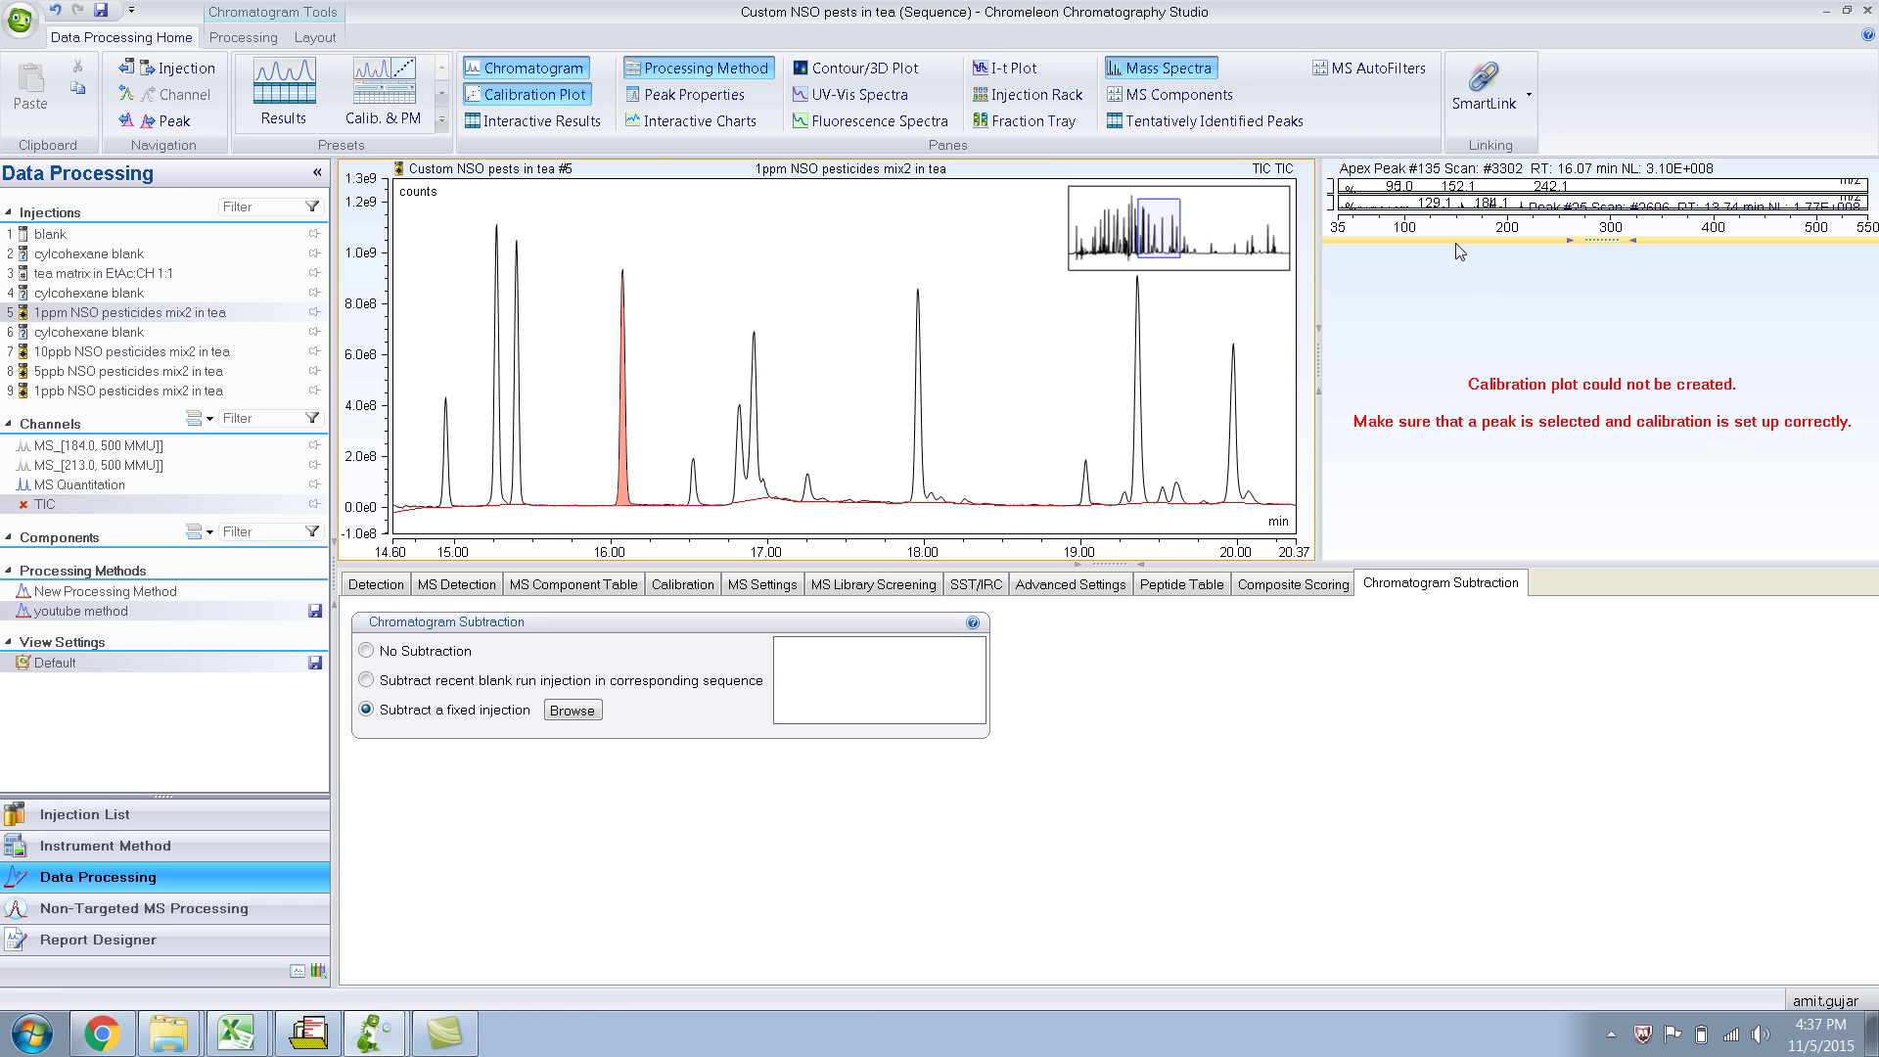
{"action": "left_click", "coordinate": [563, 102]}
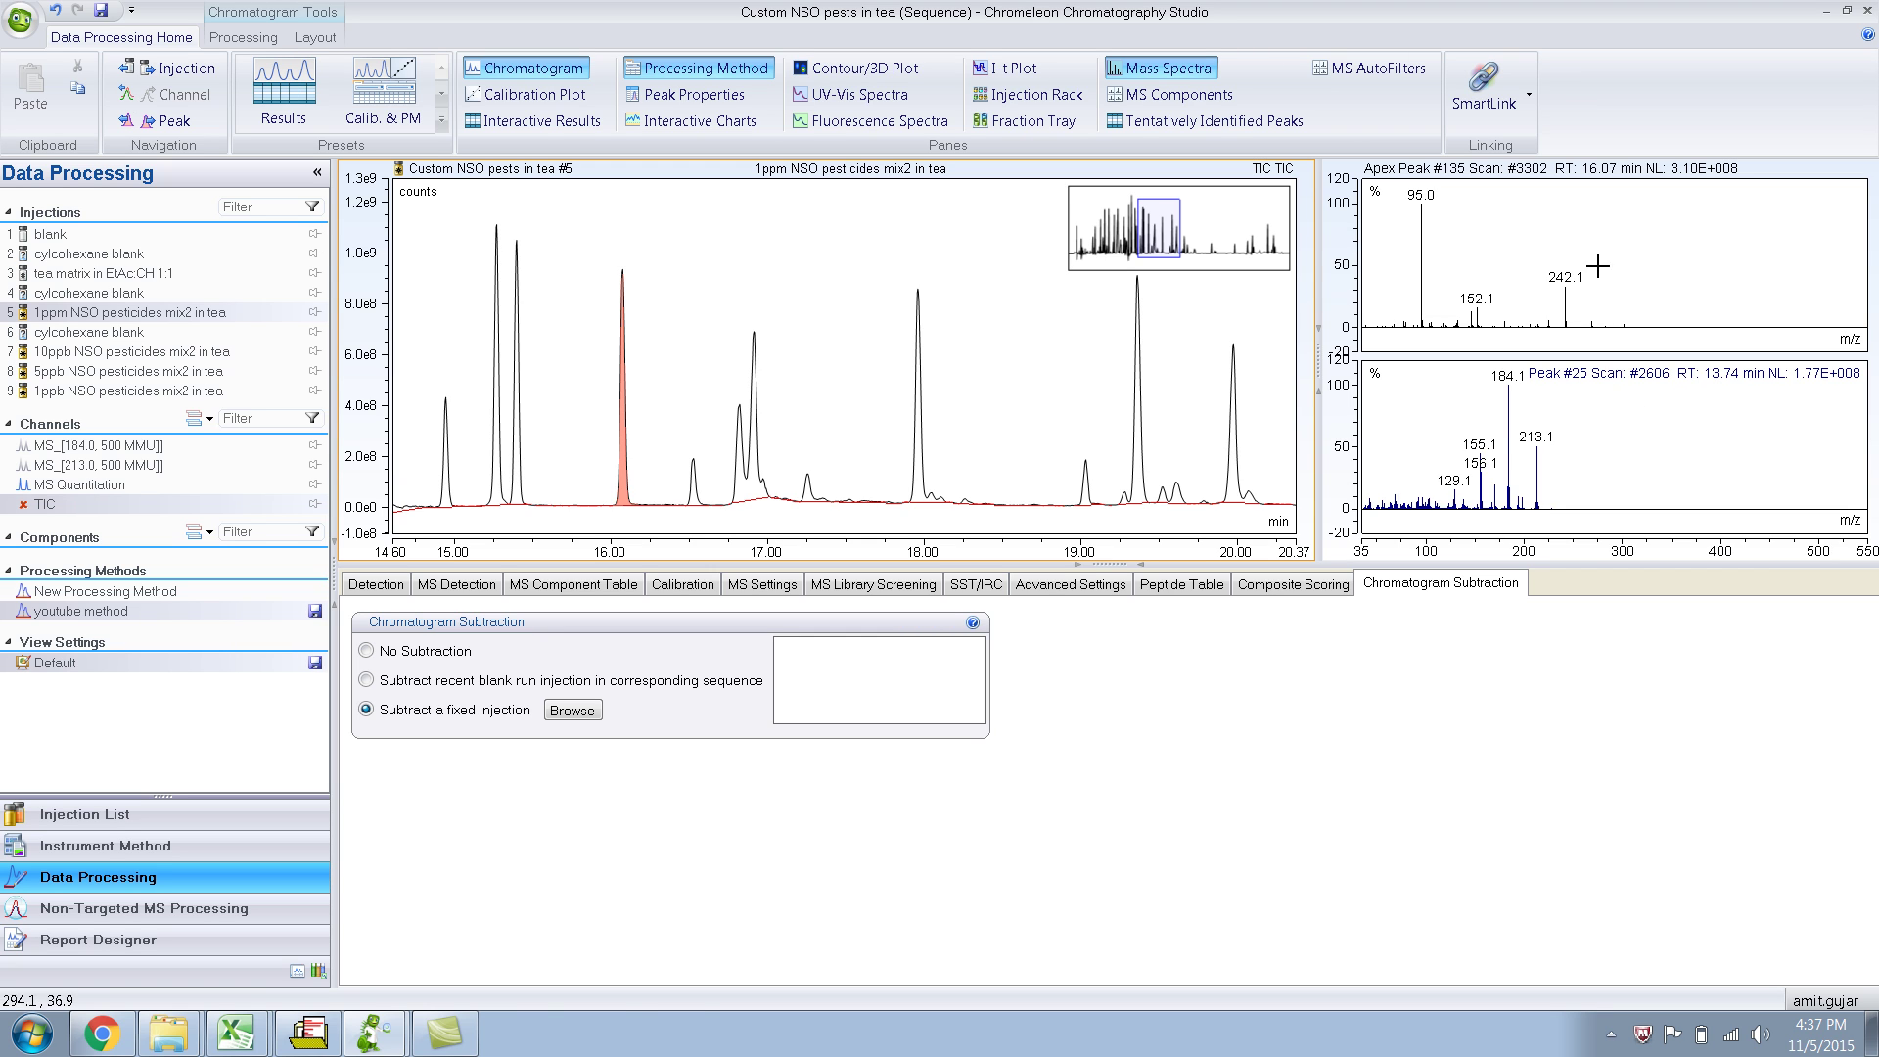
Remove the extra time spectrum, library-search the 16.07 min peak (Furalaxyl), then select the 15.27 min peak
{"action": "right_click", "coordinate": [1626, 393]}
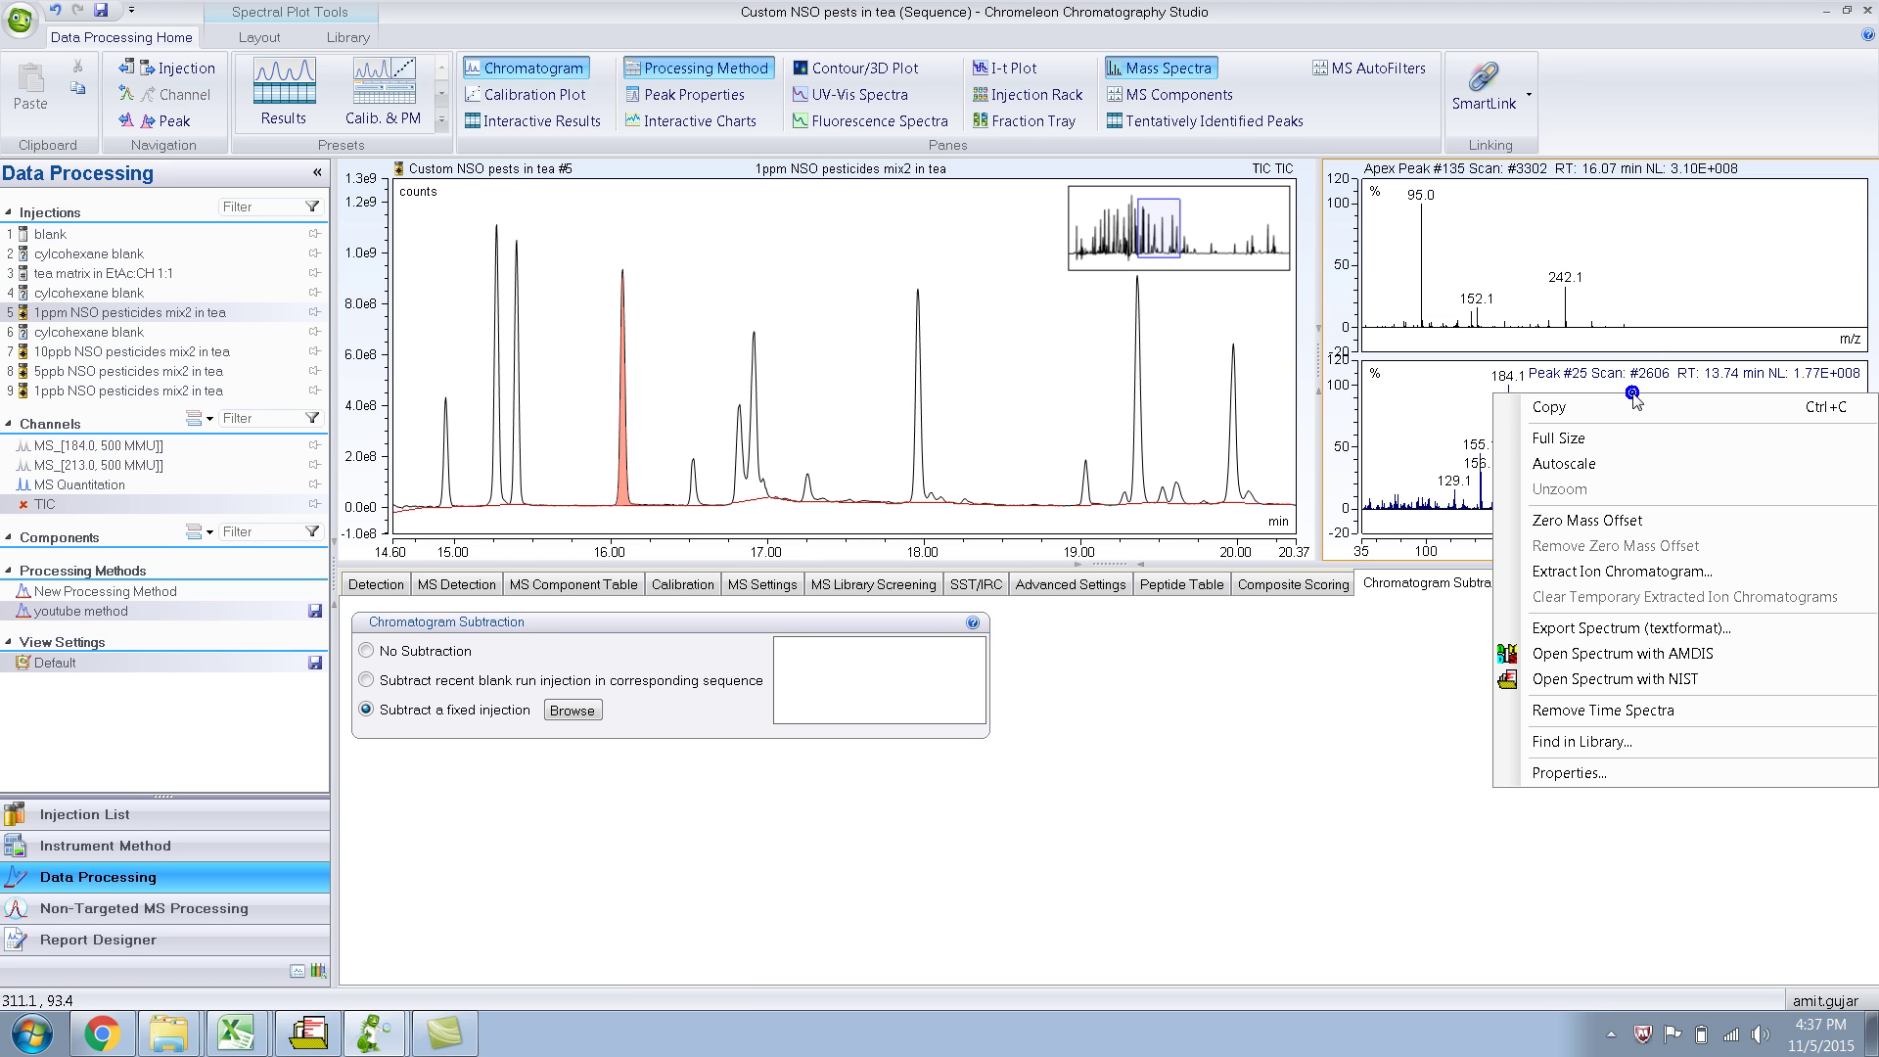
{"action": "left_click", "coordinate": [1619, 711]}
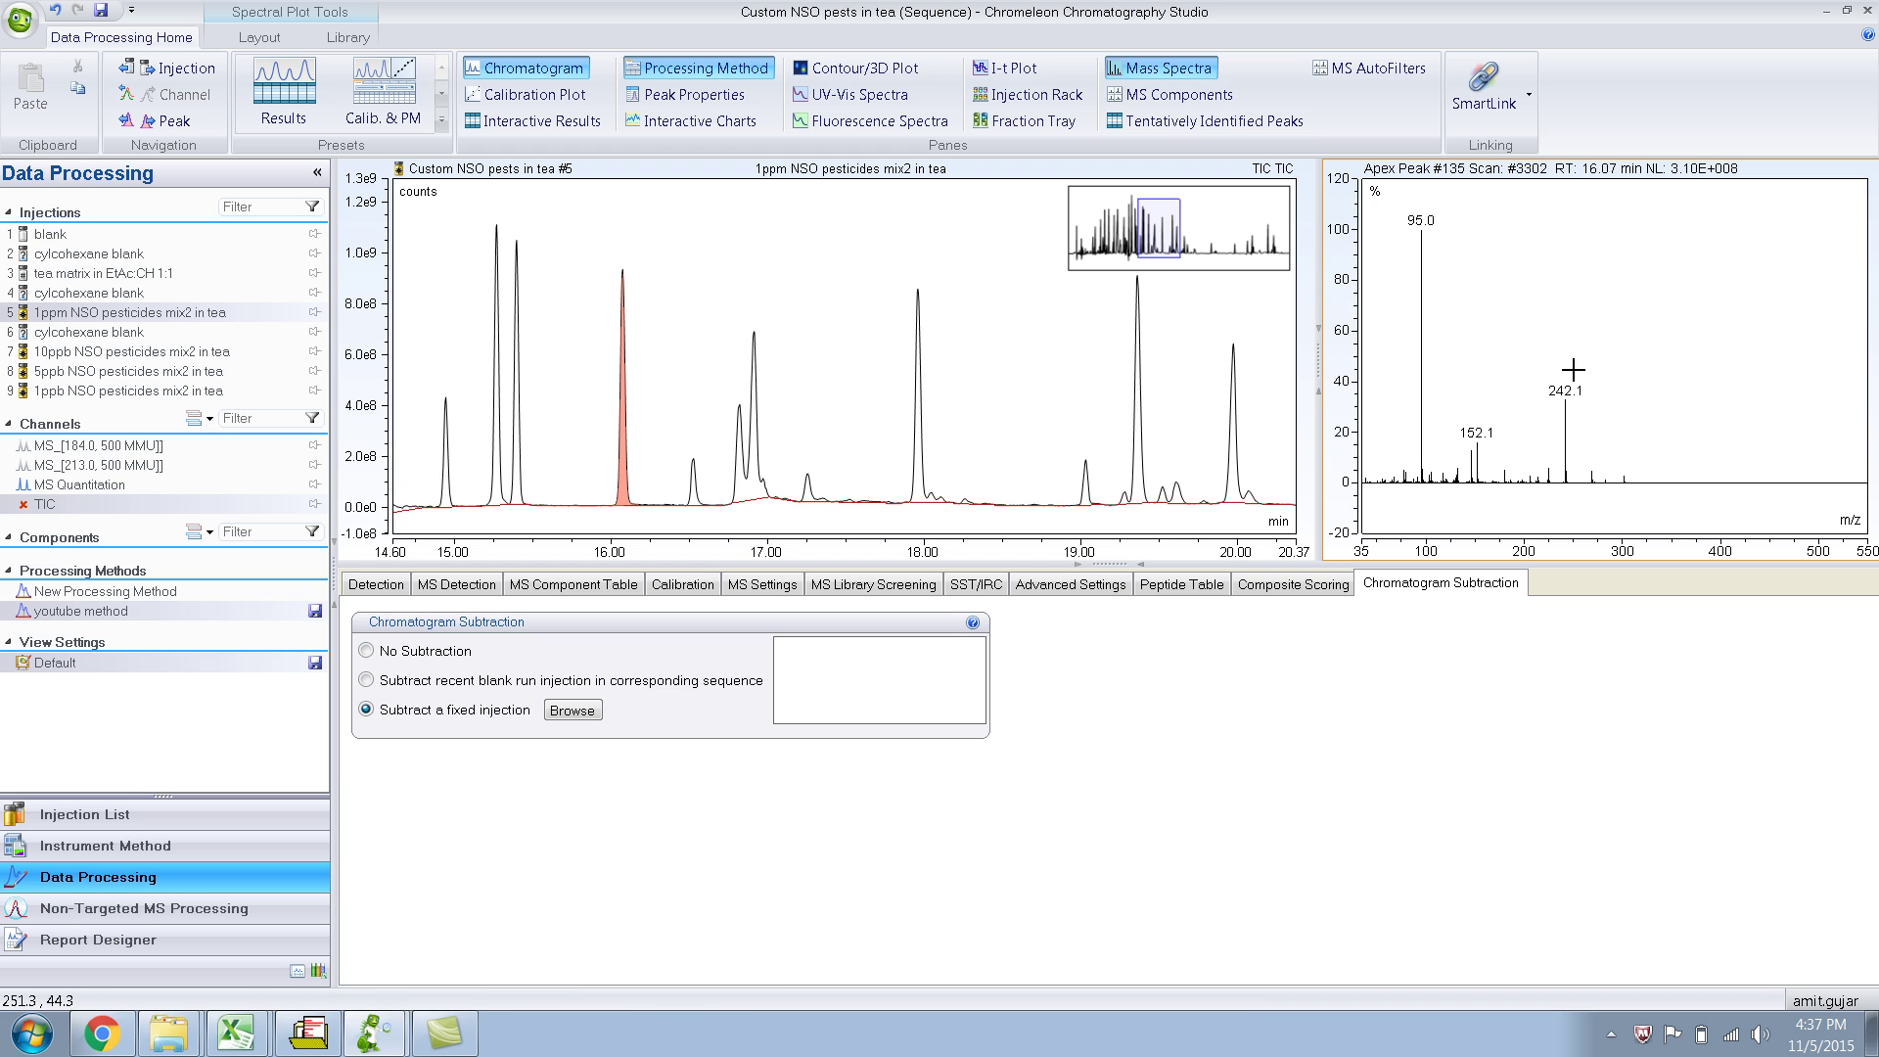
{"action": "right_click", "coordinate": [1543, 288]}
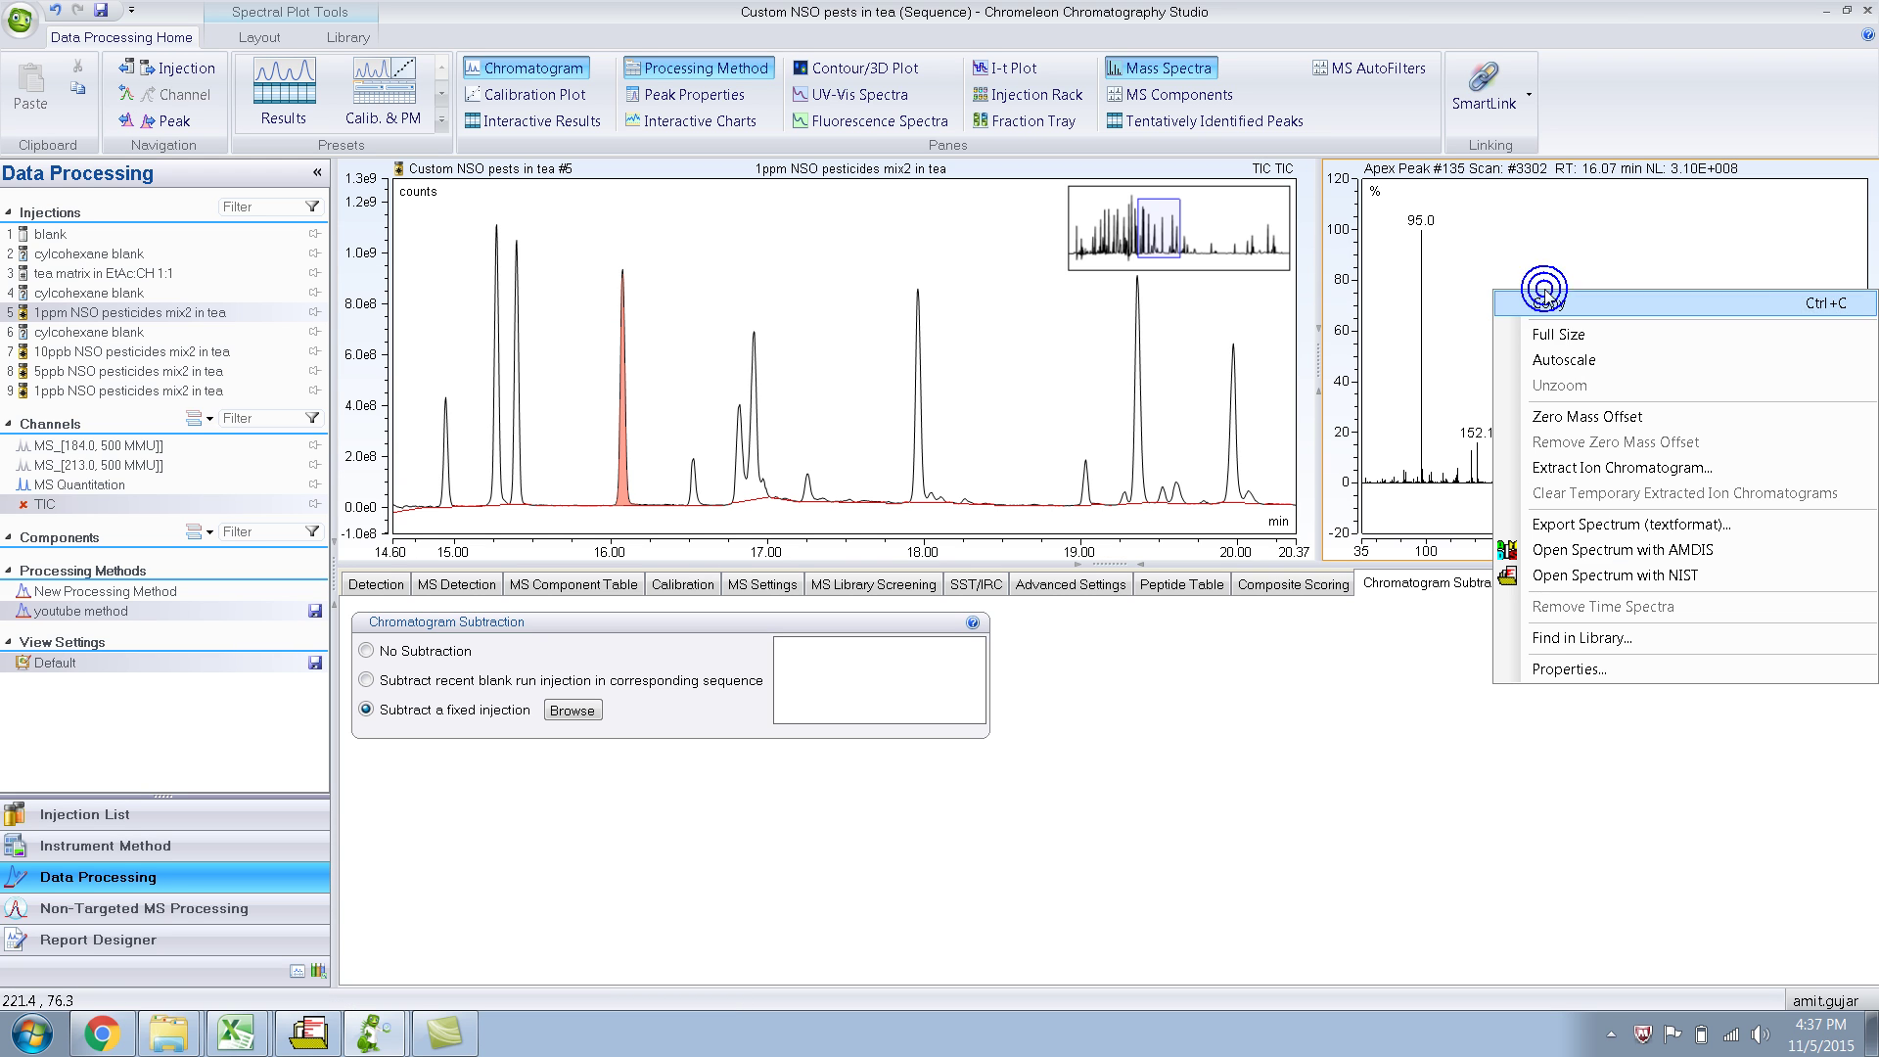
{"action": "left_click", "coordinate": [1658, 639]}
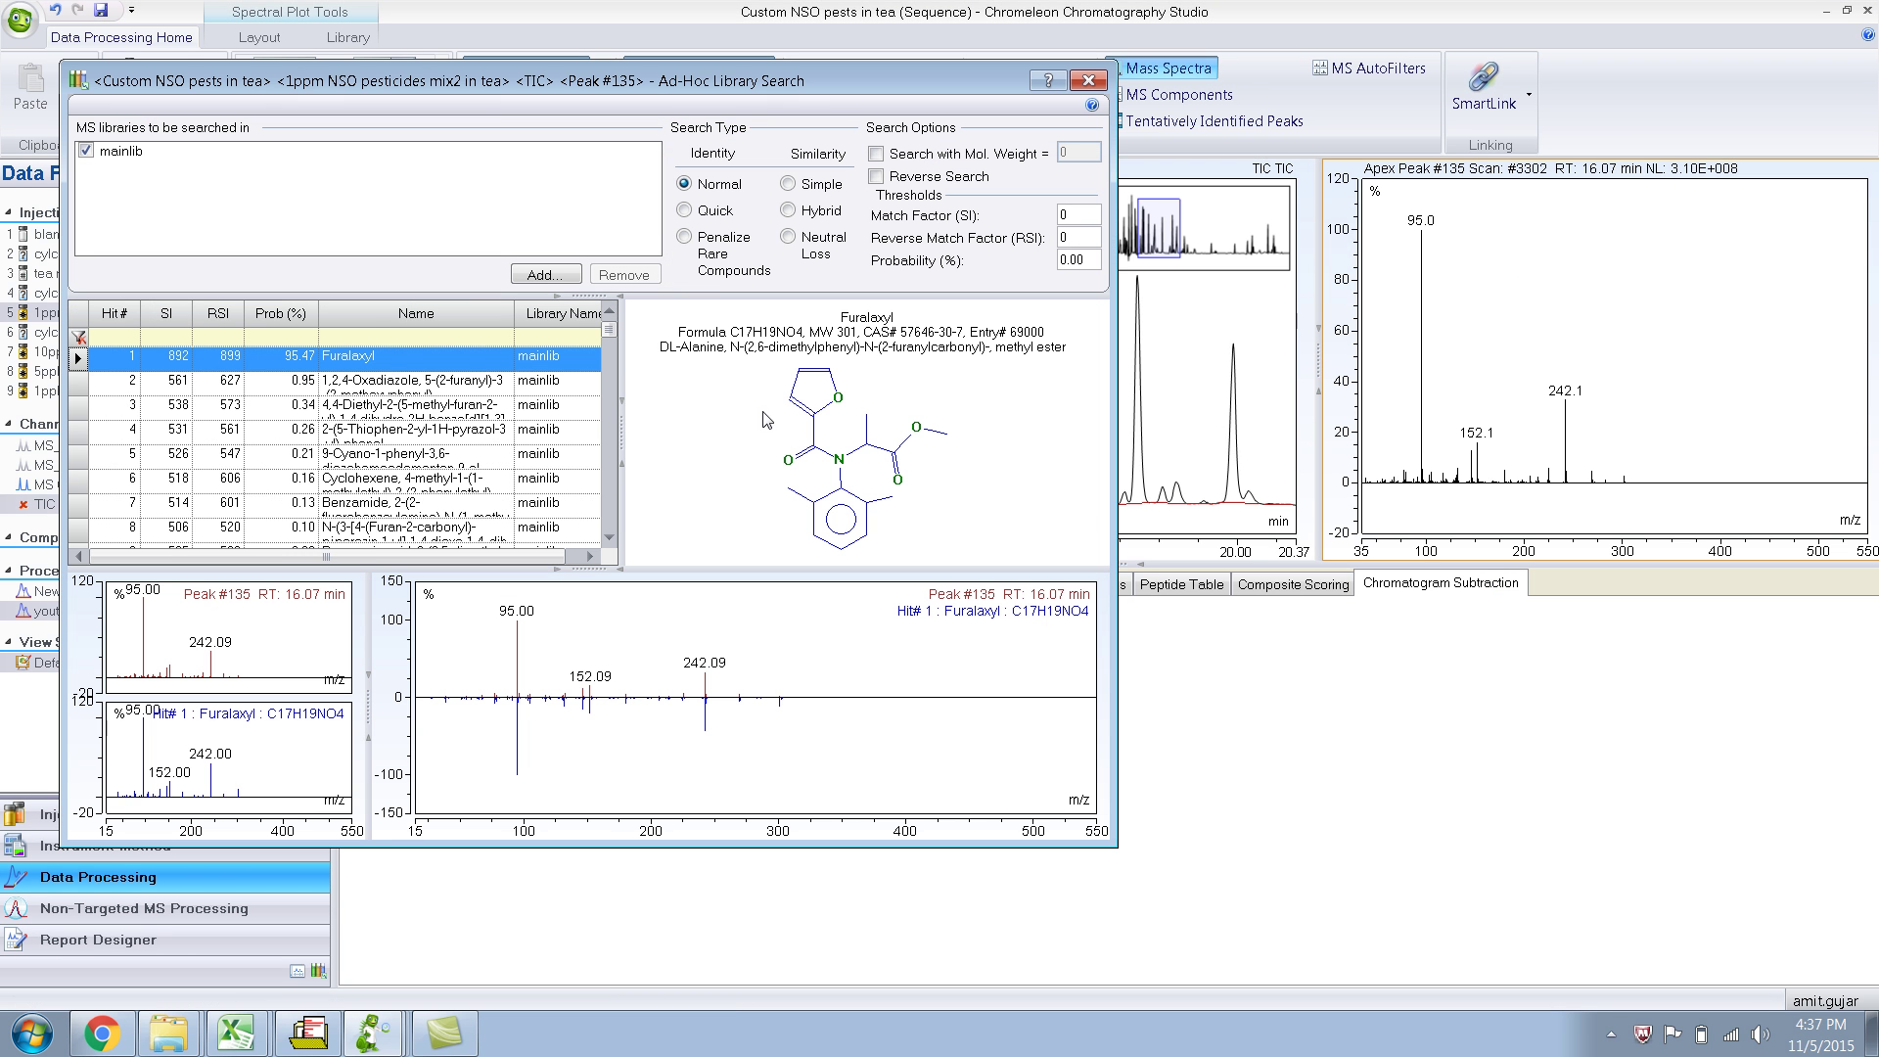
{"action": "left_click", "coordinate": [1087, 82]}
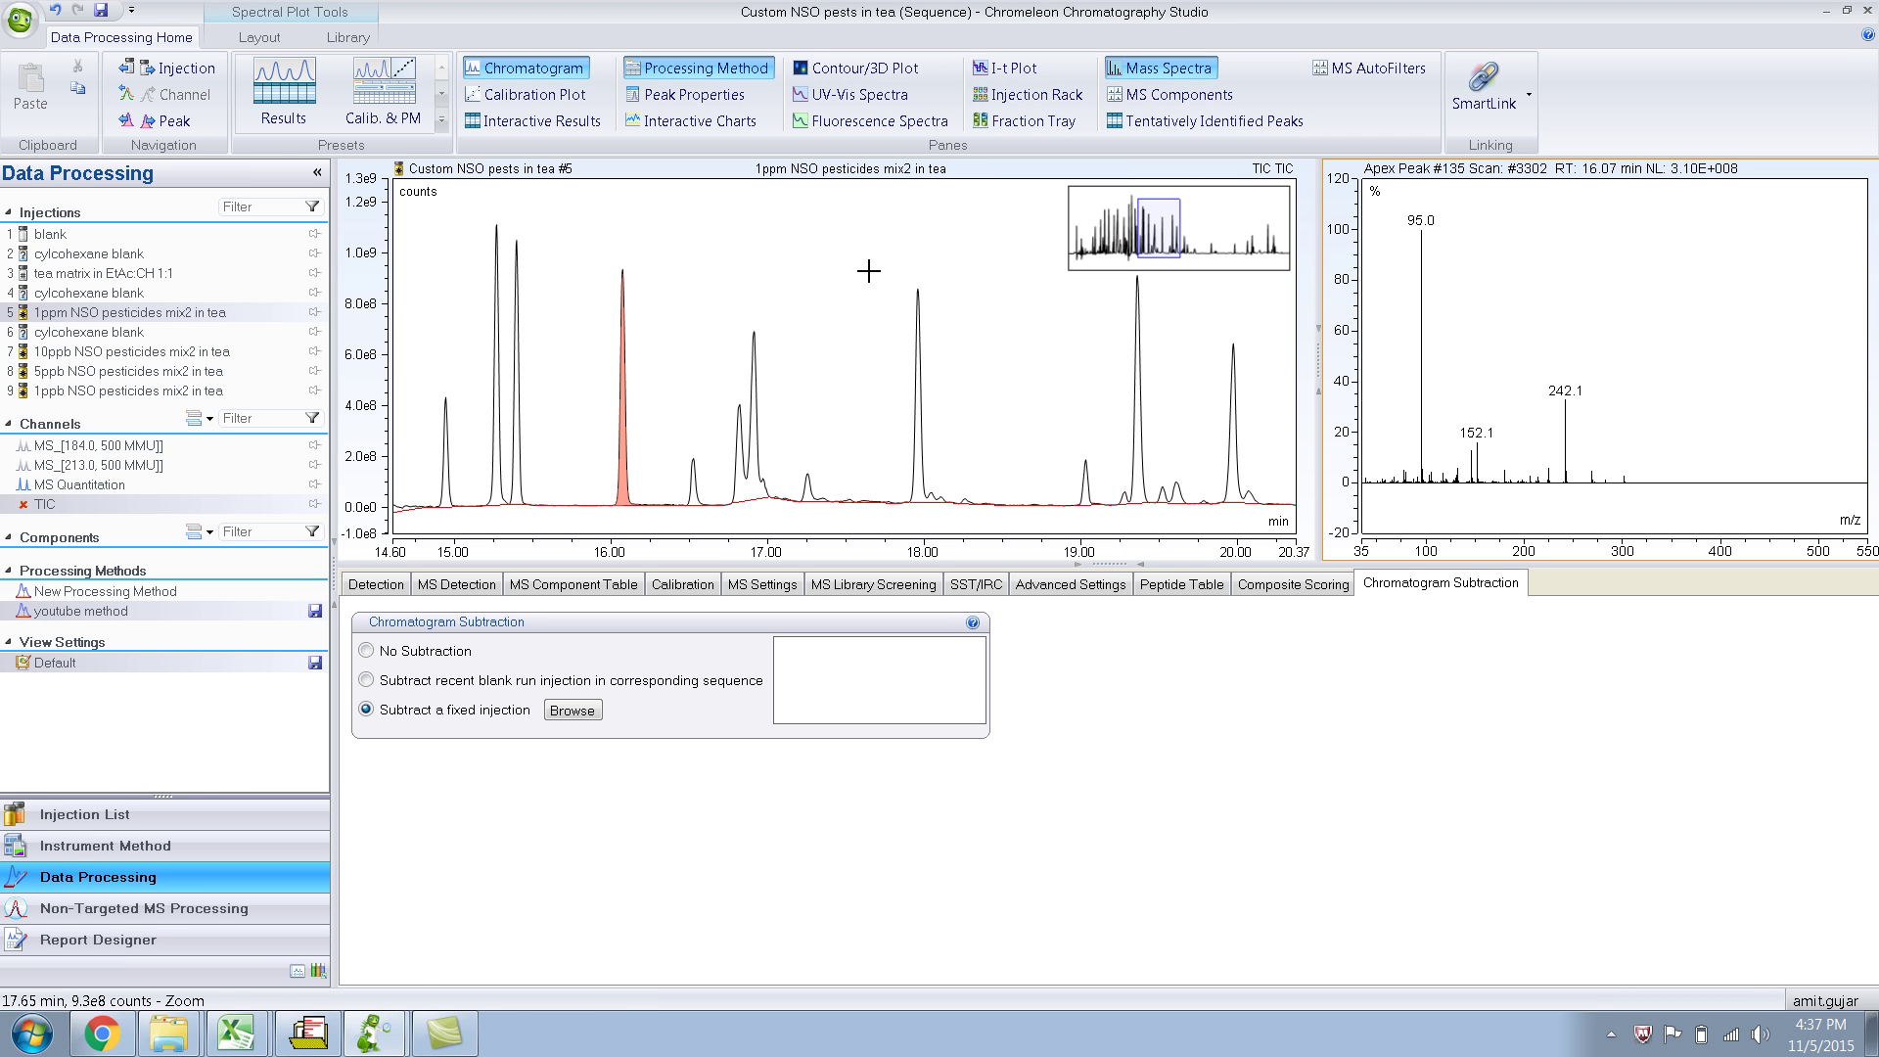
{"action": "left_click", "coordinate": [503, 419]}
Run a library search on the 15.27 min peak's spectrum, with Diphenamid as the top match
{"action": "right_click", "coordinate": [1593, 353]}
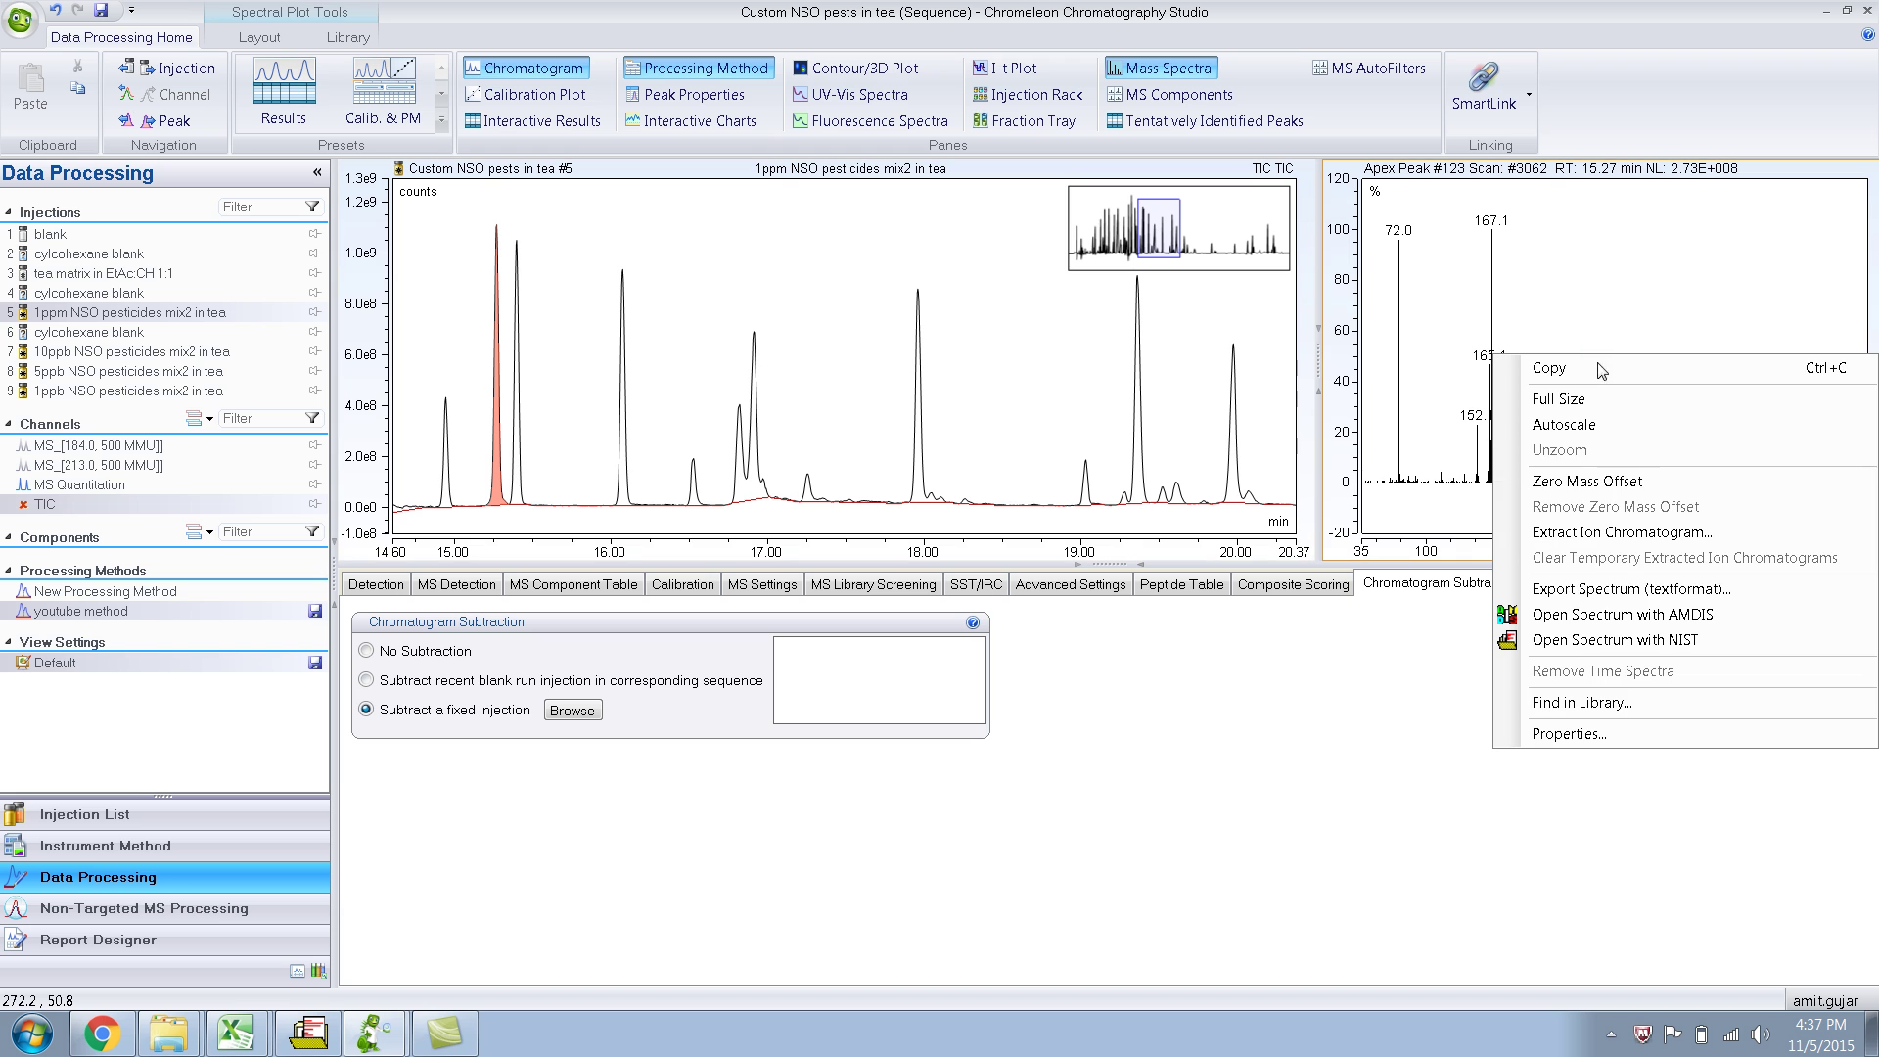
{"action": "left_click", "coordinate": [1639, 701]}
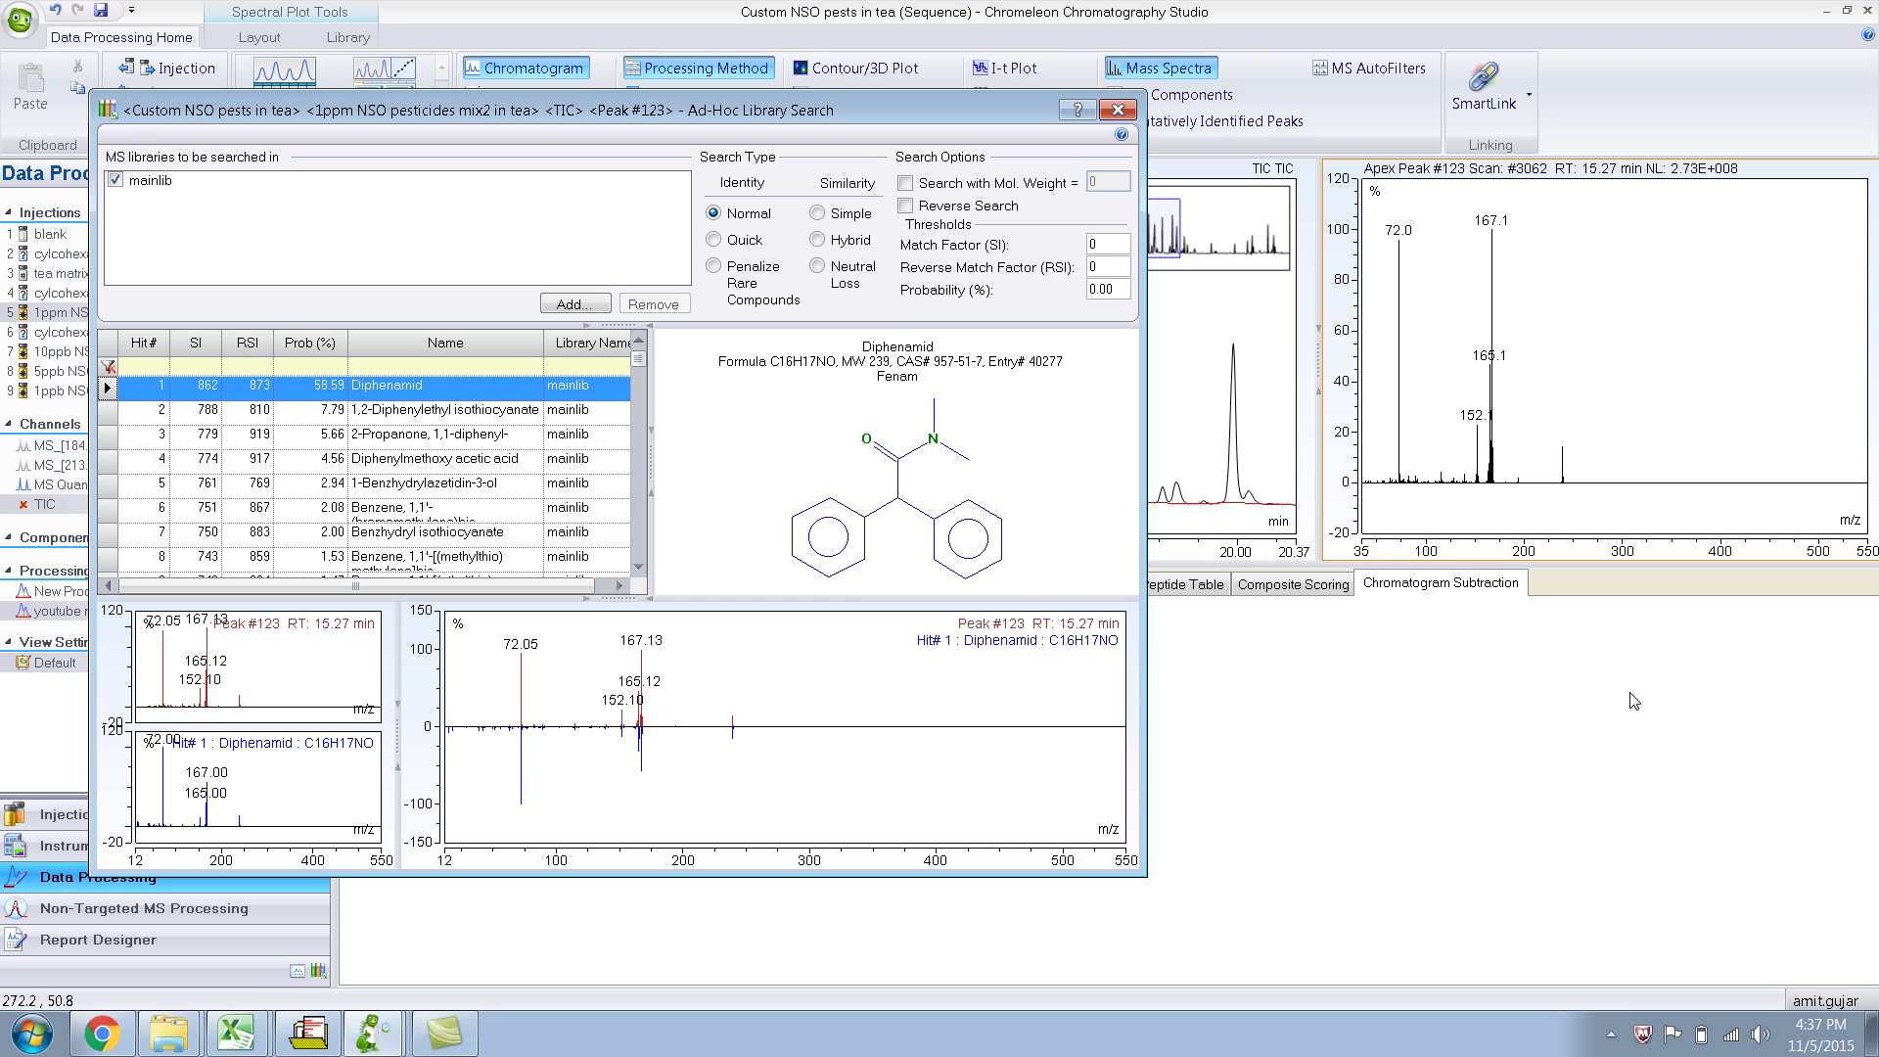
{"action": "left_click", "coordinate": [1117, 109]}
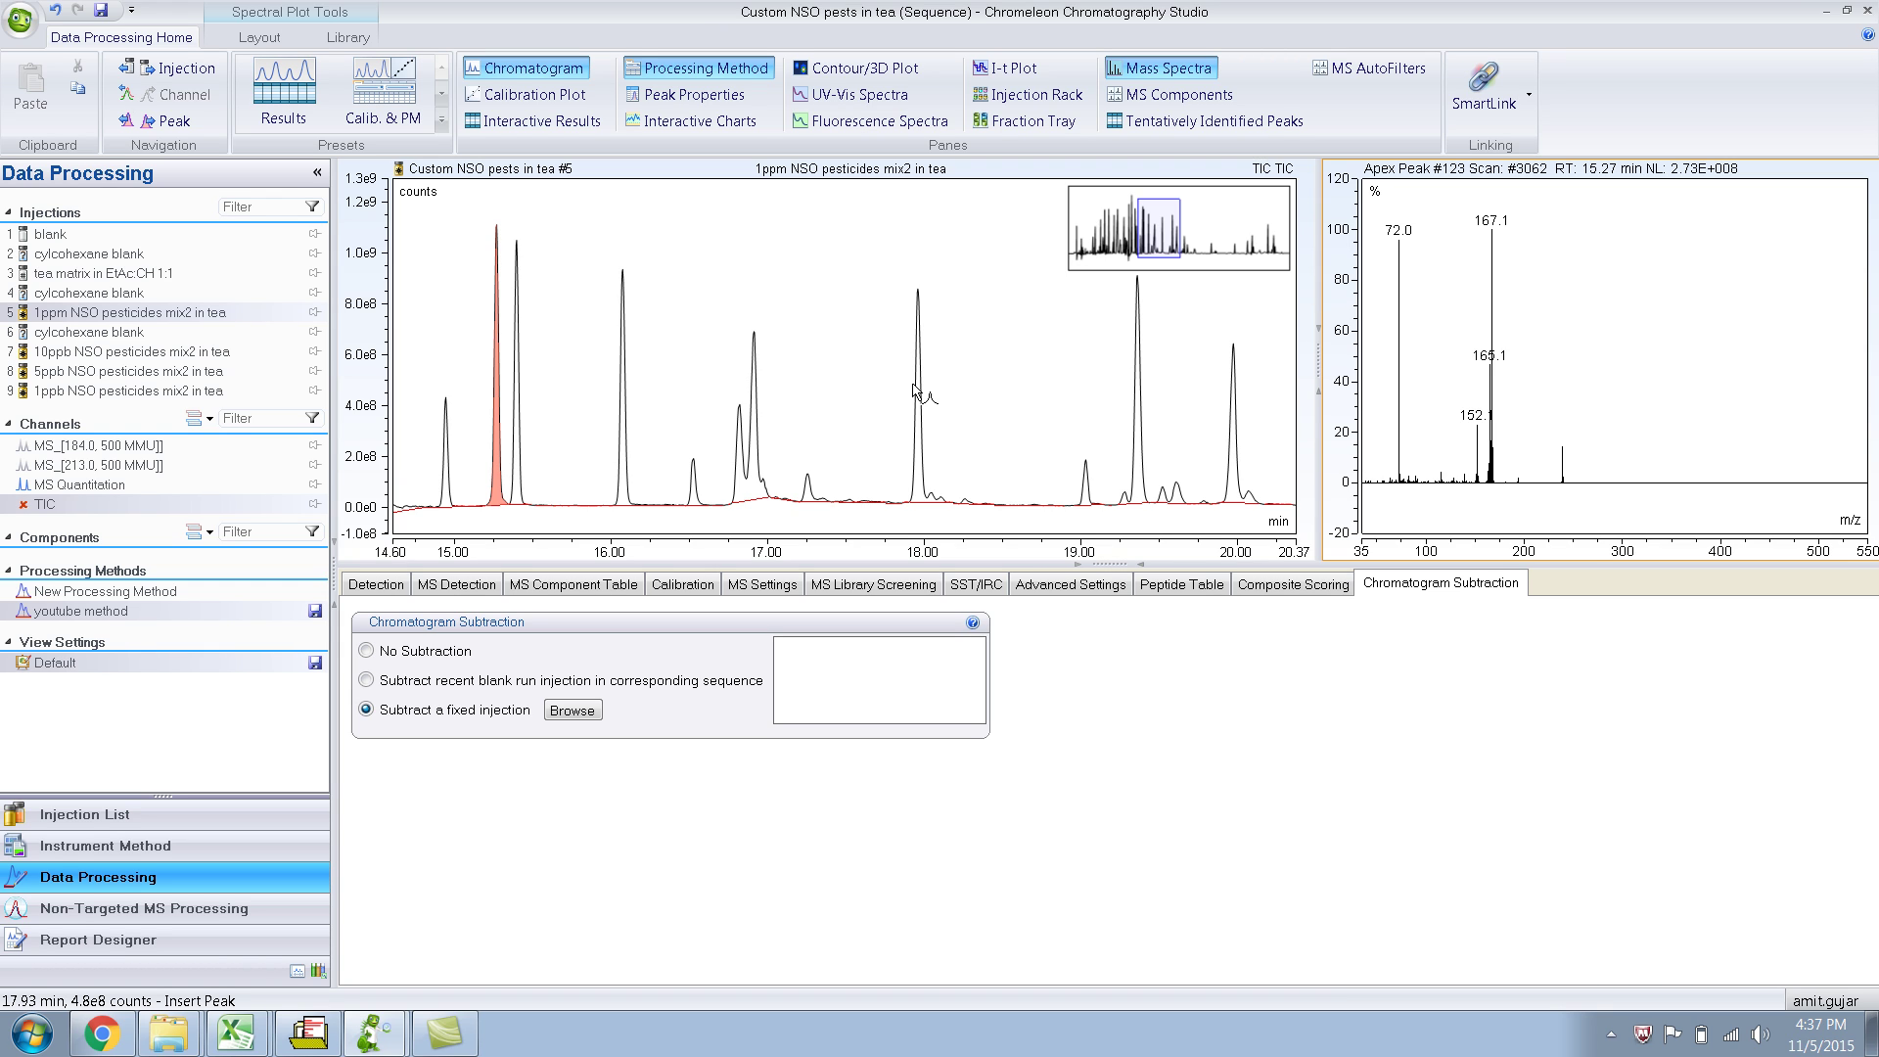
Library-search the 16.91 min peak's spectrum, matching 9,12,15-Octadecatrienoic acid (linolenic acid)
{"action": "left_click", "coordinate": [755, 448]}
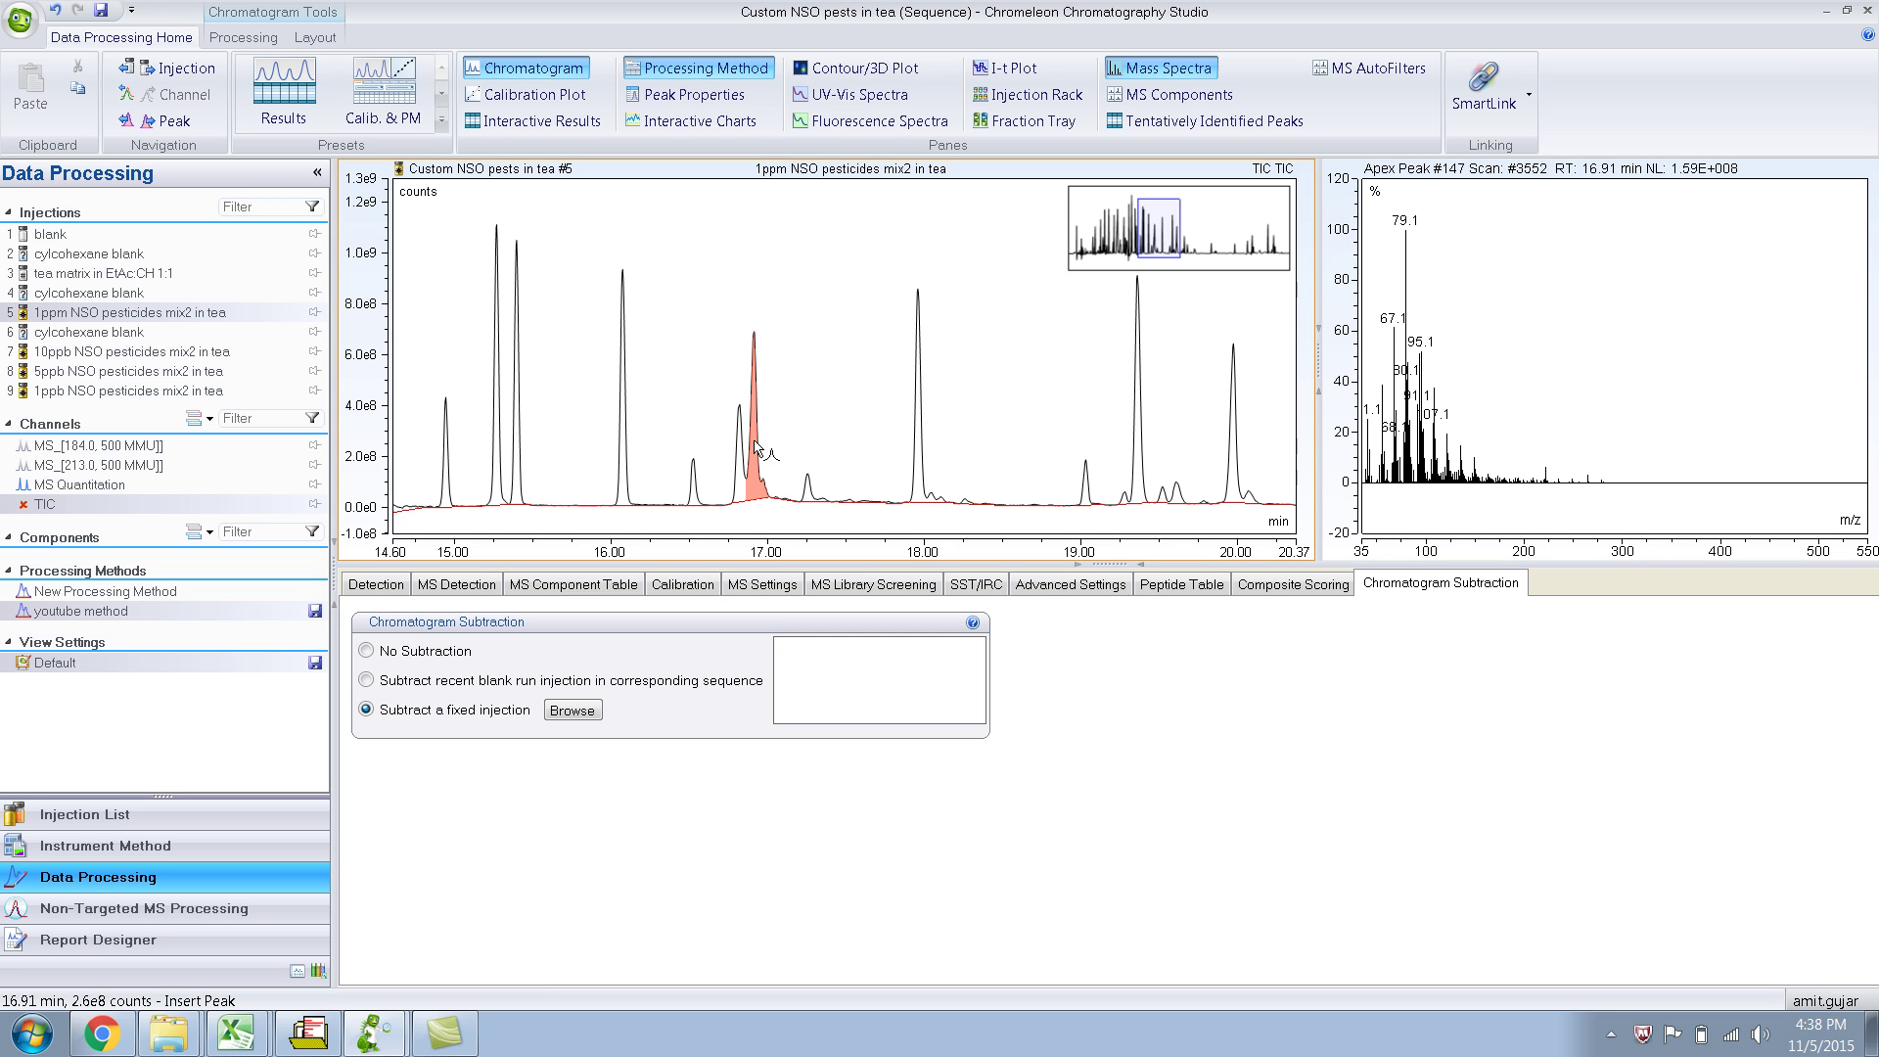
{"action": "right_click", "coordinate": [1526, 396]}
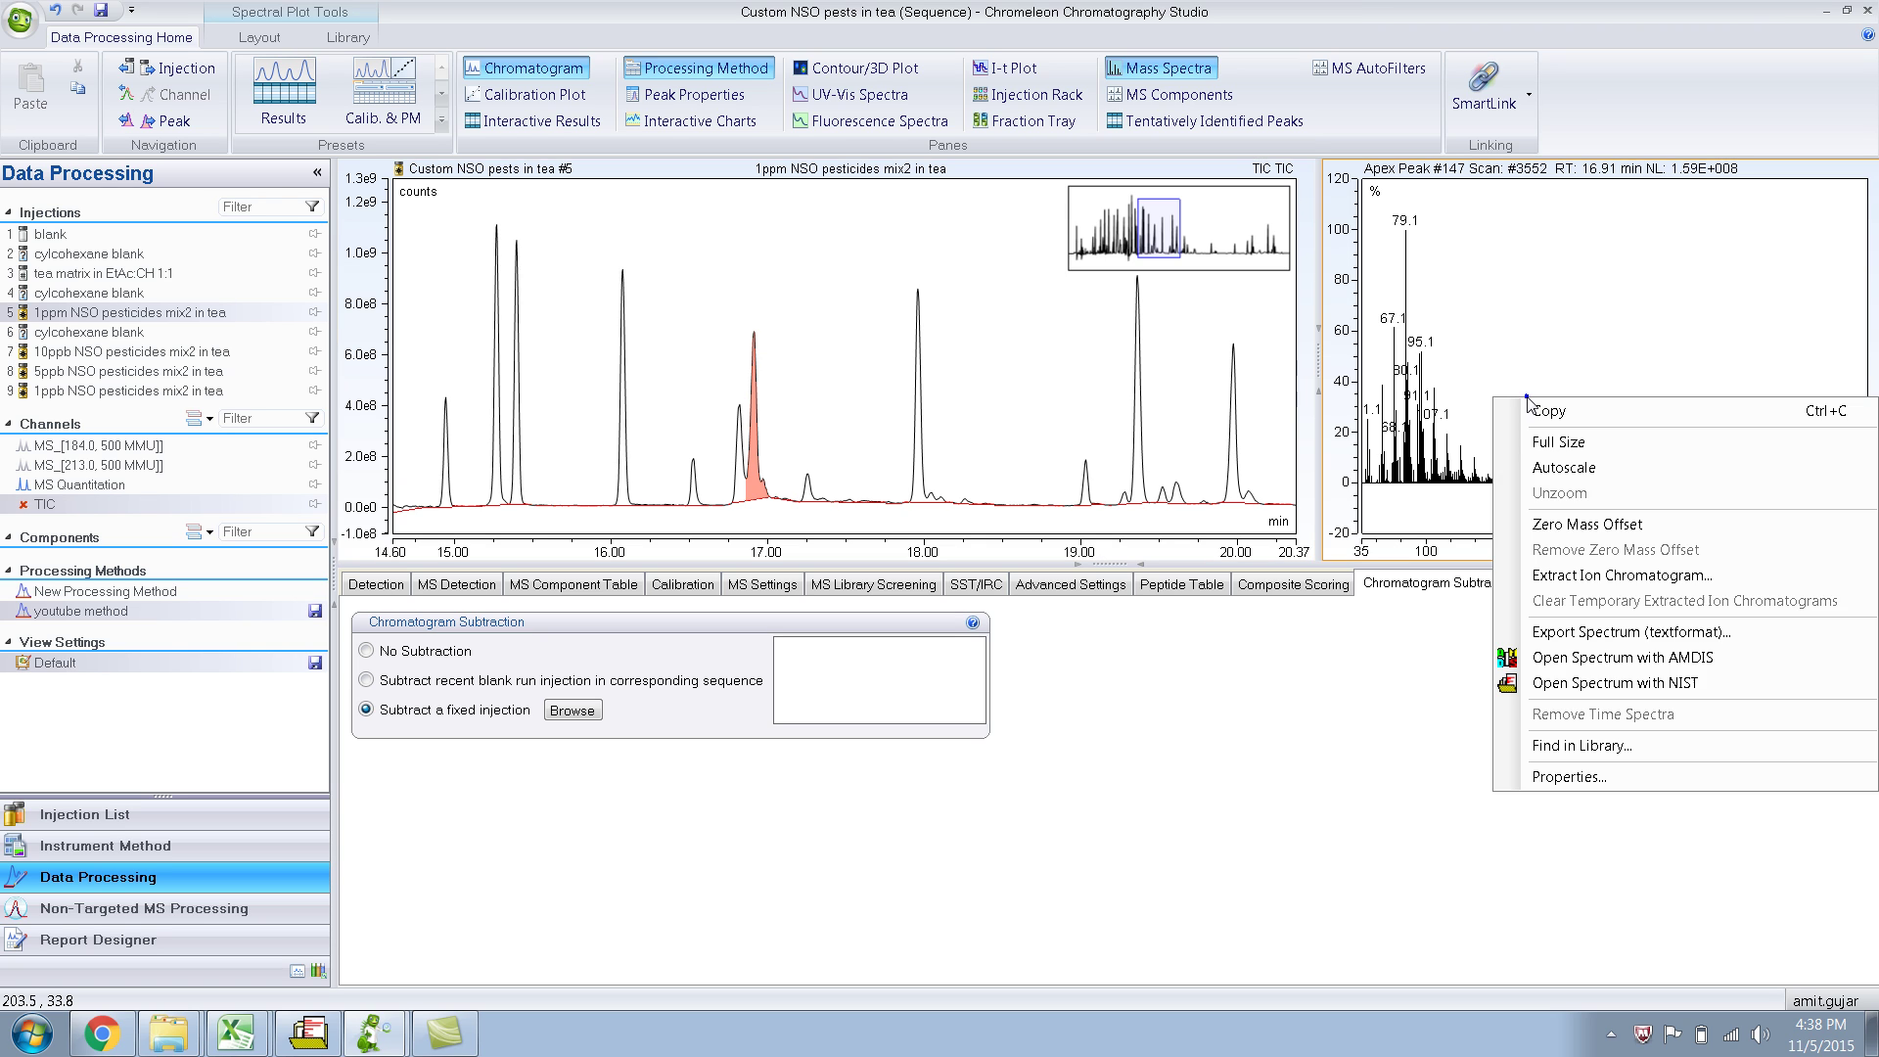
{"action": "left_click", "coordinate": [1581, 745]}
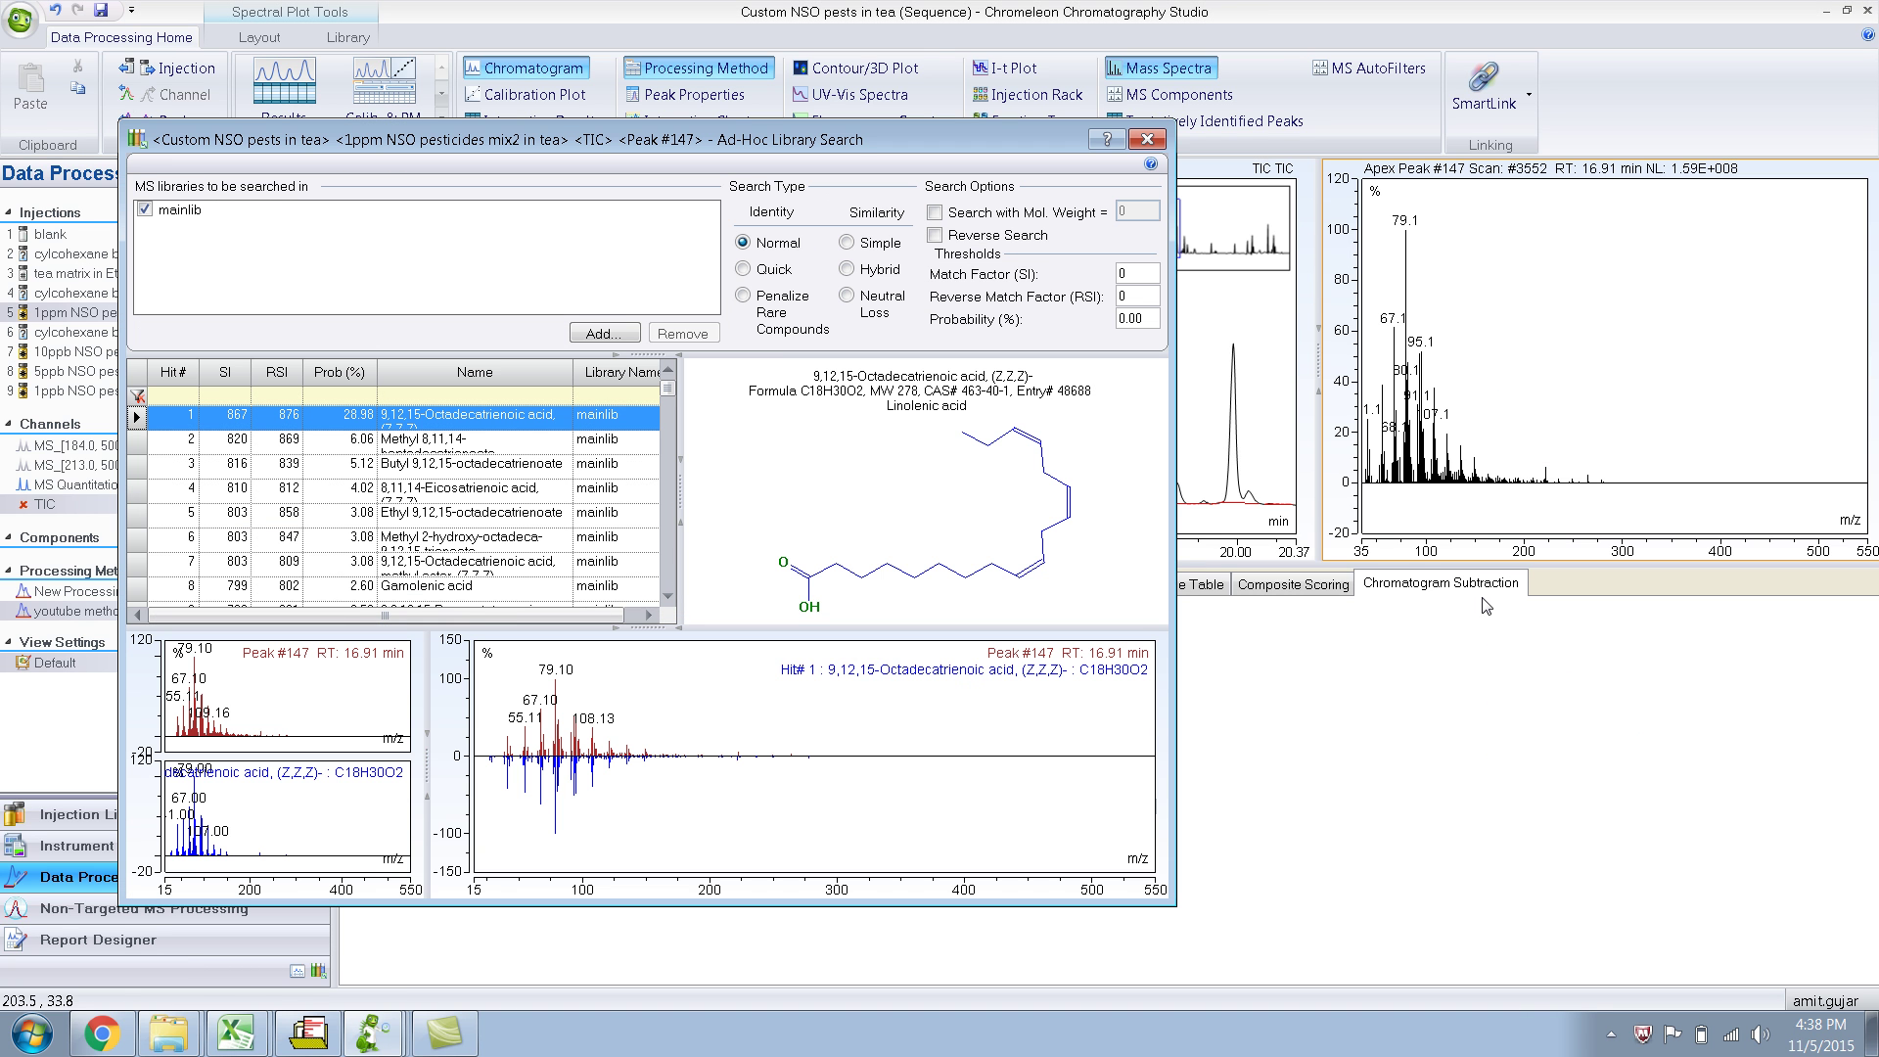
{"action": "left_click", "coordinate": [1149, 141]}
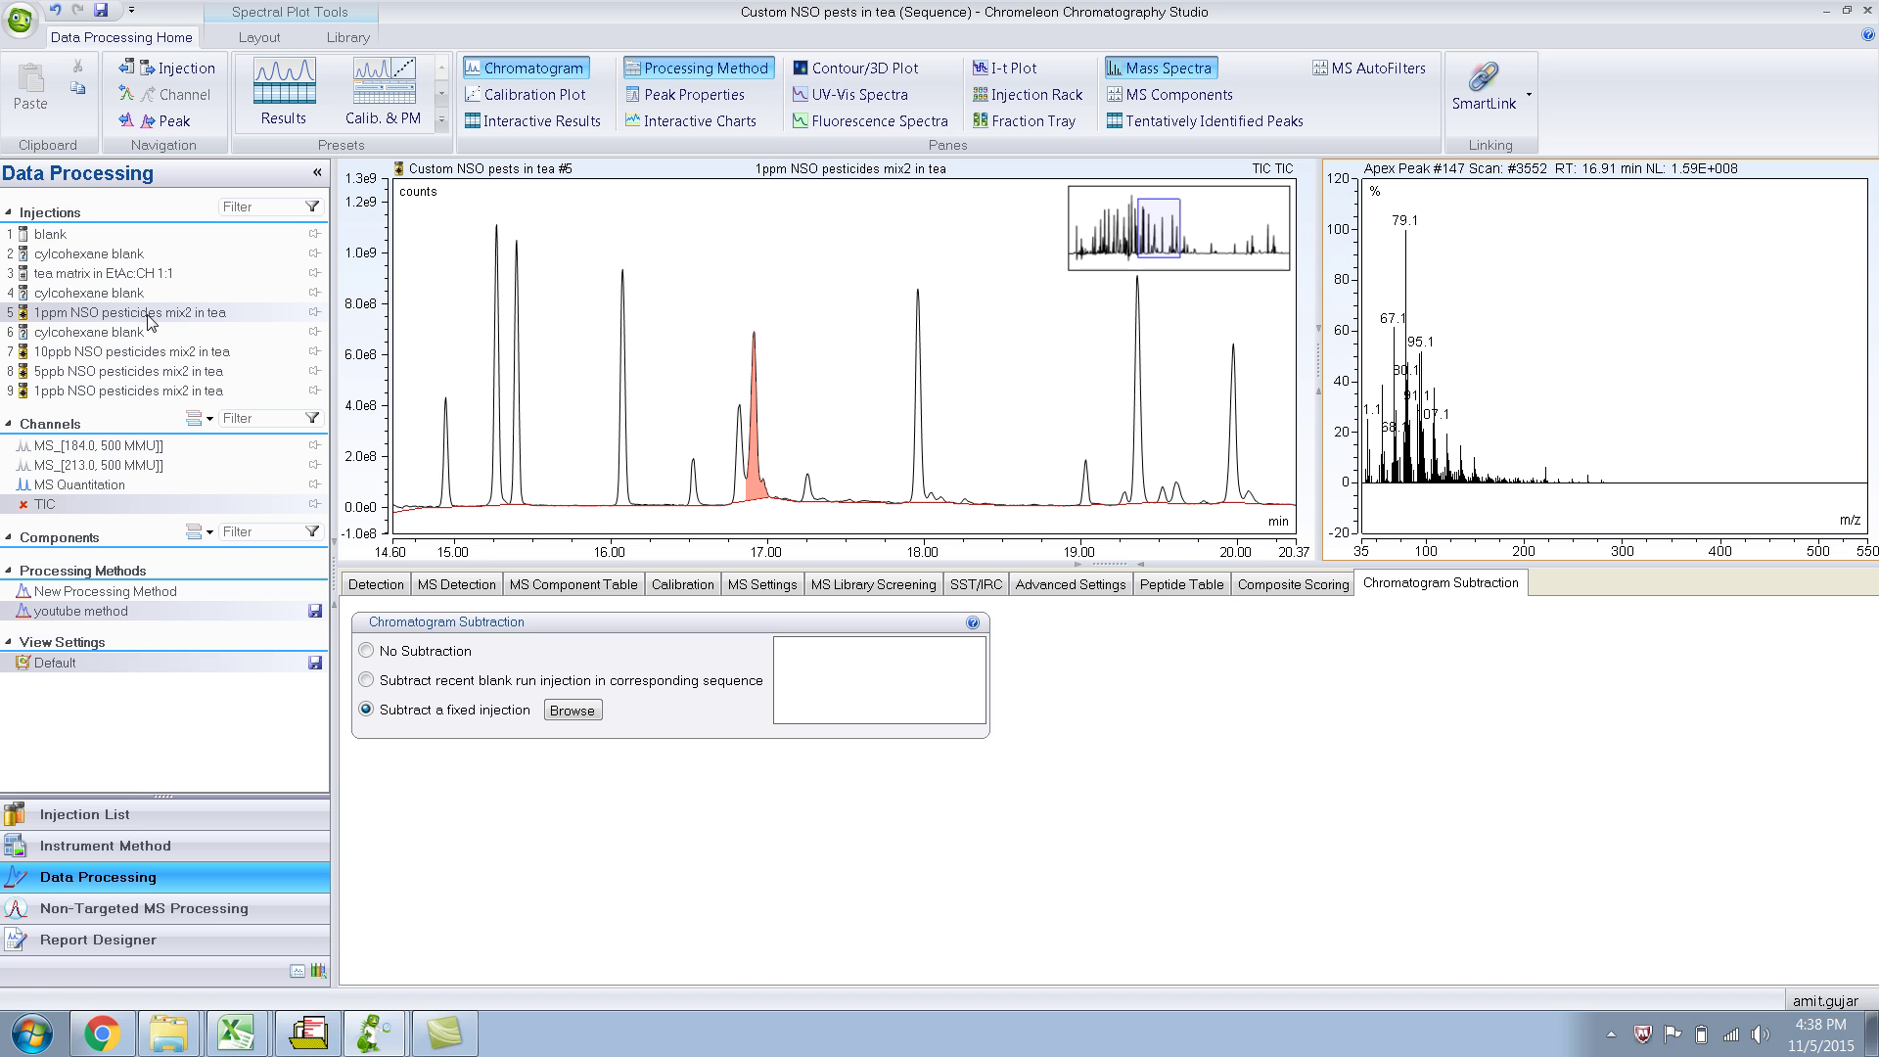
Autoscale the chromatogram and set chromatogram subtraction to No Subtraction
{"action": "double_click", "coordinate": [1200, 229]}
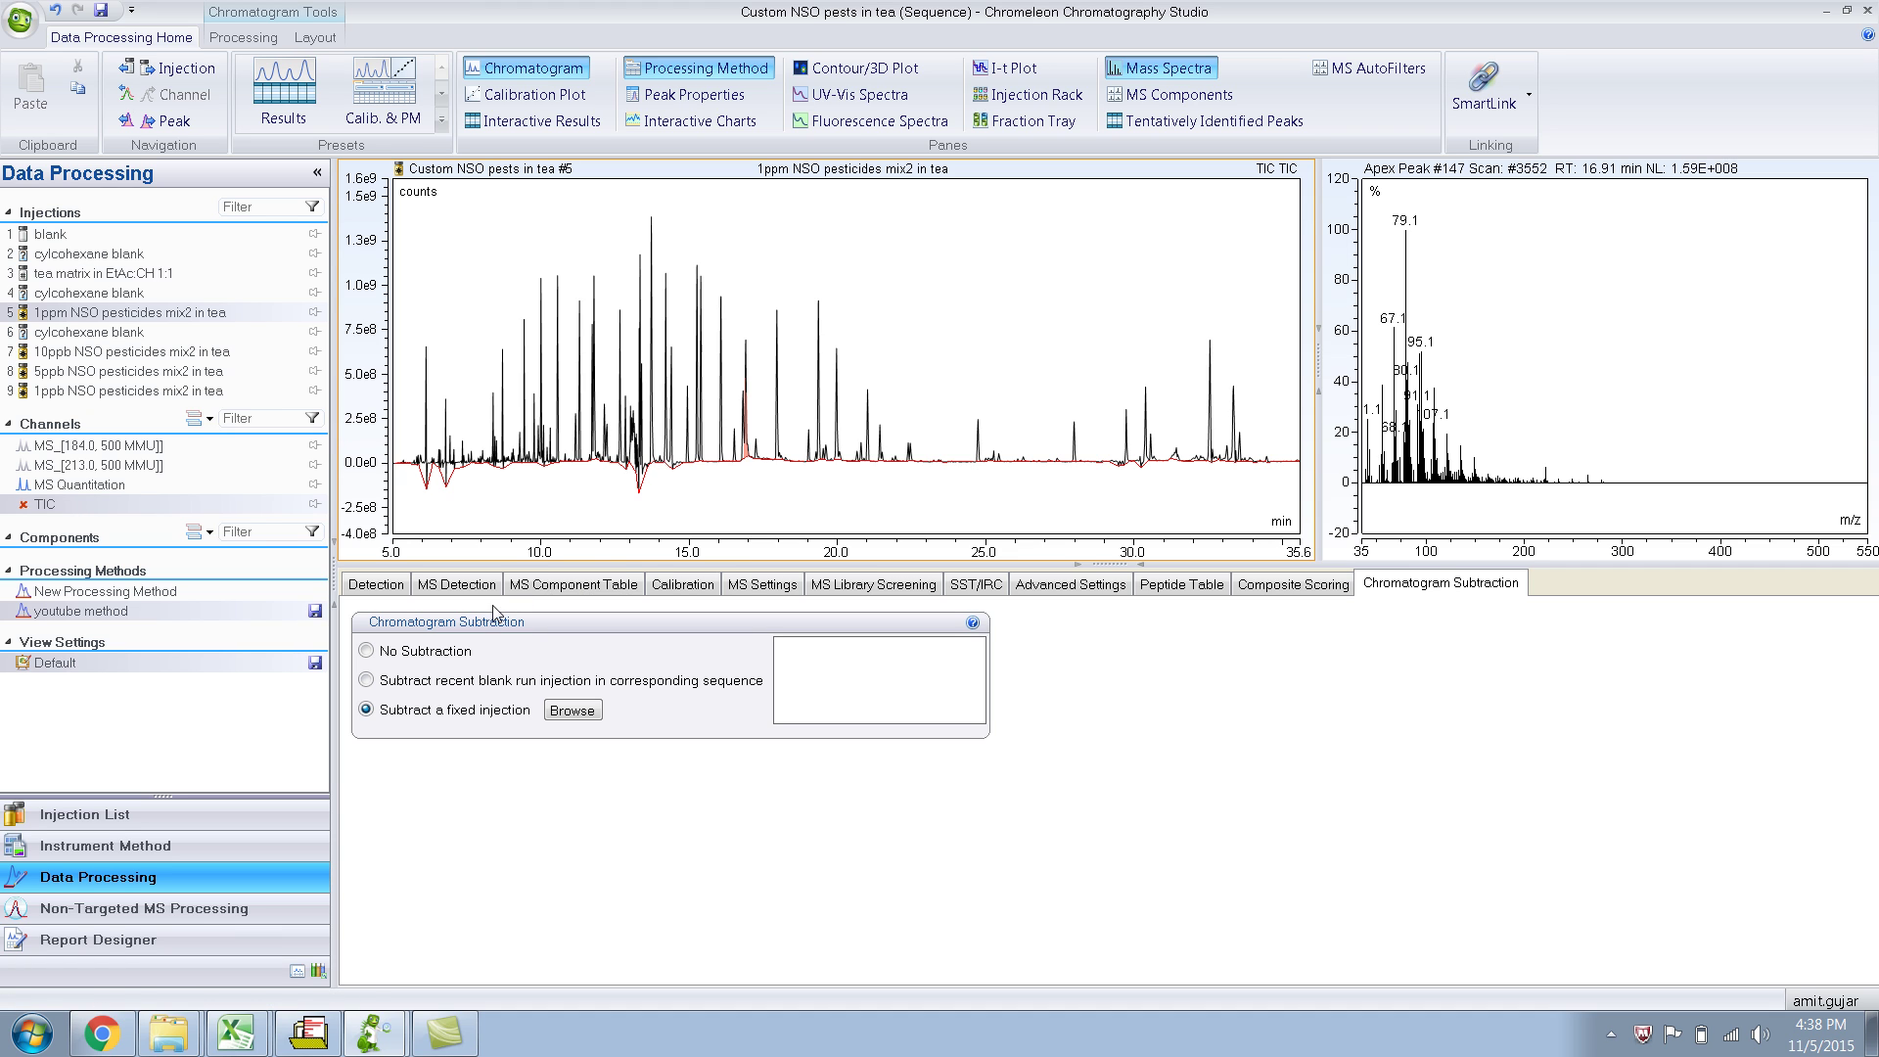
{"action": "left_click", "coordinate": [367, 652]}
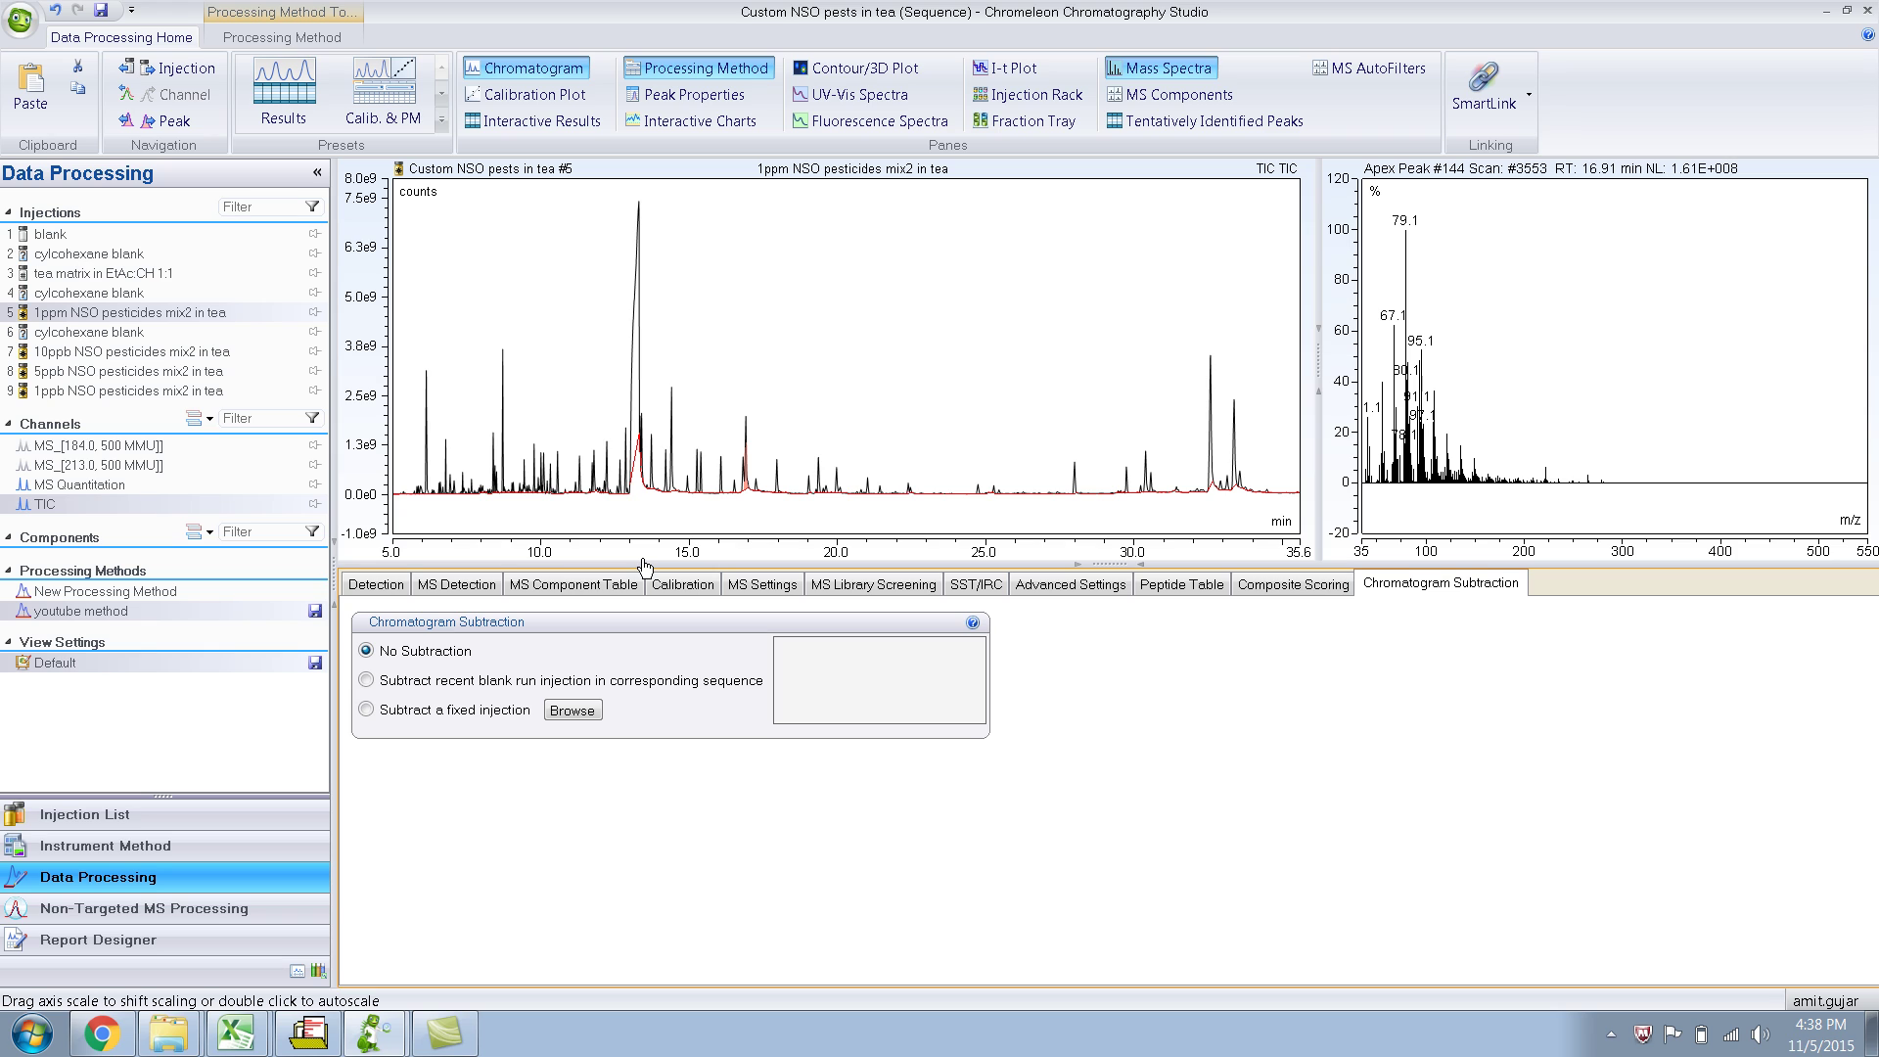